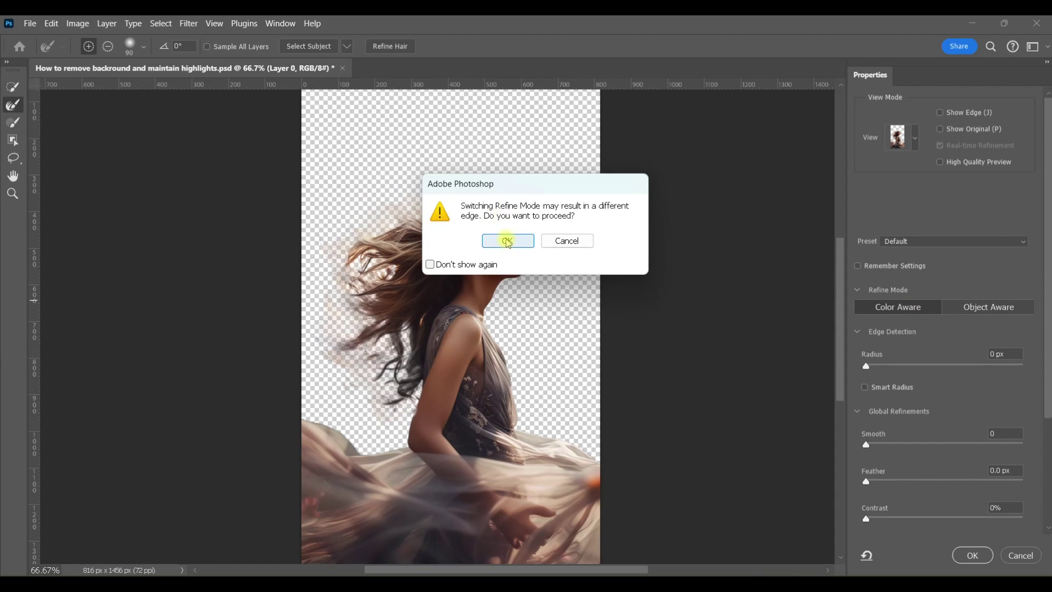
- Confirm the Refine Mode switch dialog with OK
click(507, 241)
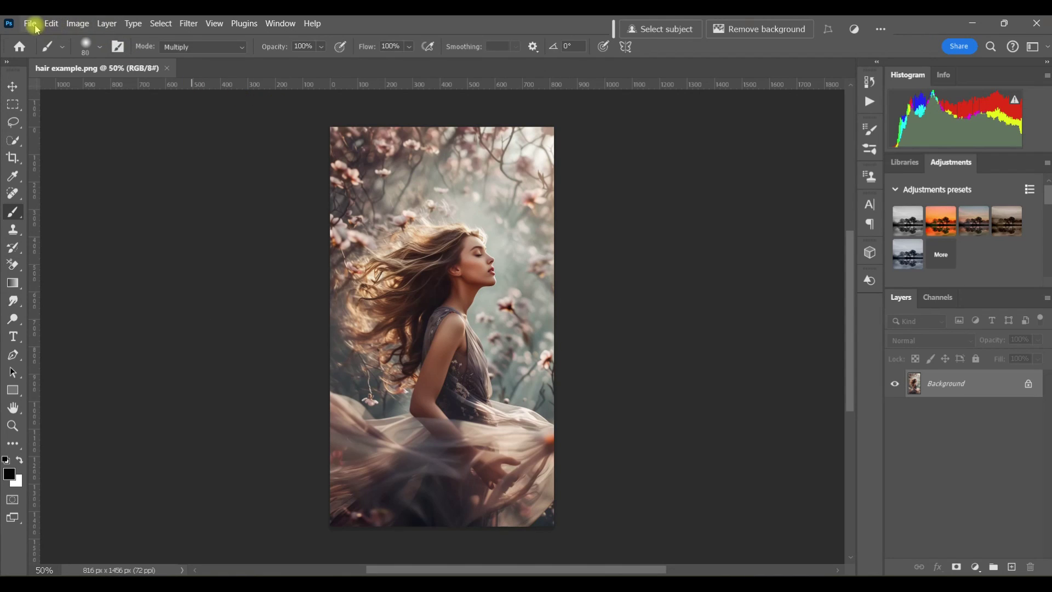
- Place the forest-5595307_1920 photo into the document as an embedded layer
click(31, 23)
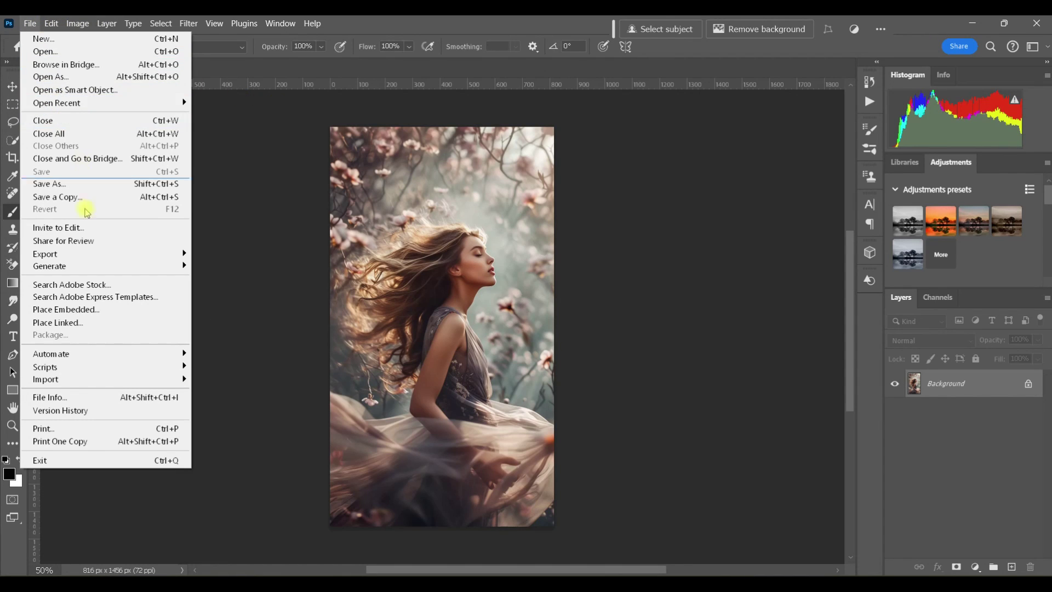
click(133, 309)
click(221, 164)
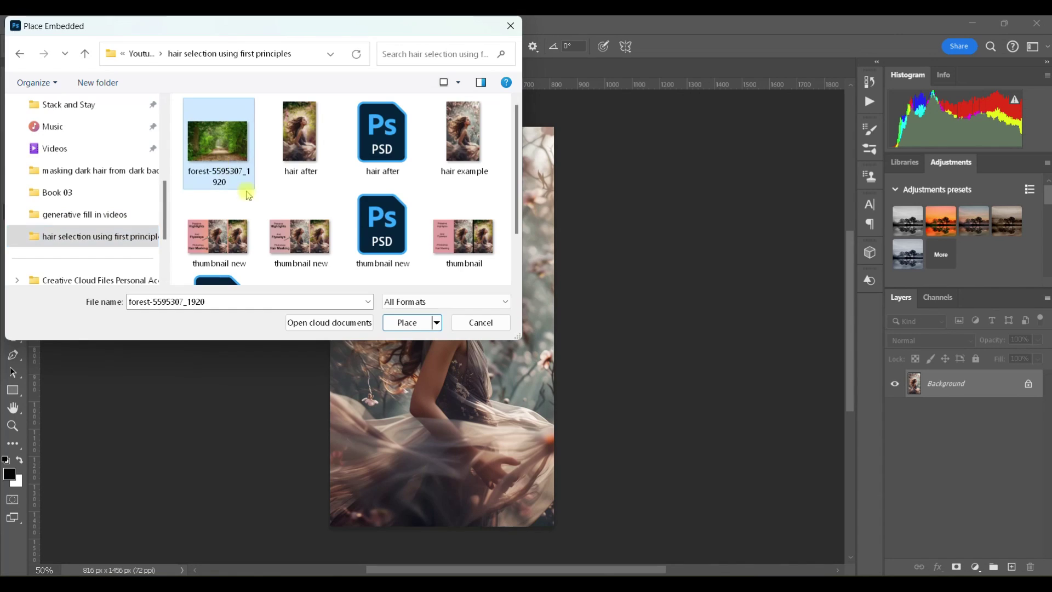
click(407, 322)
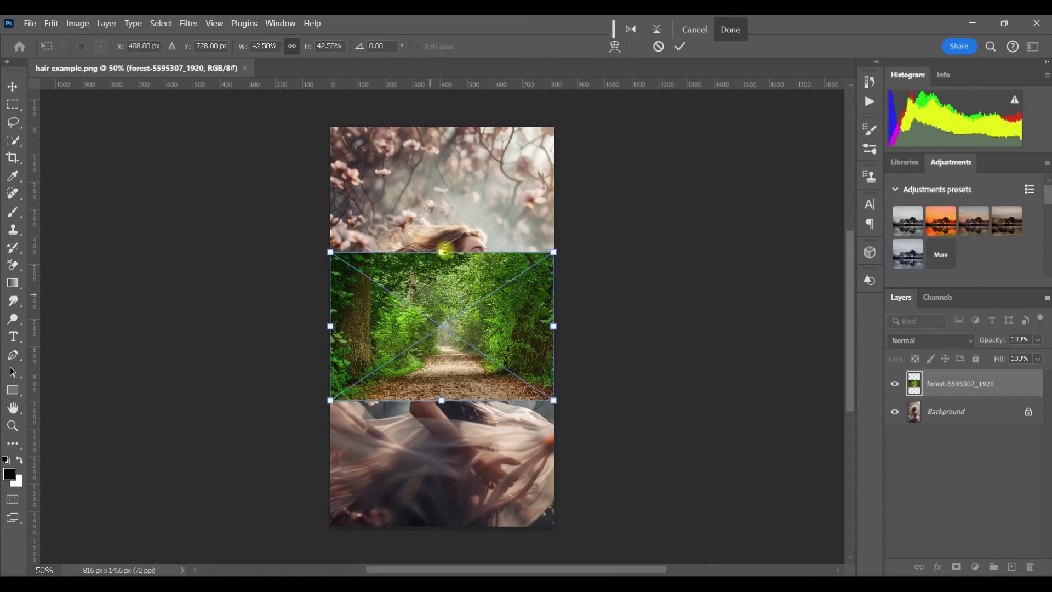
- Scale the forest image to cover the whole canvas, commit it, and convert the Background into Layer 0
drag(442, 252, 460, 127)
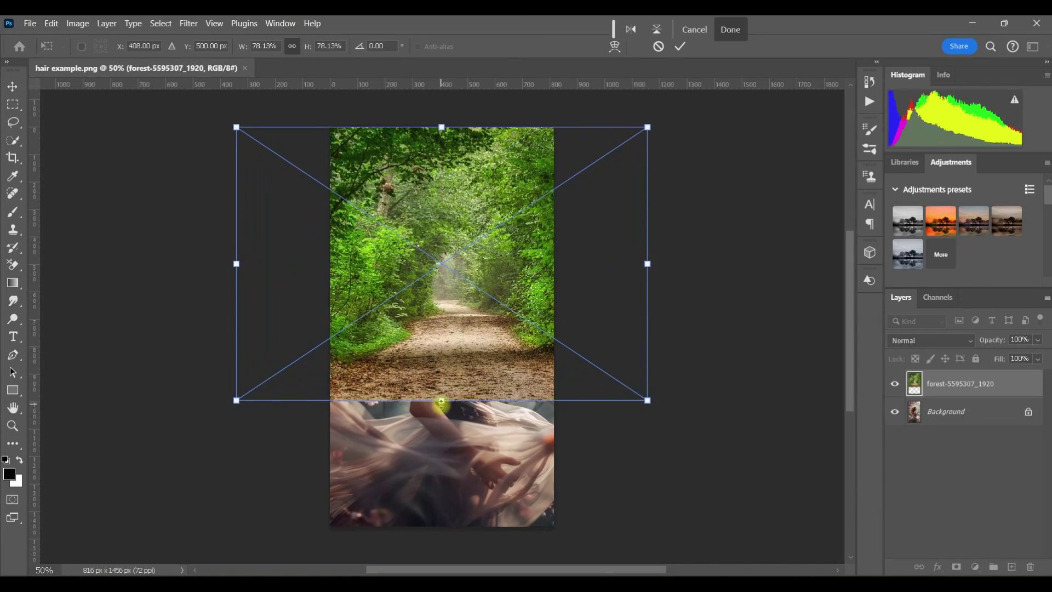
drag(441, 400, 445, 527)
click(678, 48)
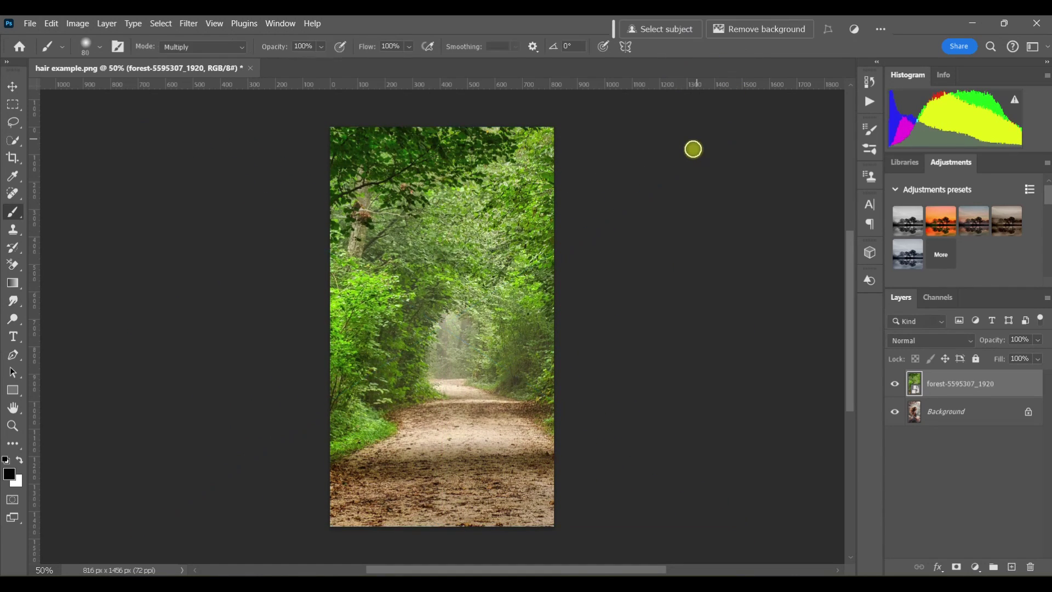
click(924, 404)
- Move the forest layer beneath Layer 0, hide it, and set Select Subject to Cloud processing
drag(916, 386, 916, 426)
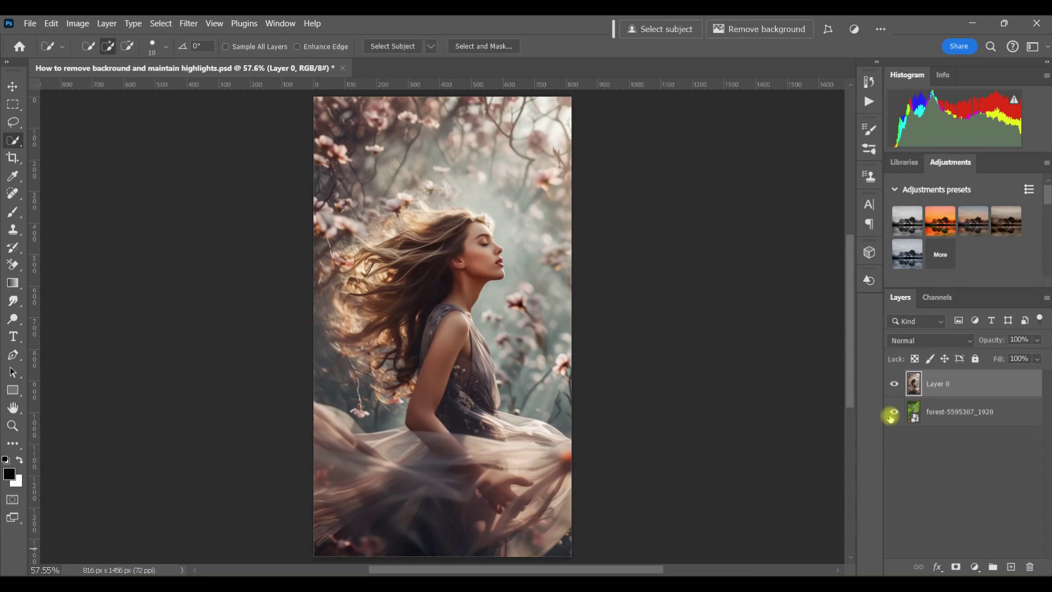
click(893, 411)
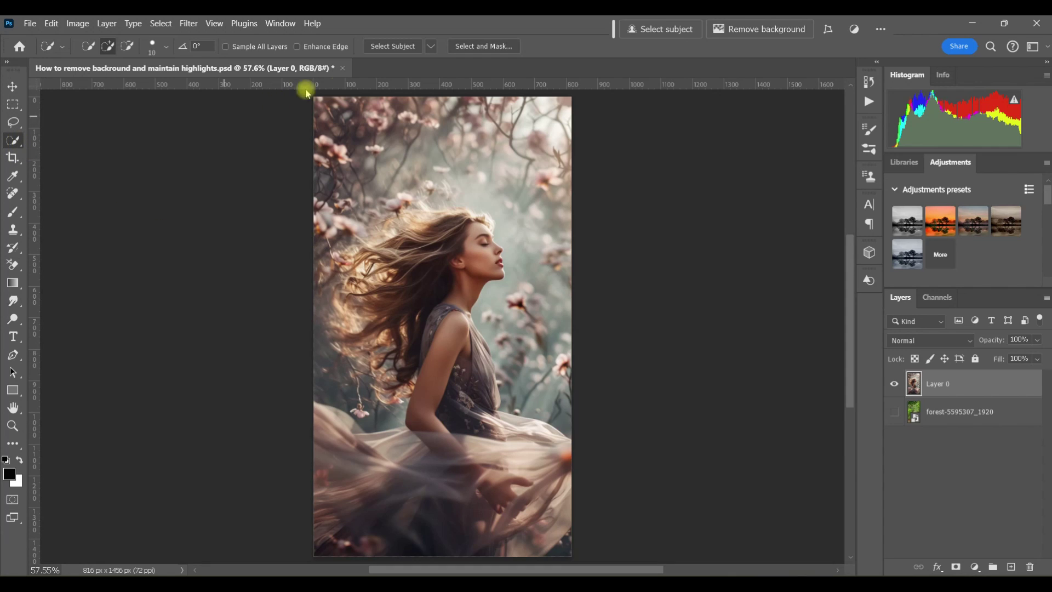
click(431, 47)
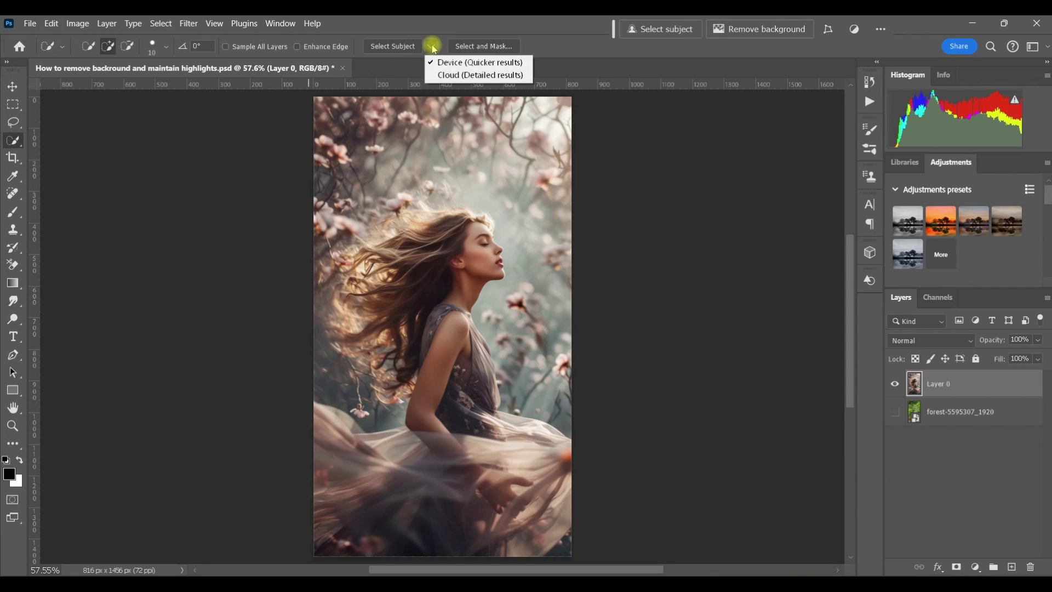
click(450, 77)
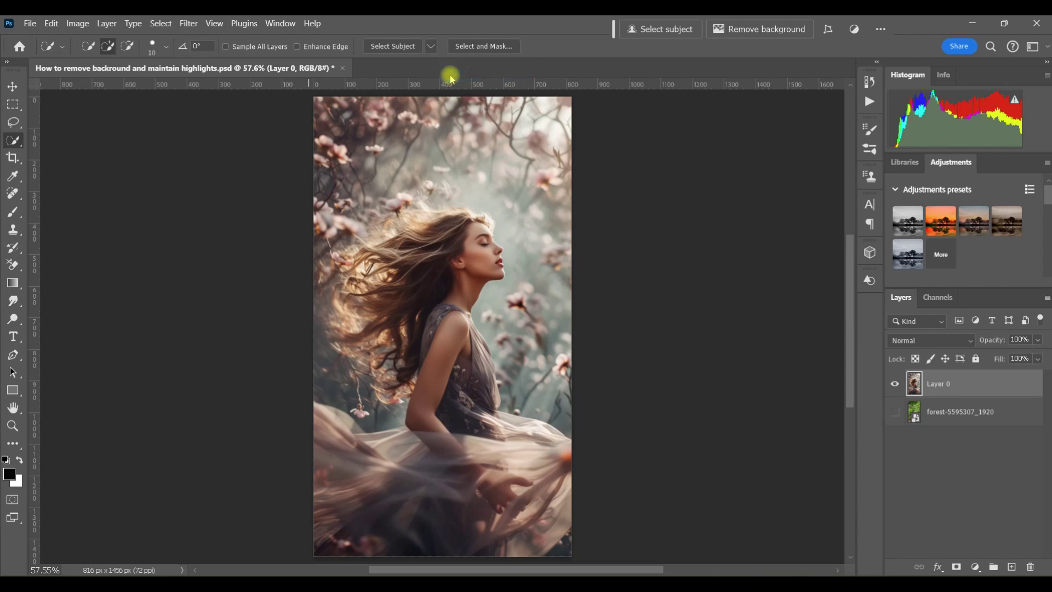
- Select the woman as the subject, add the lower-left dress, and enter Select and Mask
click(400, 47)
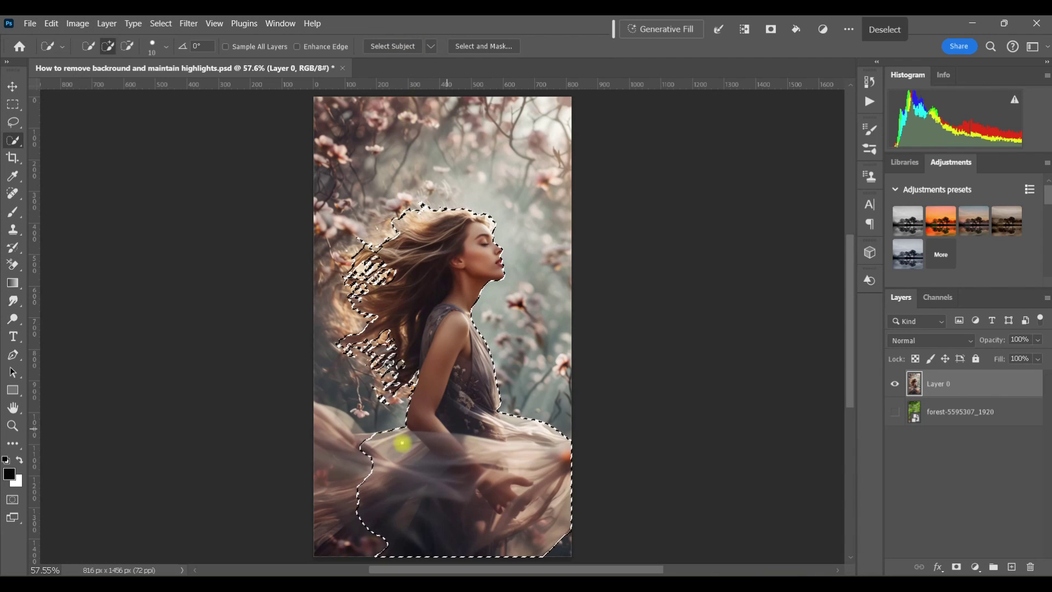
mouse_move(376, 439)
mouse_down()
mouse_move(313, 414)
mouse_move(352, 524)
mouse_move(341, 563)
mouse_up()
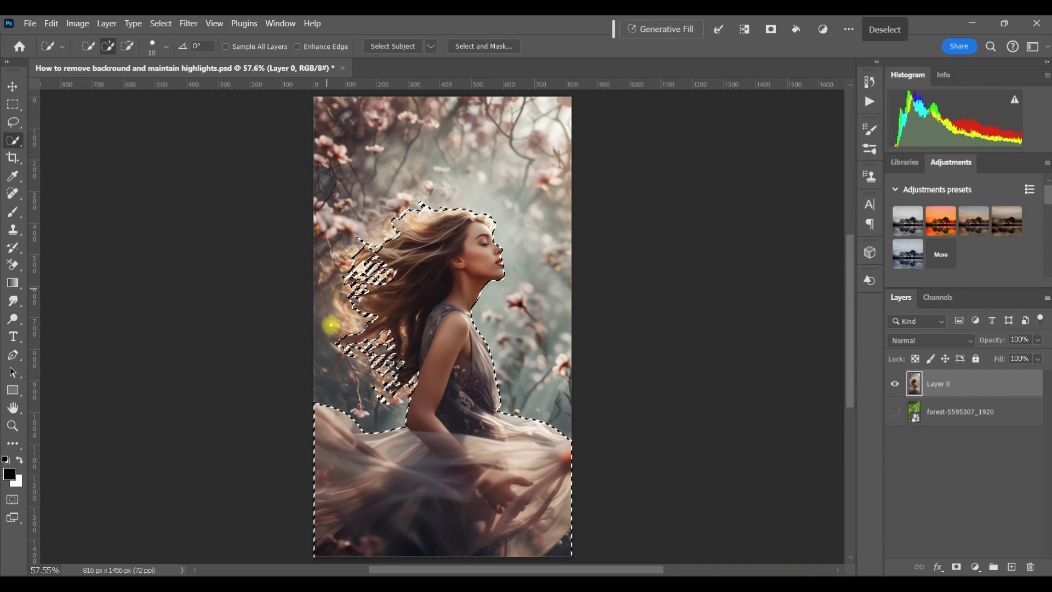
click(503, 47)
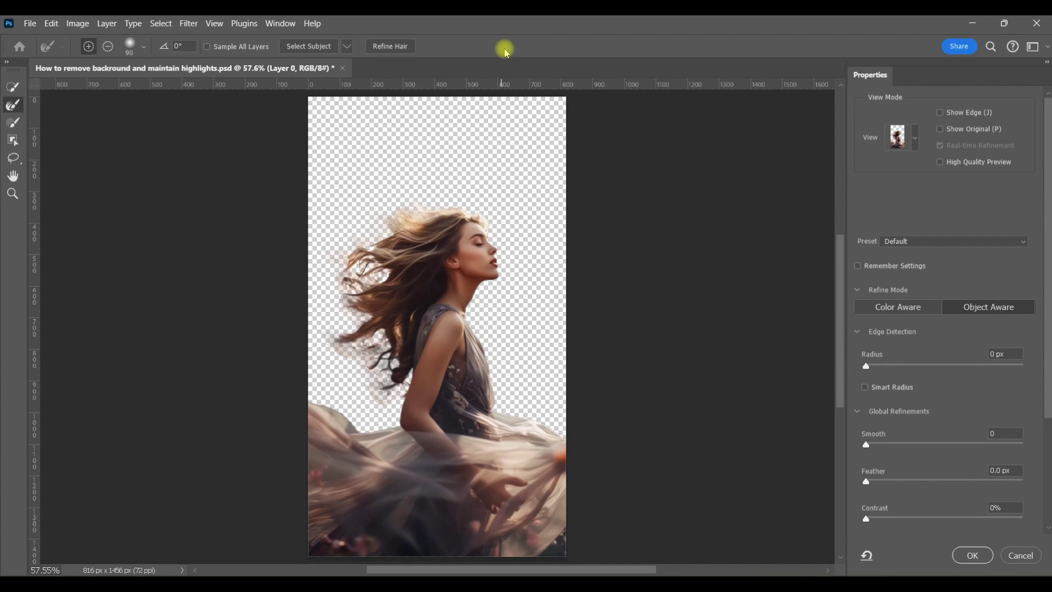
- Zoom in and recover the fine hair at the top of the head with the Refine Edge Brush
click(13, 193)
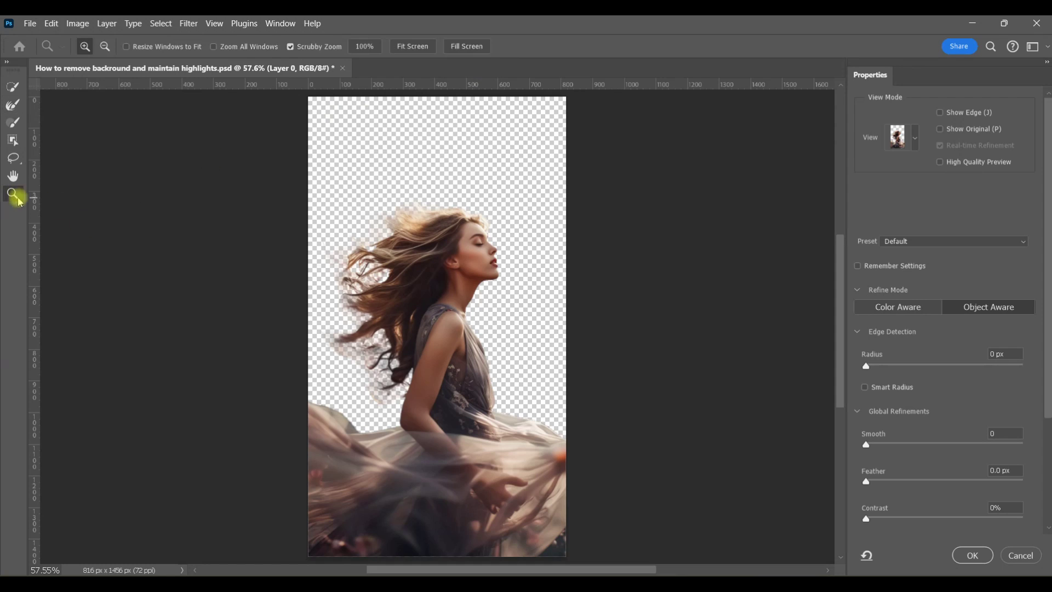
click(350, 295)
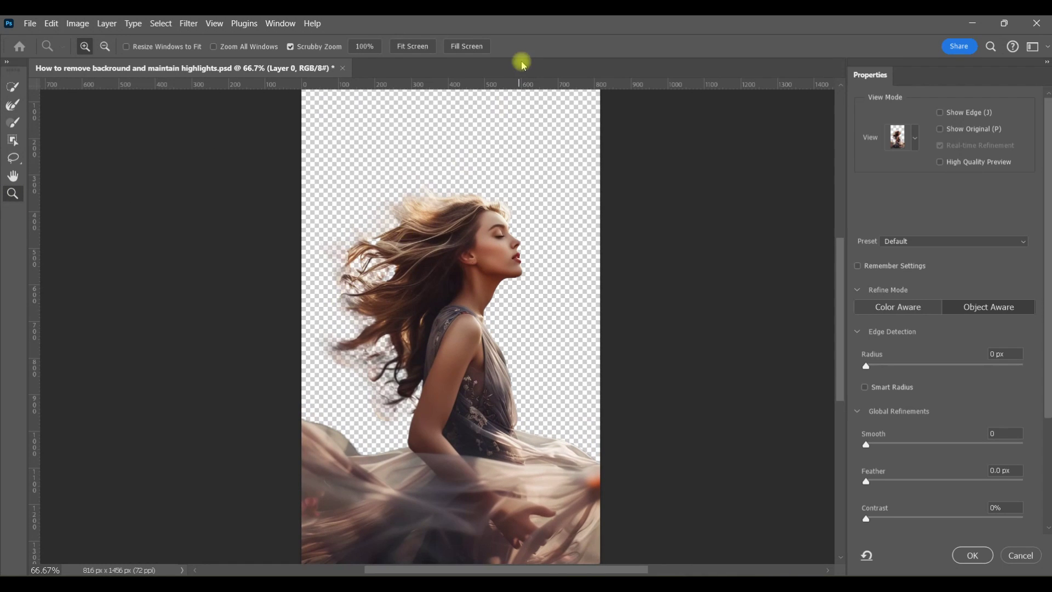
click(13, 86)
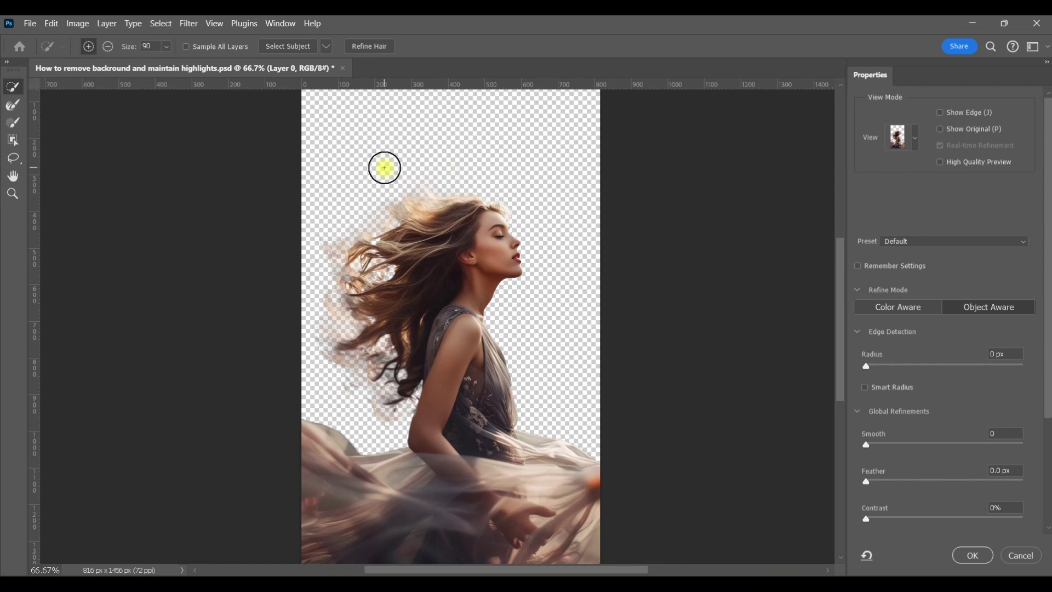
click(13, 105)
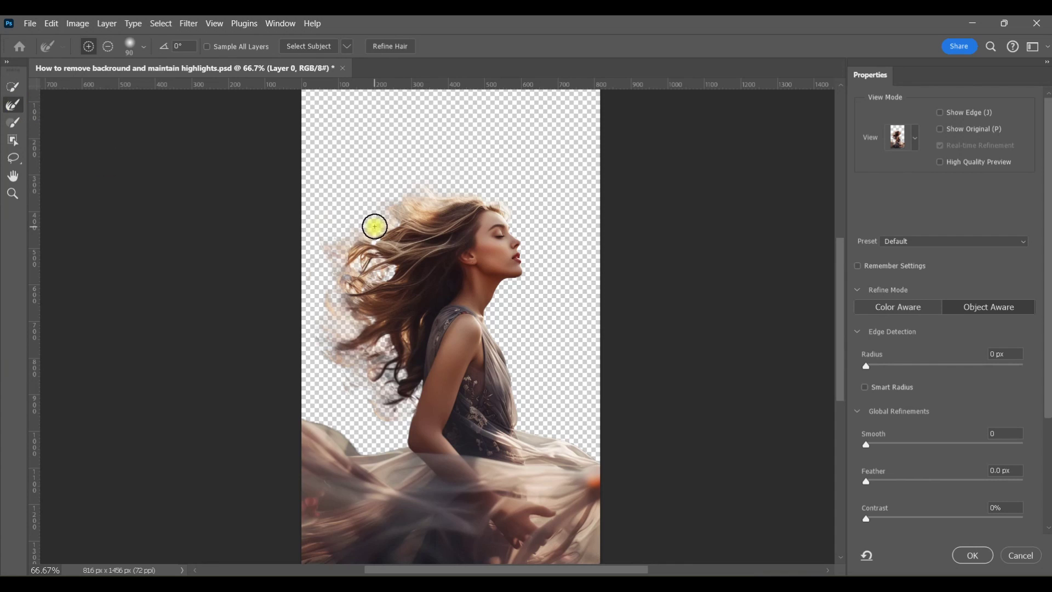
mouse_move(375, 227)
mouse_down()
mouse_move(444, 201)
mouse_move(365, 234)
mouse_move(357, 265)
mouse_move(373, 273)
mouse_move(369, 313)
mouse_move(353, 341)
mouse_move(389, 337)
mouse_move(390, 390)
mouse_move(382, 349)
mouse_move(342, 338)
mouse_up()
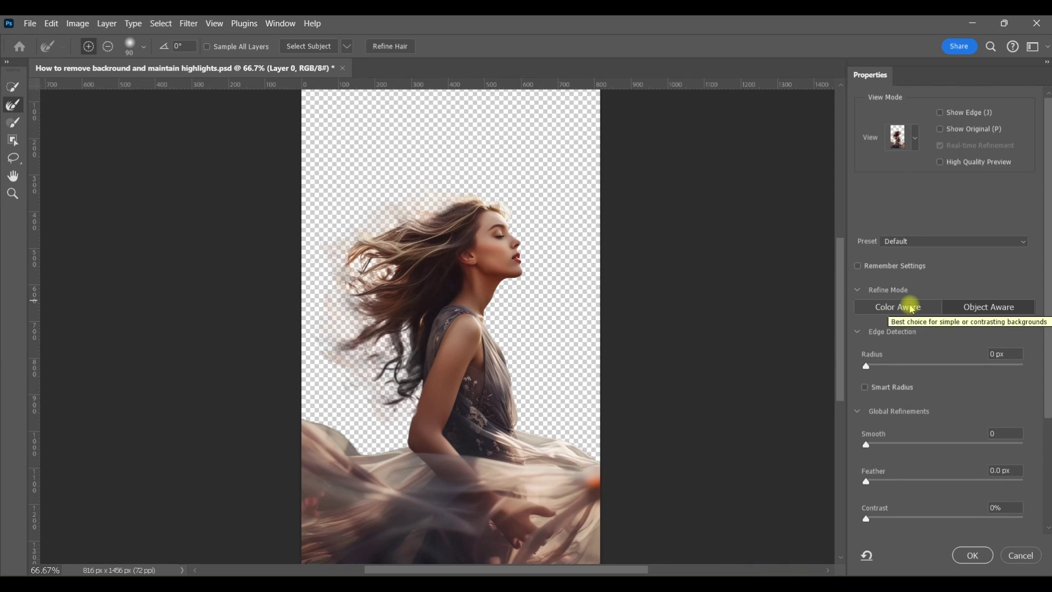
- Switch the refinement mode to Color Aware and apply the refined selection
click(911, 308)
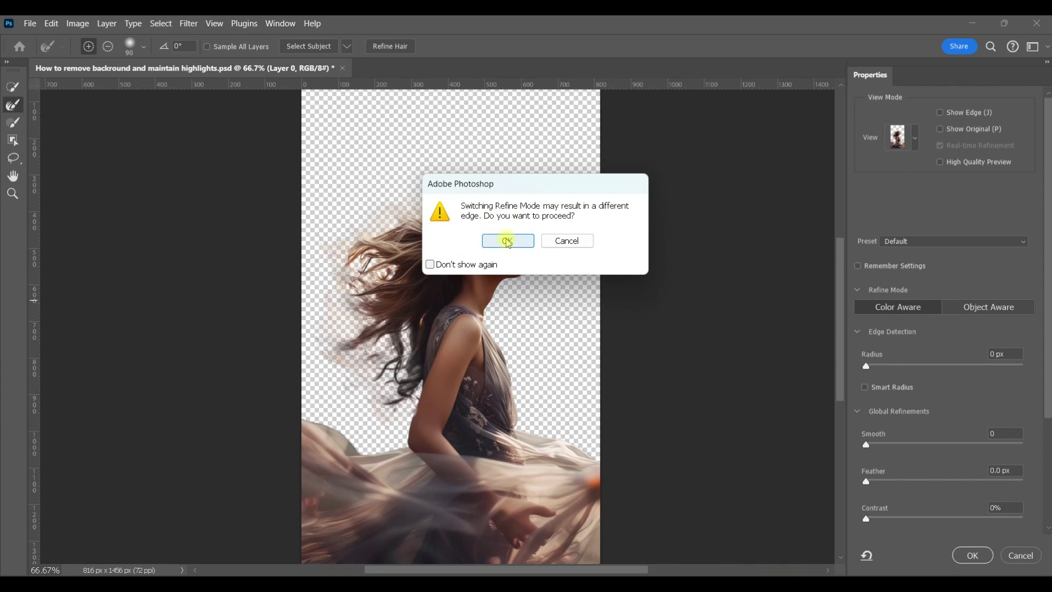
click(508, 241)
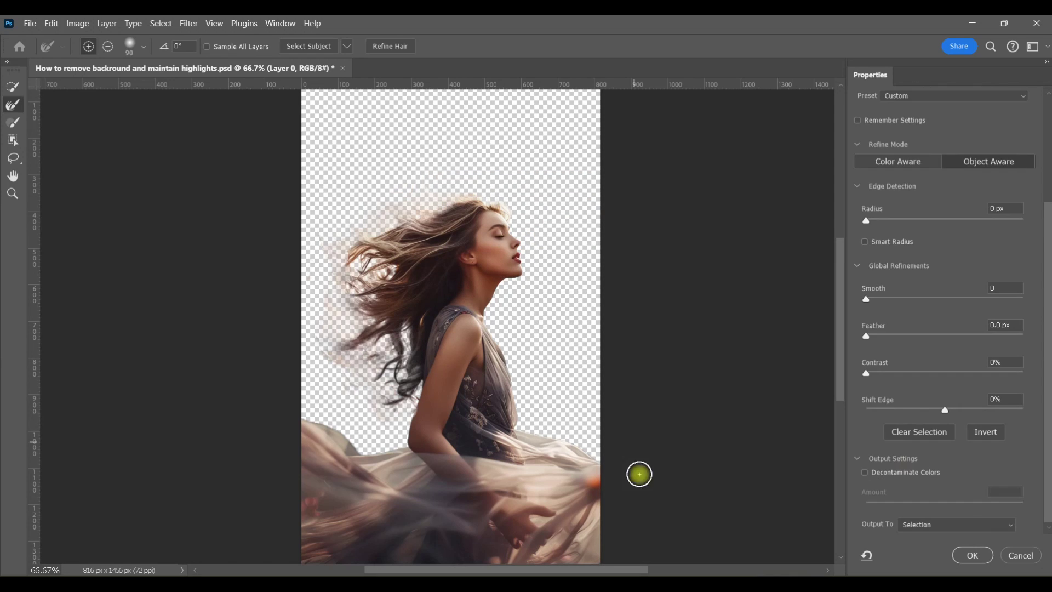
click(1020, 554)
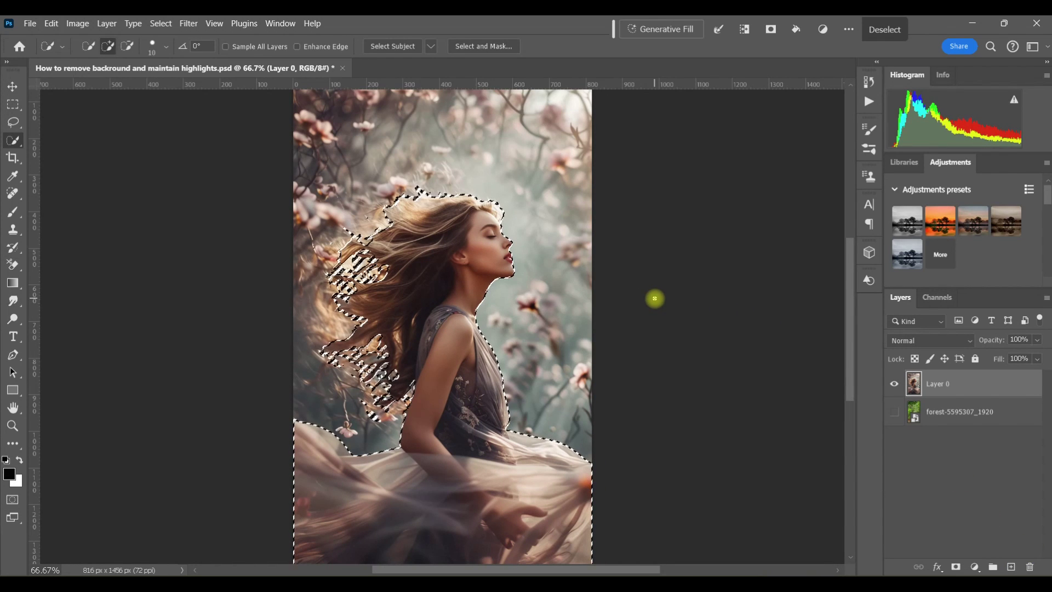
- Deselect, show the forest layer again, and fit the image in the window
key(ctrl+d)
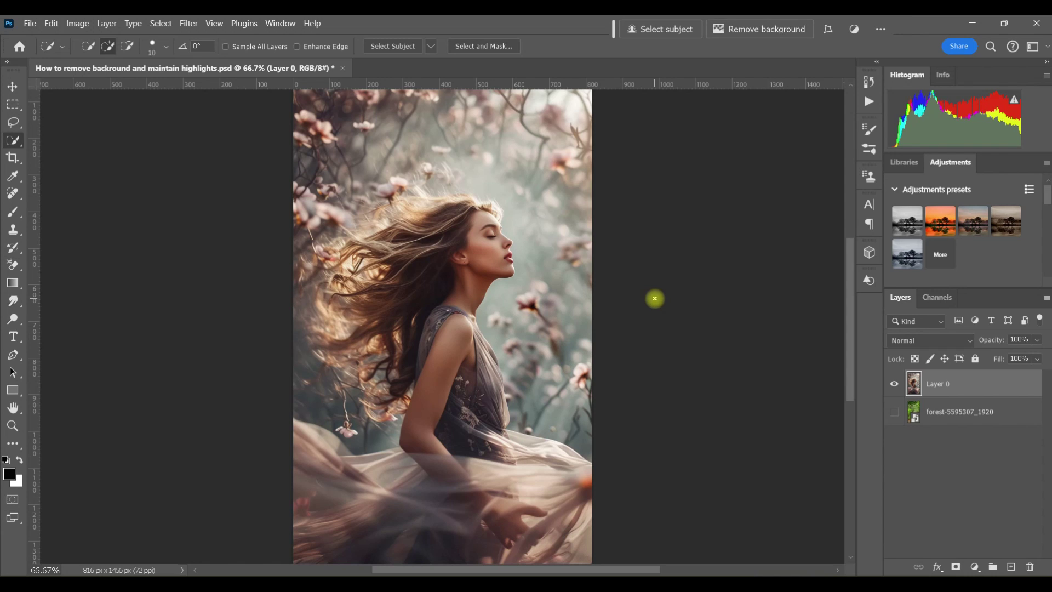
click(894, 411)
key(z)
key(ctrl+0)
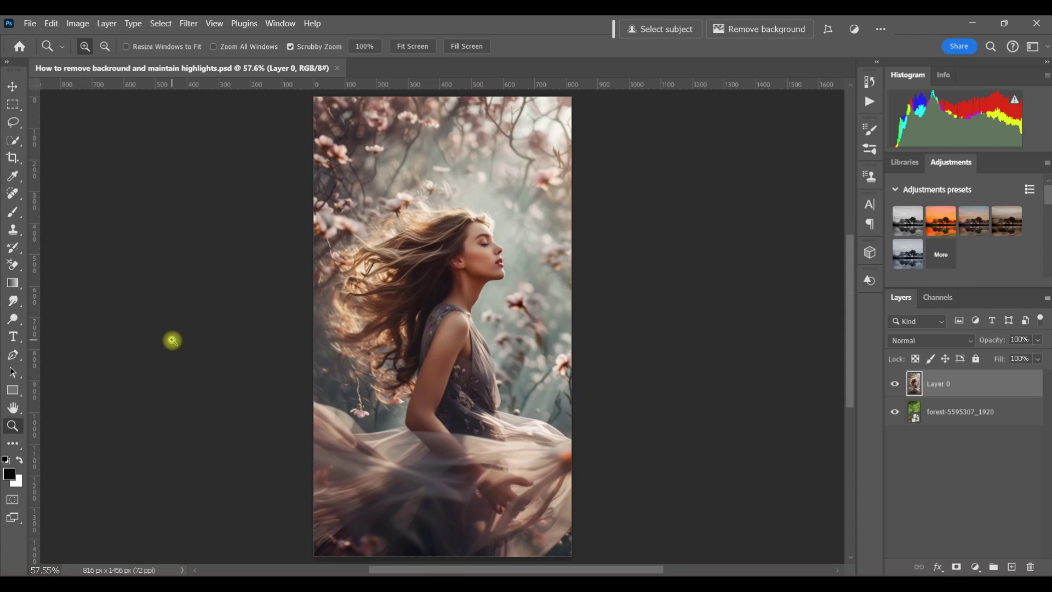
- Loosely lasso the woman and her hair and copy it onto a new Layer 1
click(12, 123)
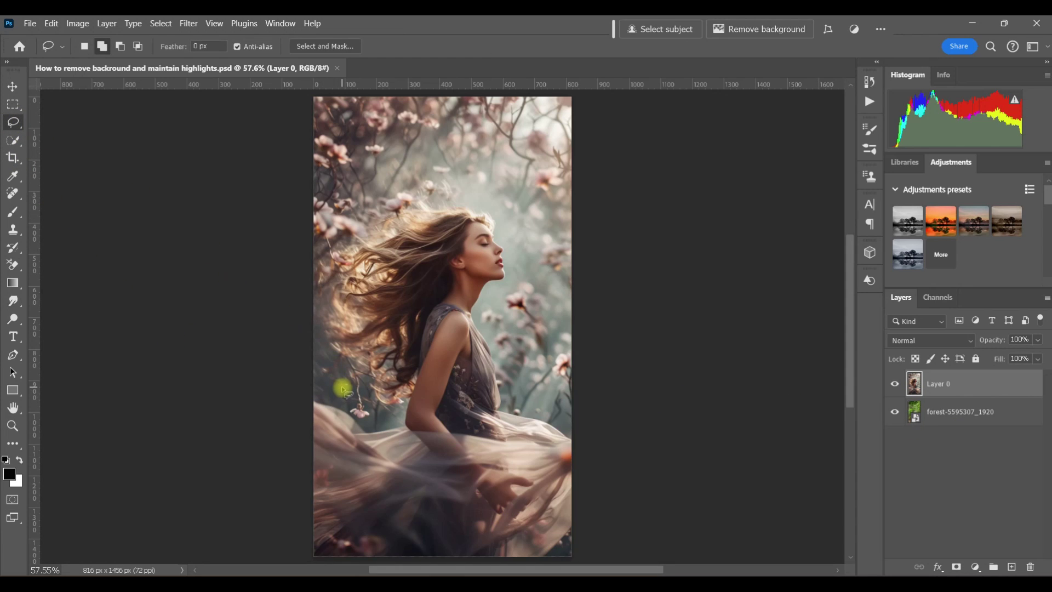
mouse_move(303, 280)
mouse_down()
mouse_move(317, 248)
mouse_move(401, 195)
mouse_move(520, 254)
mouse_move(531, 389)
mouse_move(501, 572)
mouse_move(290, 464)
mouse_move(317, 352)
mouse_move(317, 249)
mouse_move(331, 254)
mouse_move(325, 310)
mouse_move(303, 262)
mouse_up()
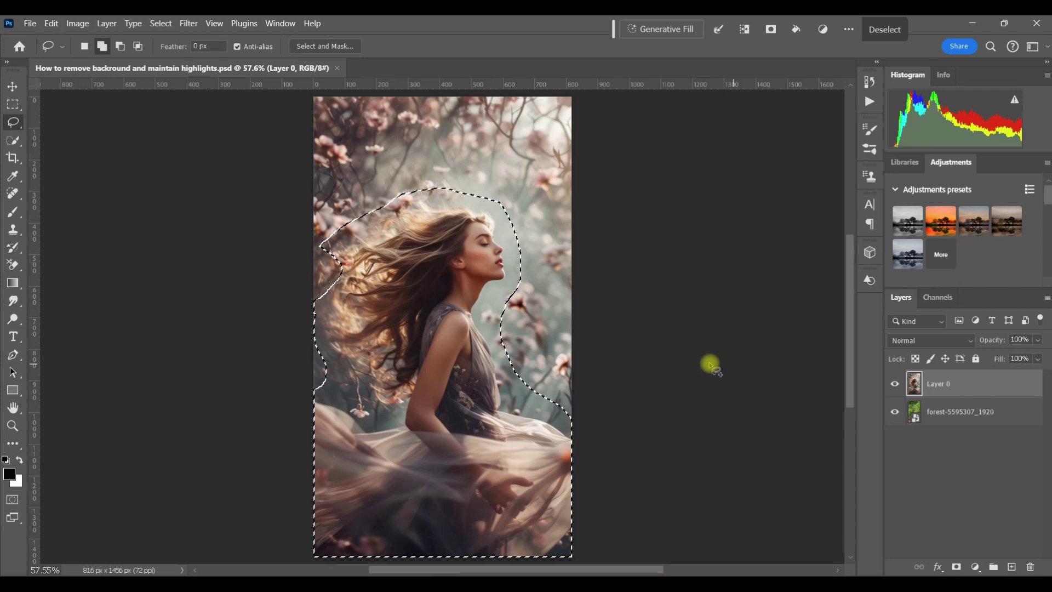
key(ctrl+j)
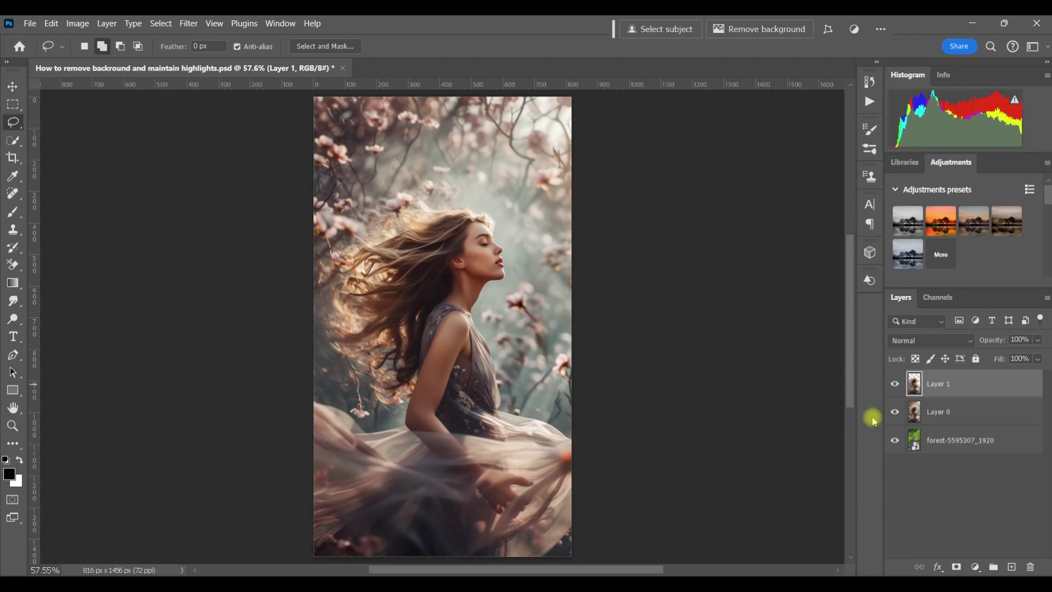
- Hide the original Layer 0 and make the forest layer active
click(914, 412)
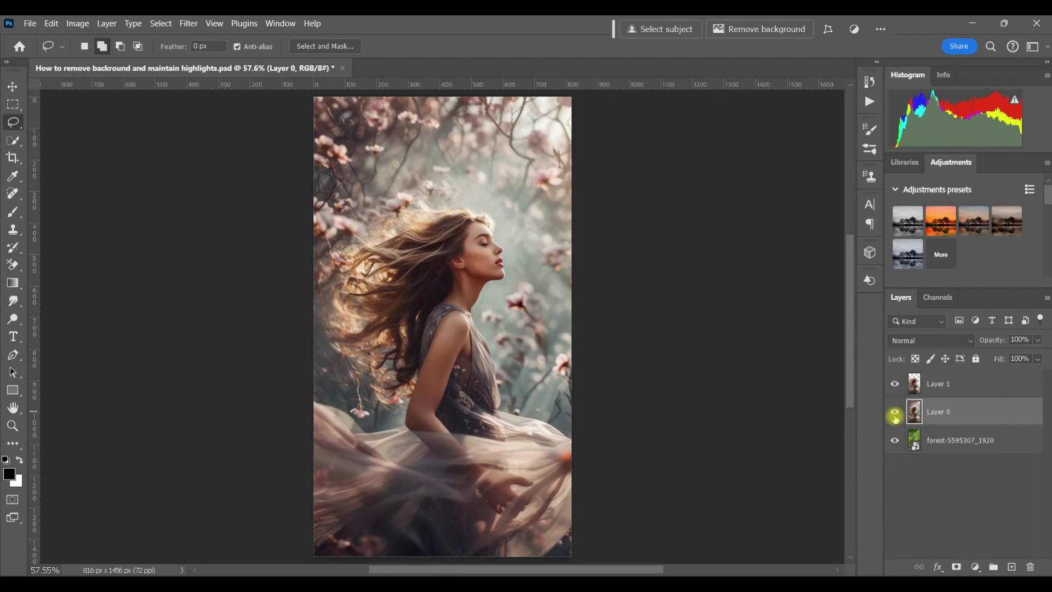
click(895, 412)
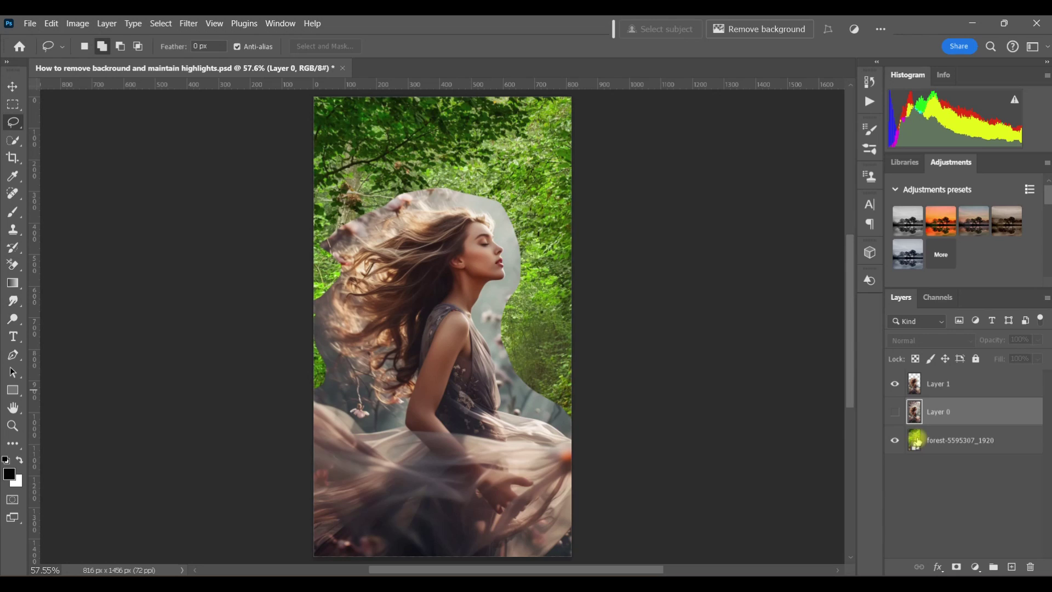
click(916, 441)
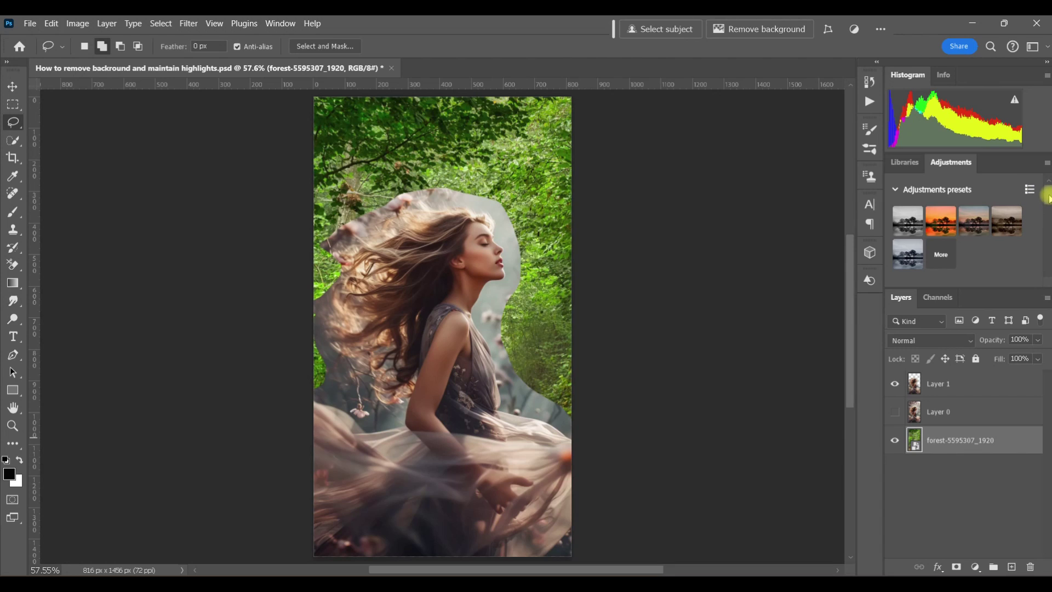
- Add a Hue/Saturation adjustment above the forest with Saturation at +100, then select Layer 1
click(894, 190)
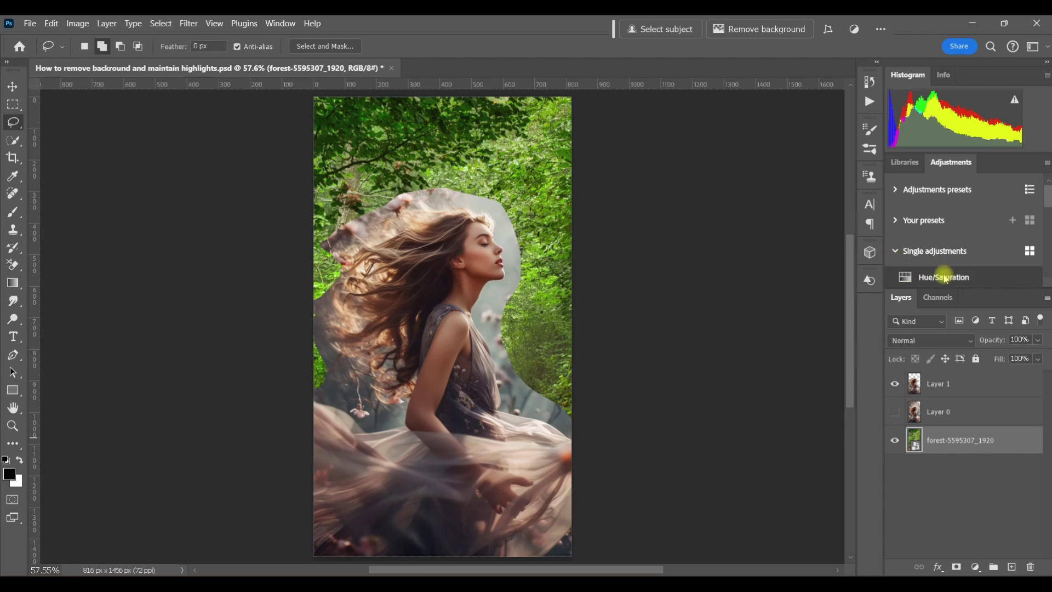
click(943, 277)
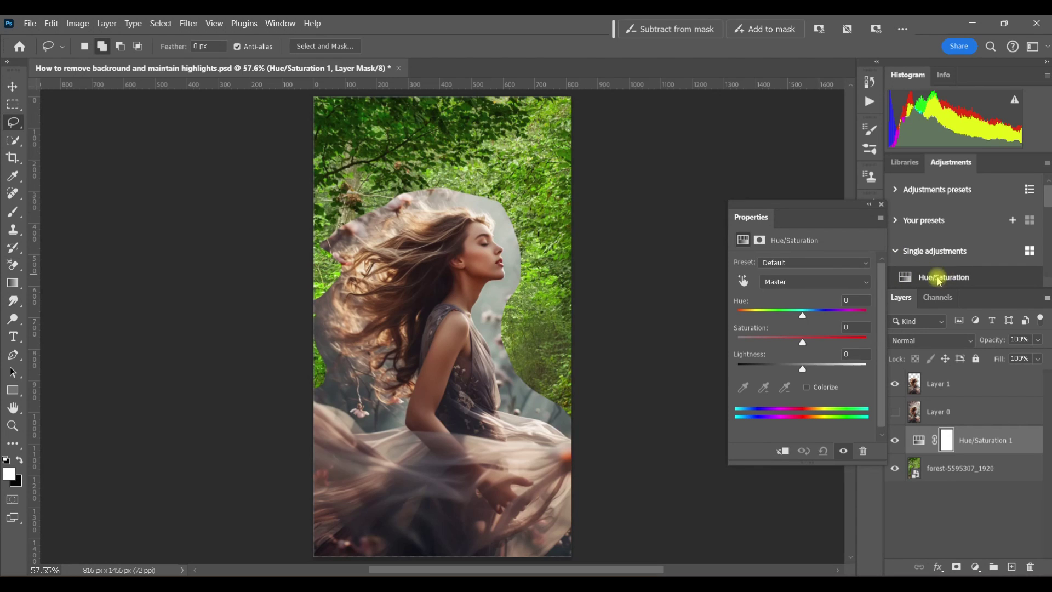
drag(803, 344, 876, 343)
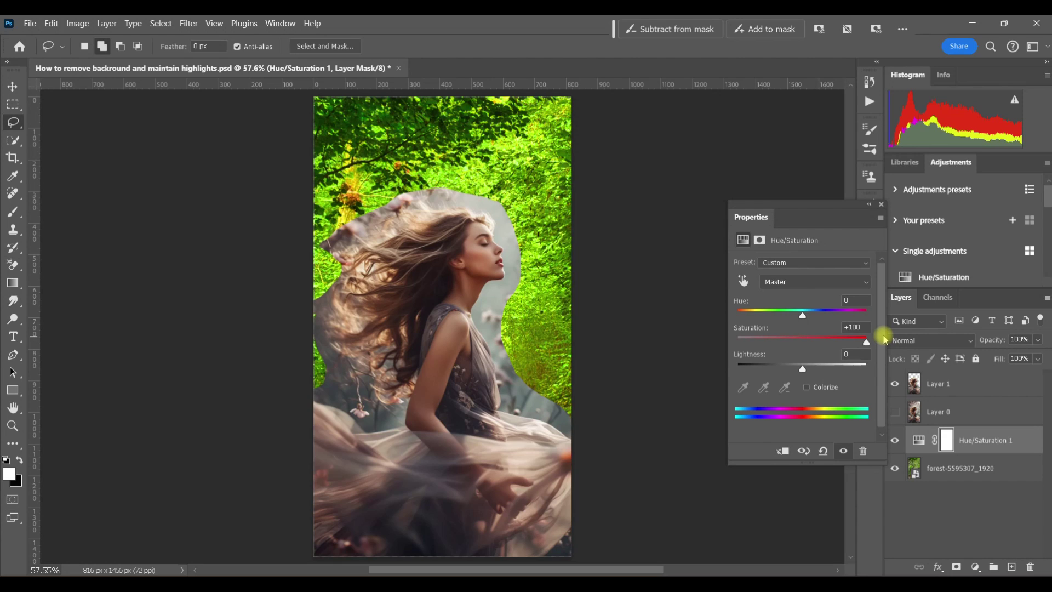
click(882, 205)
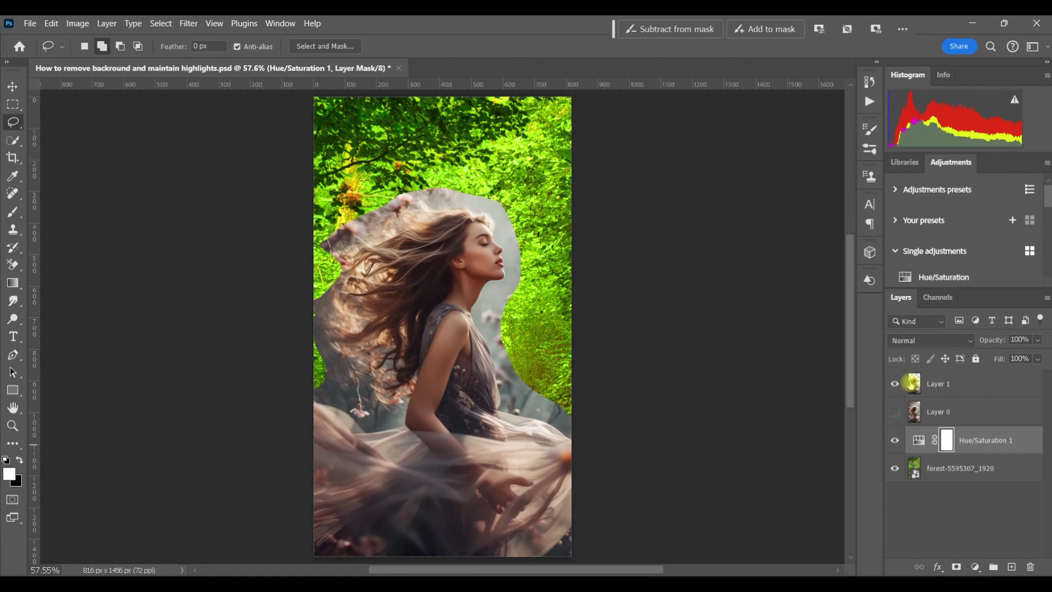
click(911, 385)
- Set the Background Eraser to Contiguous limits and zoom to 100% on the woman
key(z)
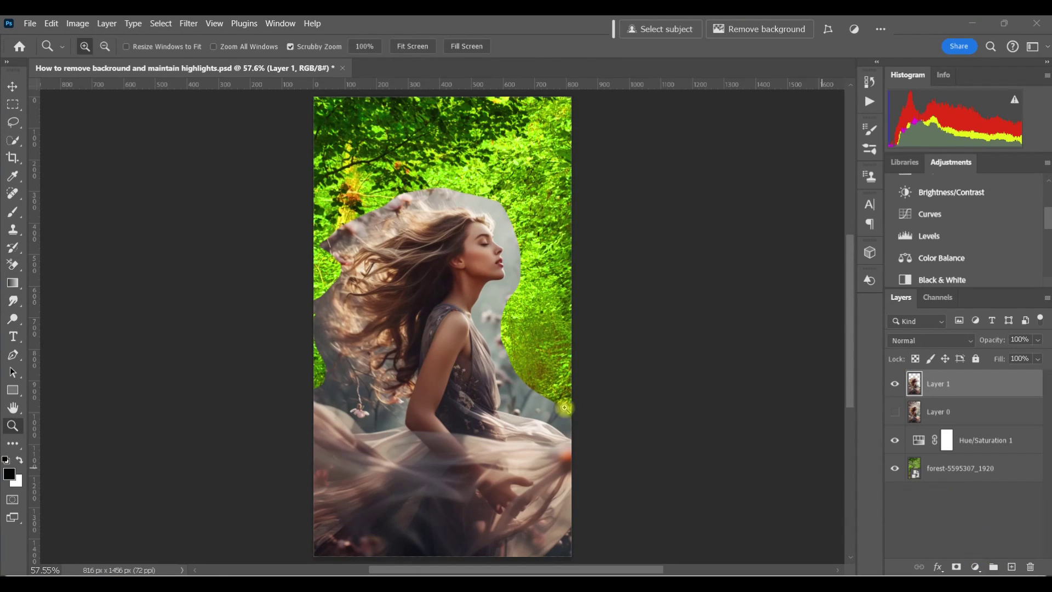
click(12, 267)
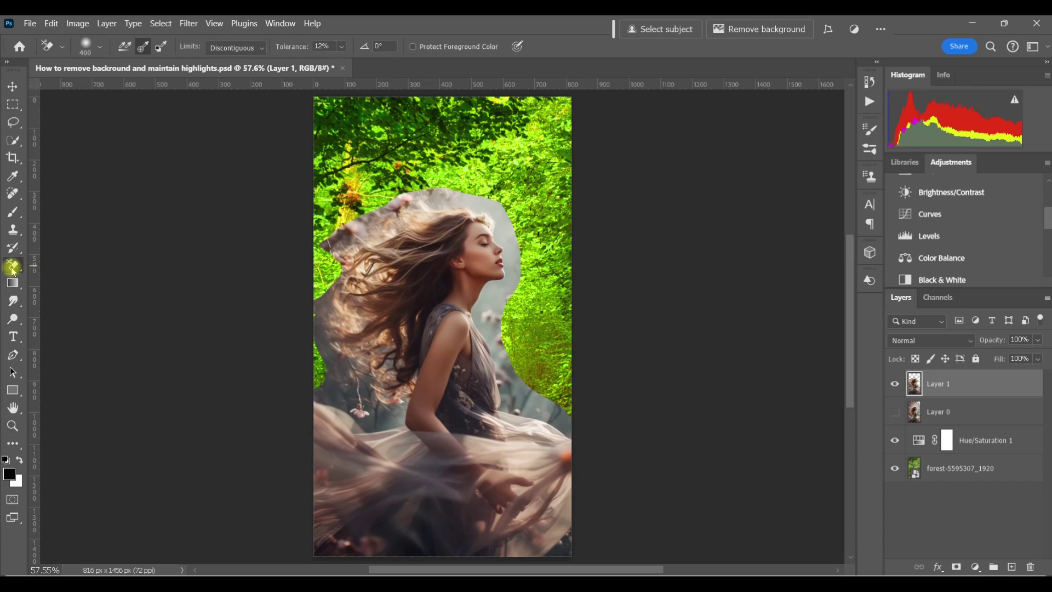
click(263, 51)
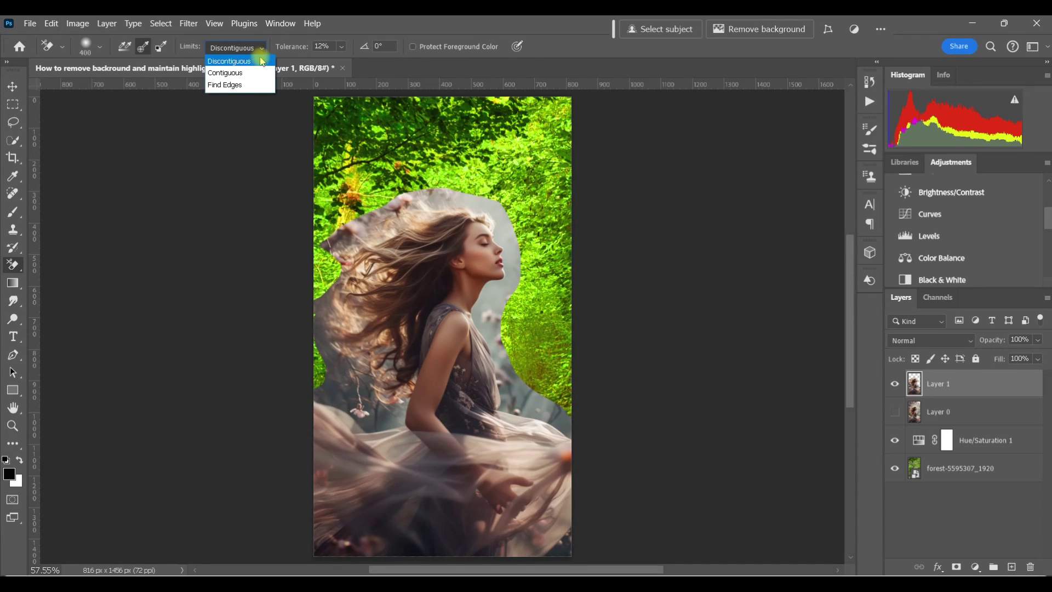
click(256, 72)
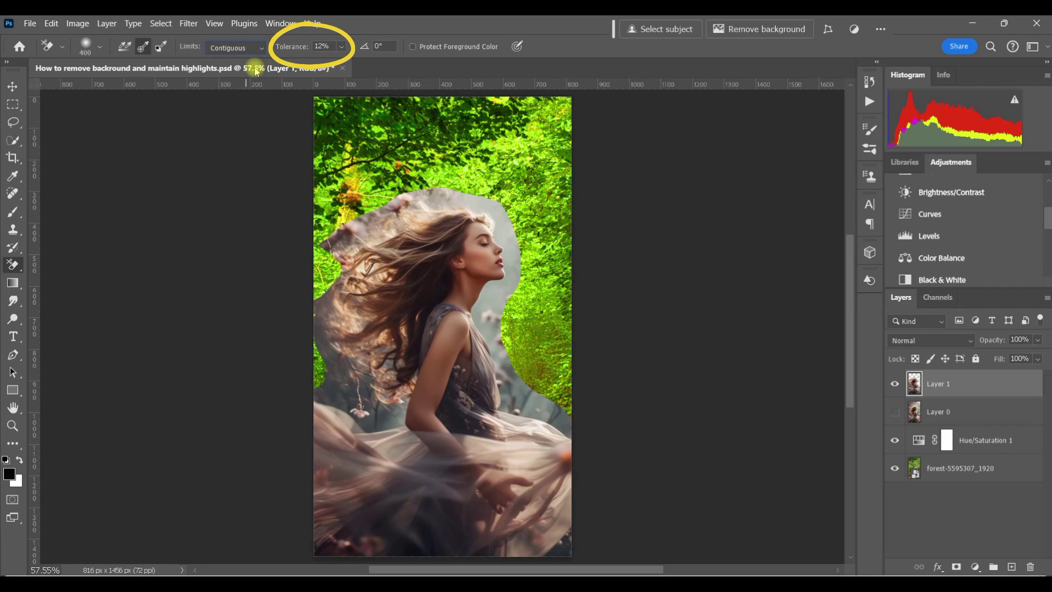
click(12, 425)
click(356, 370)
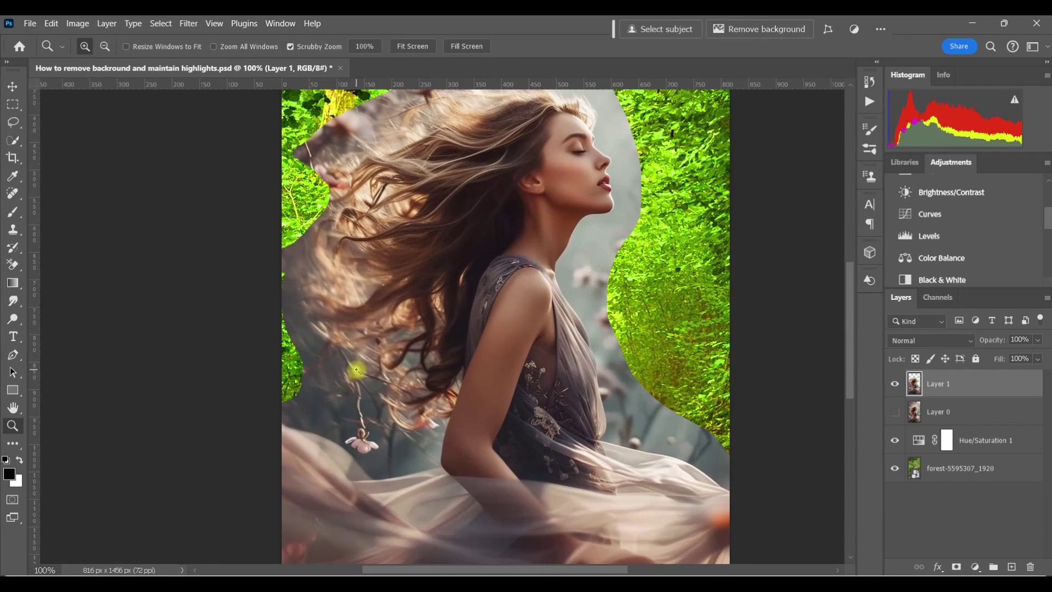
click(13, 266)
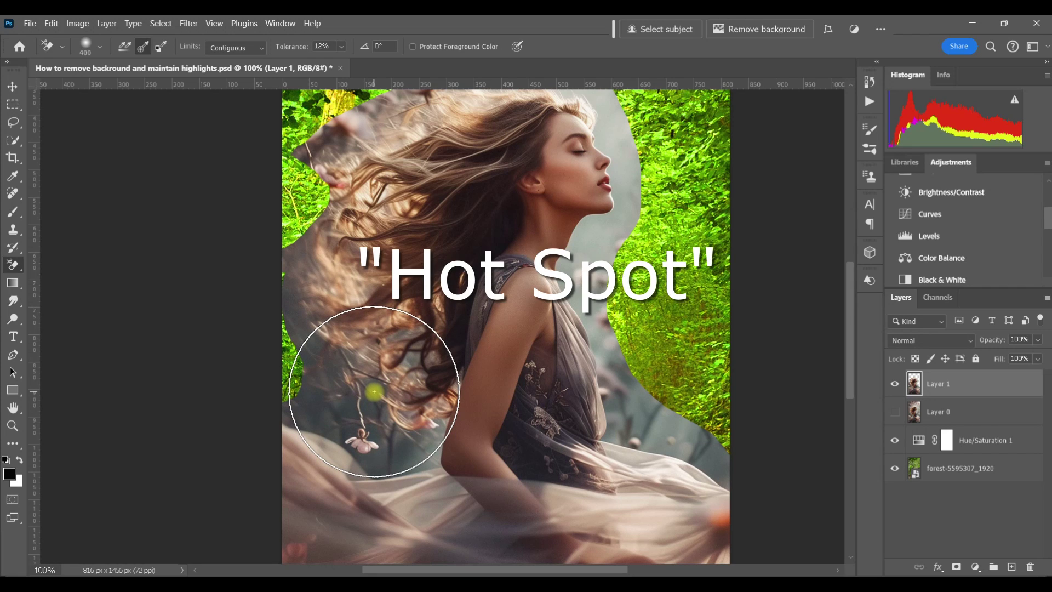
- Erase the grey haze around the flower and lower-left hair with brush sizes 500, 600 and 400
key(bracketright)
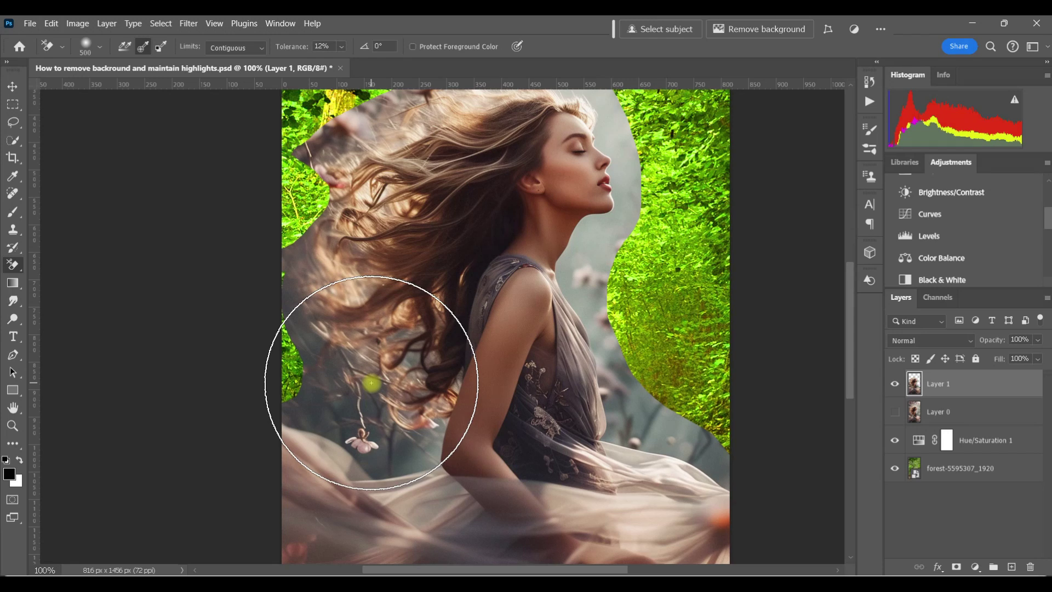
click(371, 382)
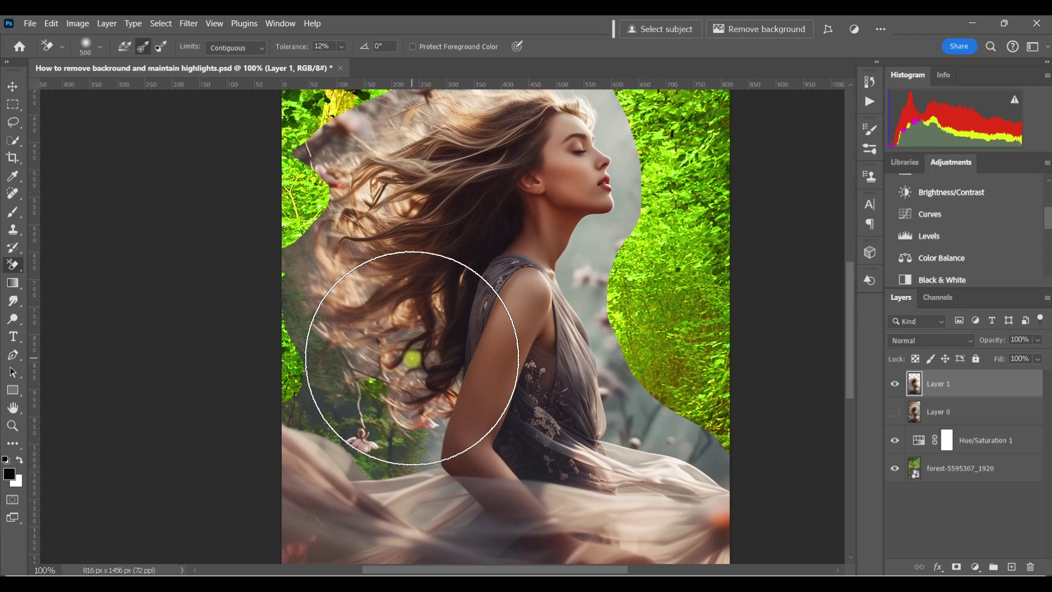
mouse_move(411, 359)
mouse_down()
mouse_move(406, 336)
mouse_move(413, 353)
mouse_move(416, 340)
mouse_move(351, 387)
mouse_up()
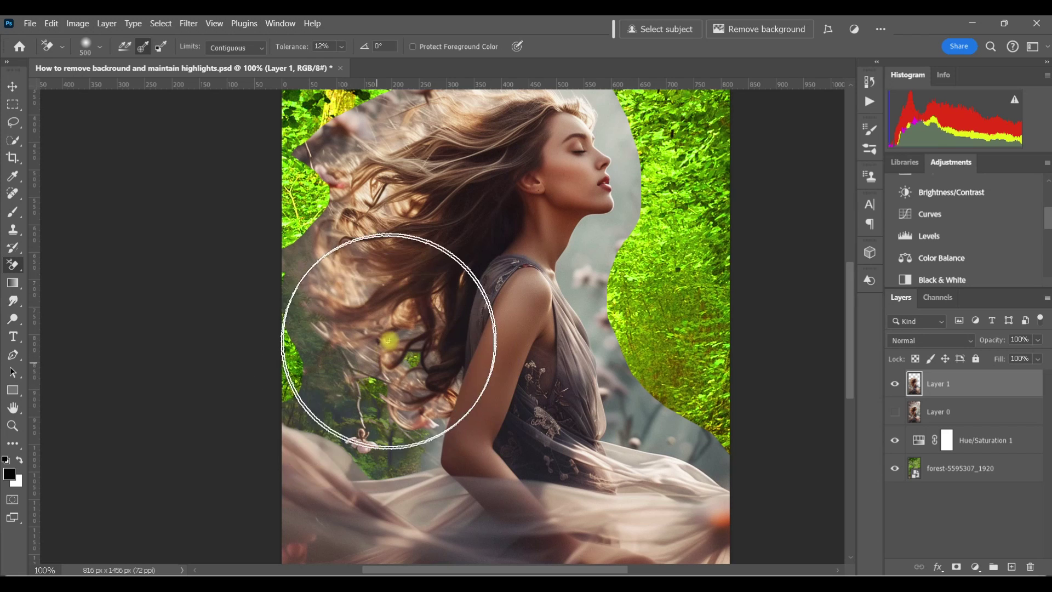
key(bracketright)
drag(399, 333, 350, 397)
key(bracketleft)
key(bracketleft)
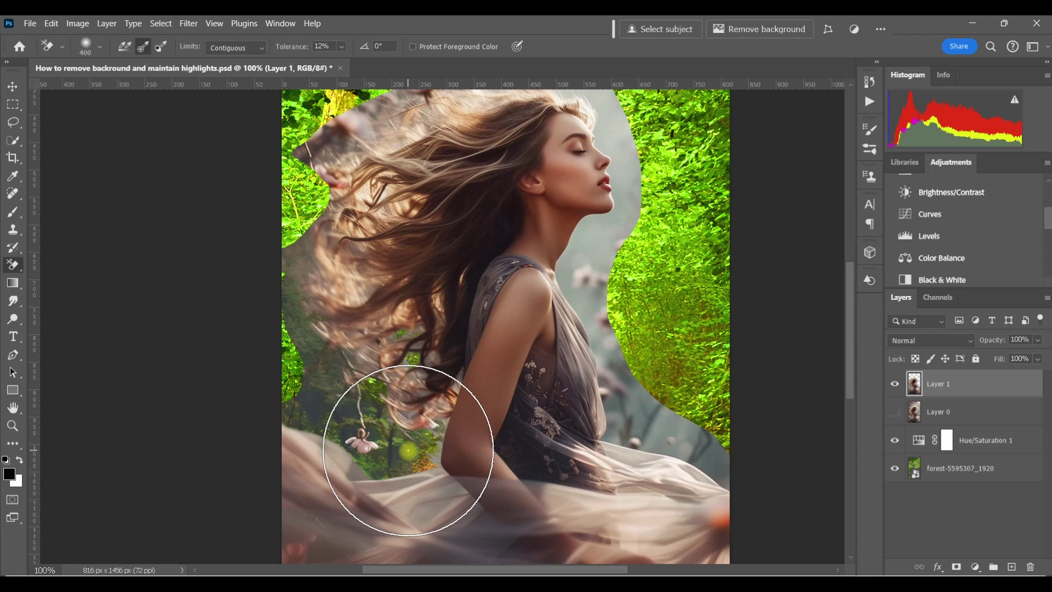
click(408, 451)
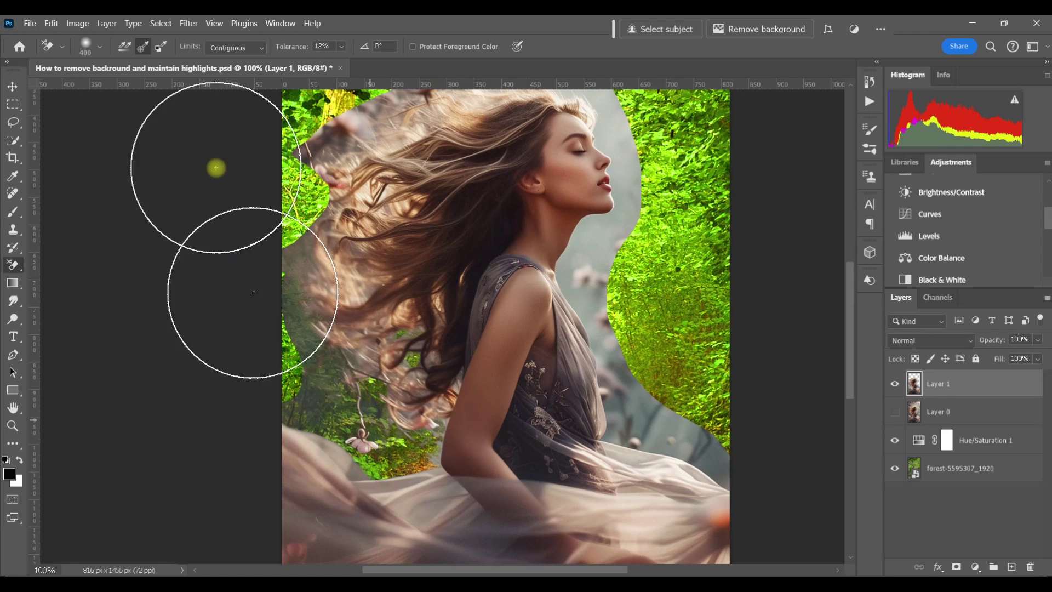
click(263, 48)
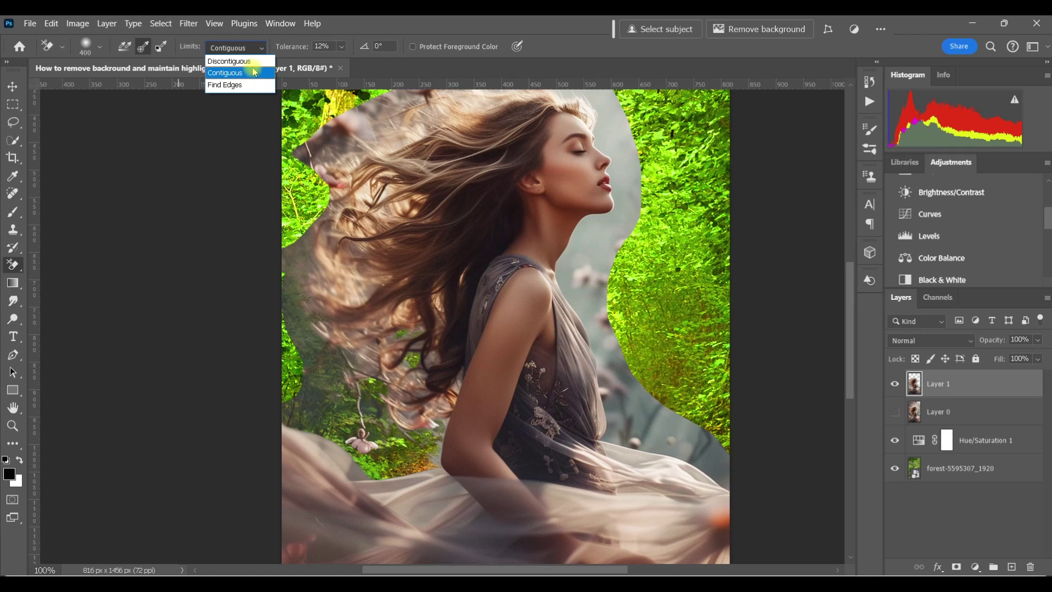
- Switch the eraser limits to Discontiguous and try, then undo, an erase at the left edge
click(235, 59)
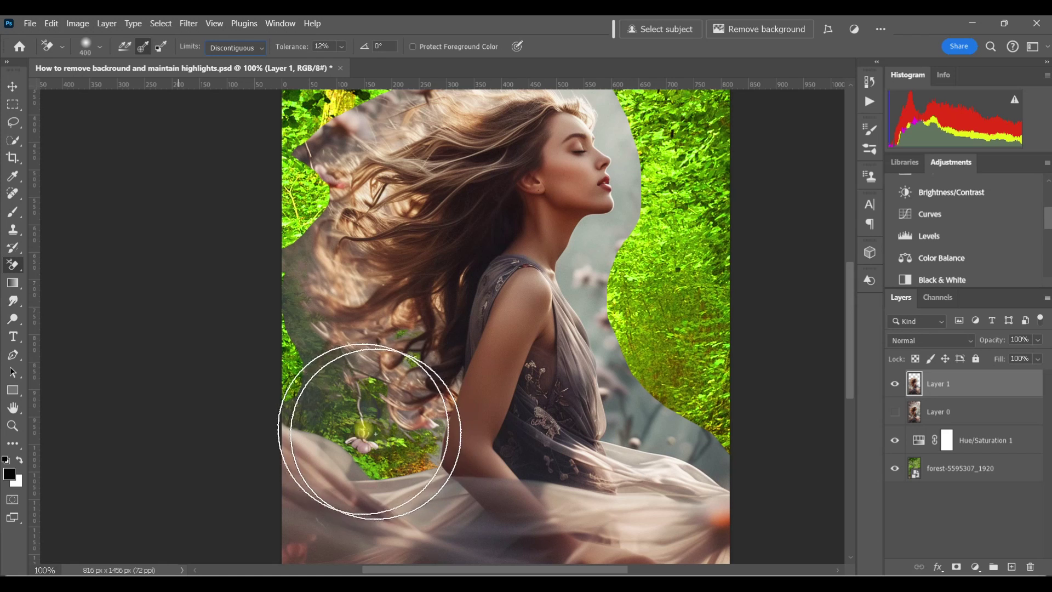
key(bracketleft)
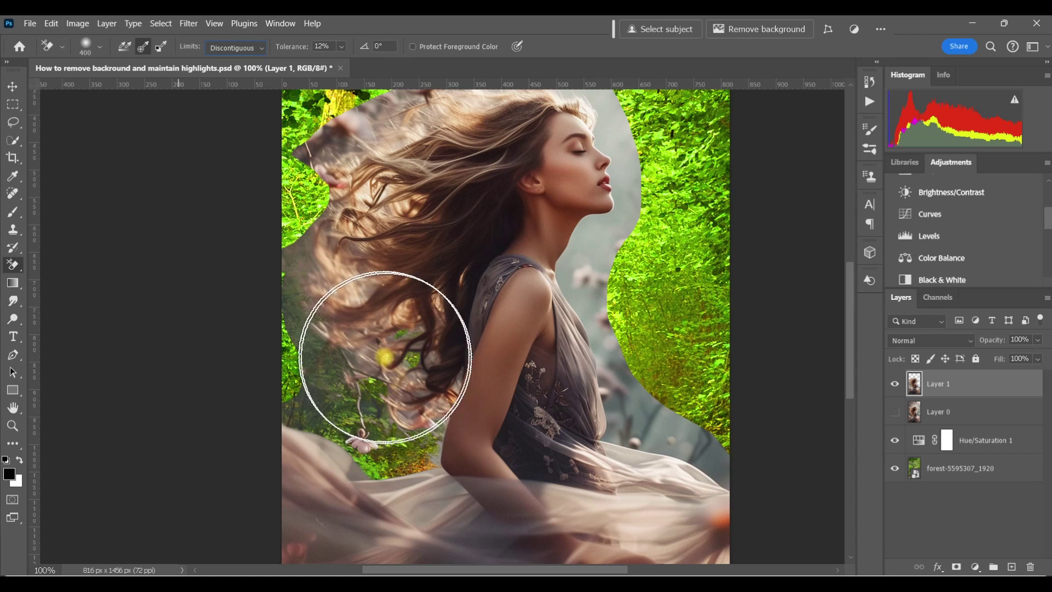
click(310, 332)
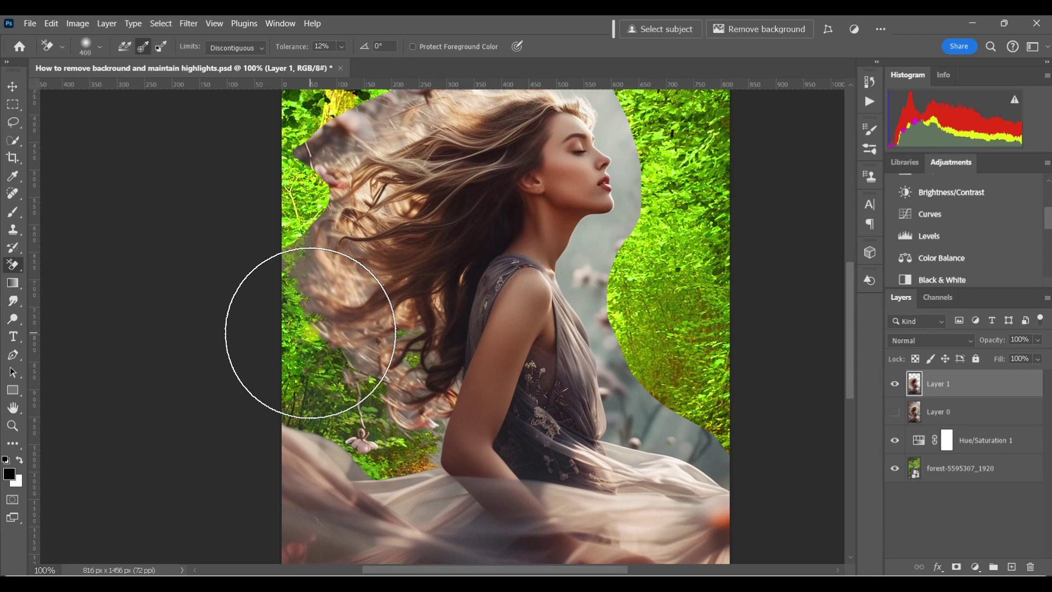
key(ctrl+z)
- Zoom to 200% and erase haze between the left hair strands with a 175 brush
click(12, 425)
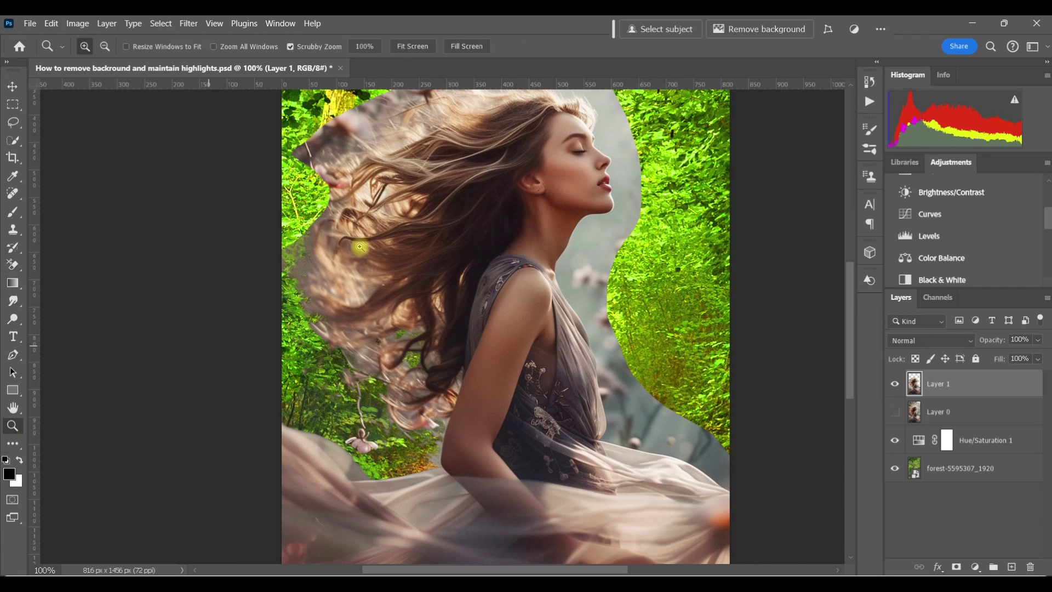
click(360, 247)
key(e)
key(bracketleft)
key(bracketleft)
key(bracketleft)
key(bracketleft)
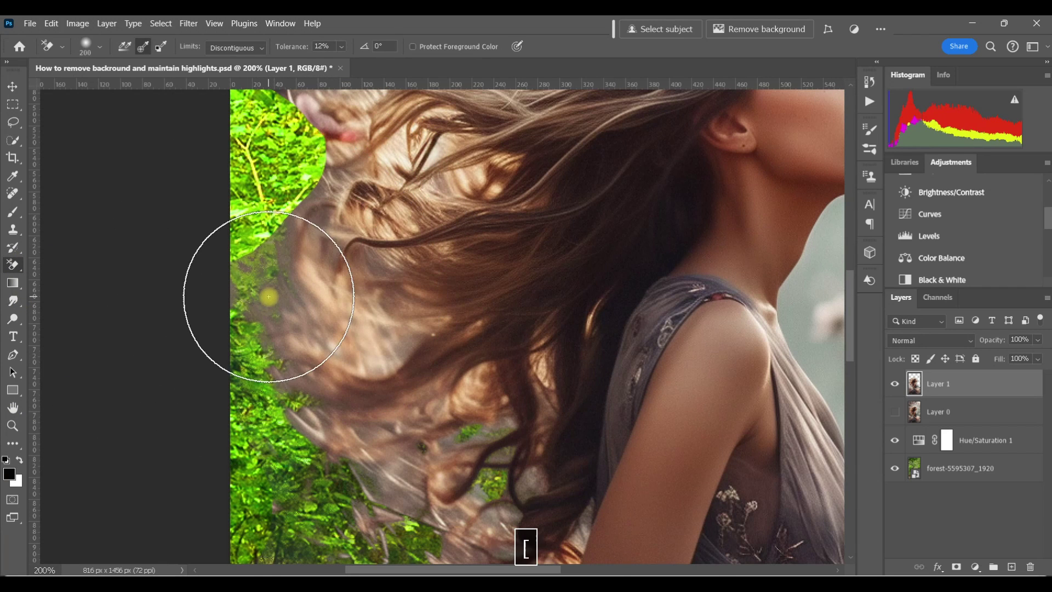
key(bracketleft)
click(269, 296)
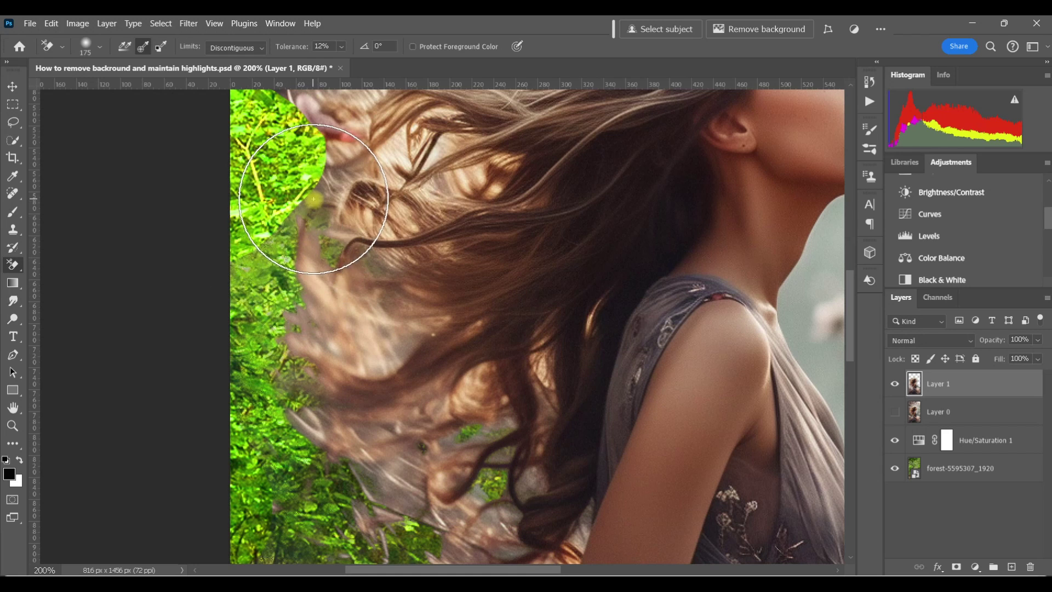
click(317, 190)
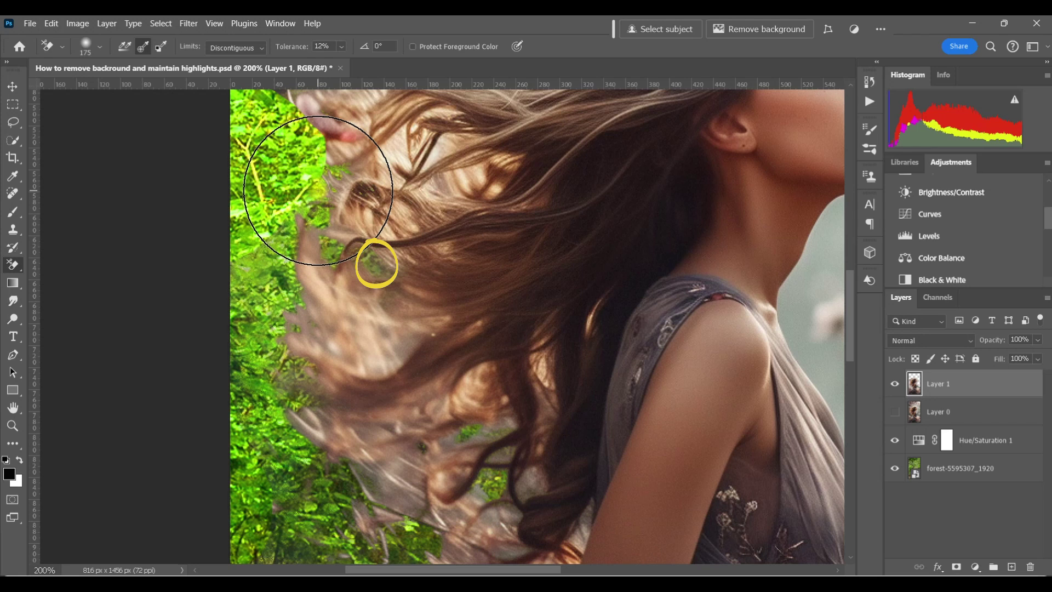
key(bracketleft)
key(bracketleft)
key(bracketleft)
key(bracketleft)
key(bracketleft)
key(bracketleft)
key(bracketleft)
key(bracketleft)
key(bracketleft)
scroll(840, 340, up, 5)
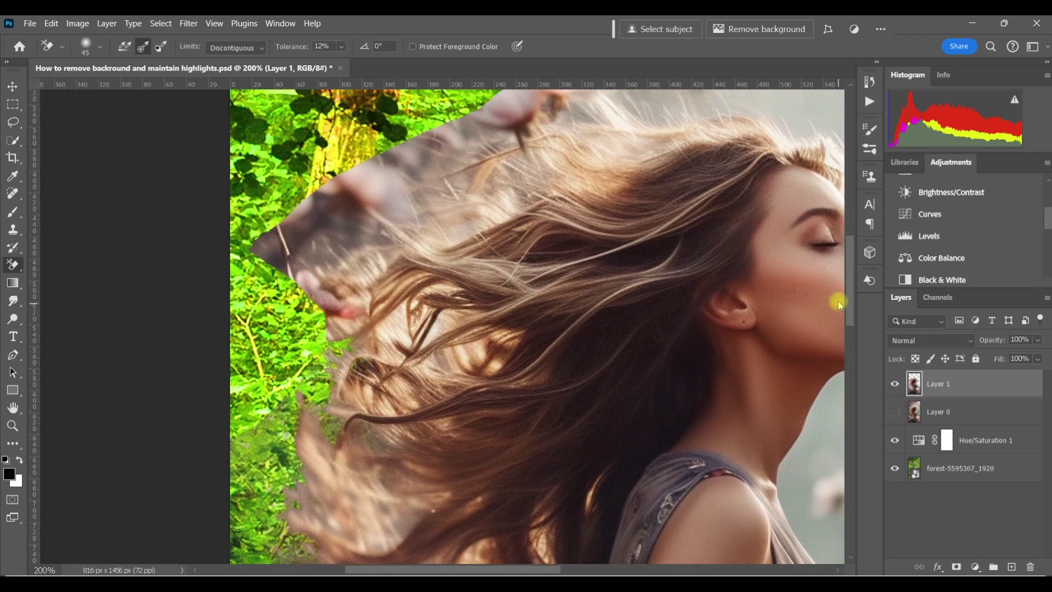
- Erase the haze behind the upper-left hair with a 150 eraser brush
scroll(840, 304, up, 1)
key(bracketright)
key(bracketright)
key(bracketright)
key(bracketright)
key(bracketright)
key(bracketright)
key(bracketright)
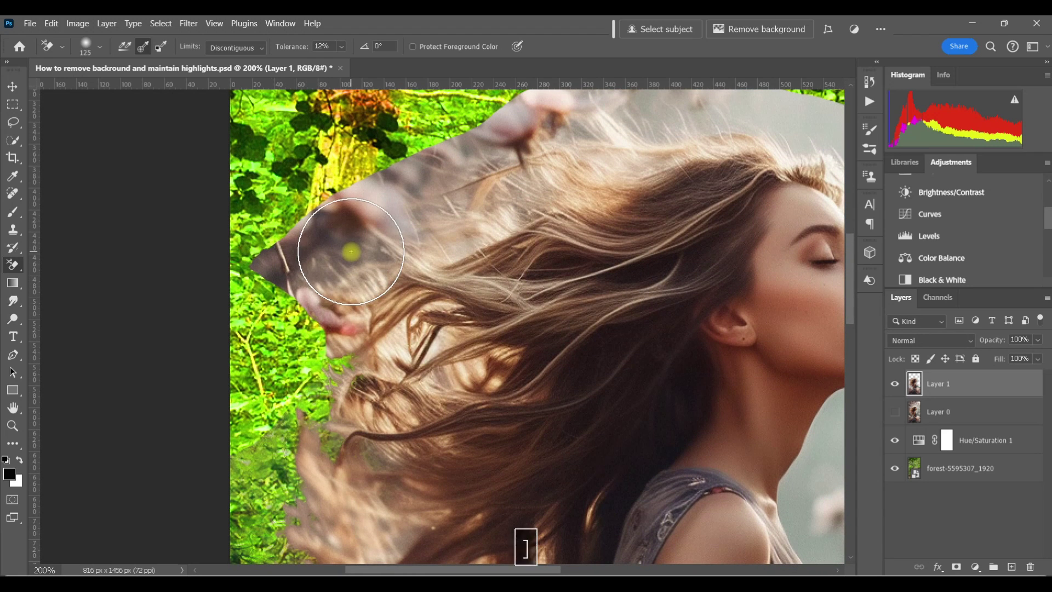
key(bracketright)
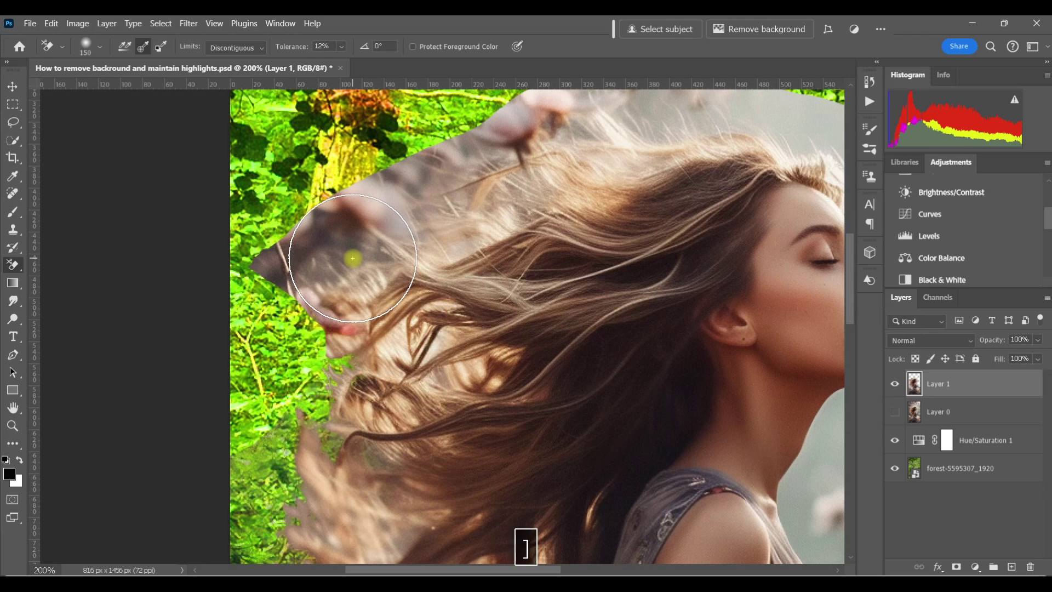
click(353, 258)
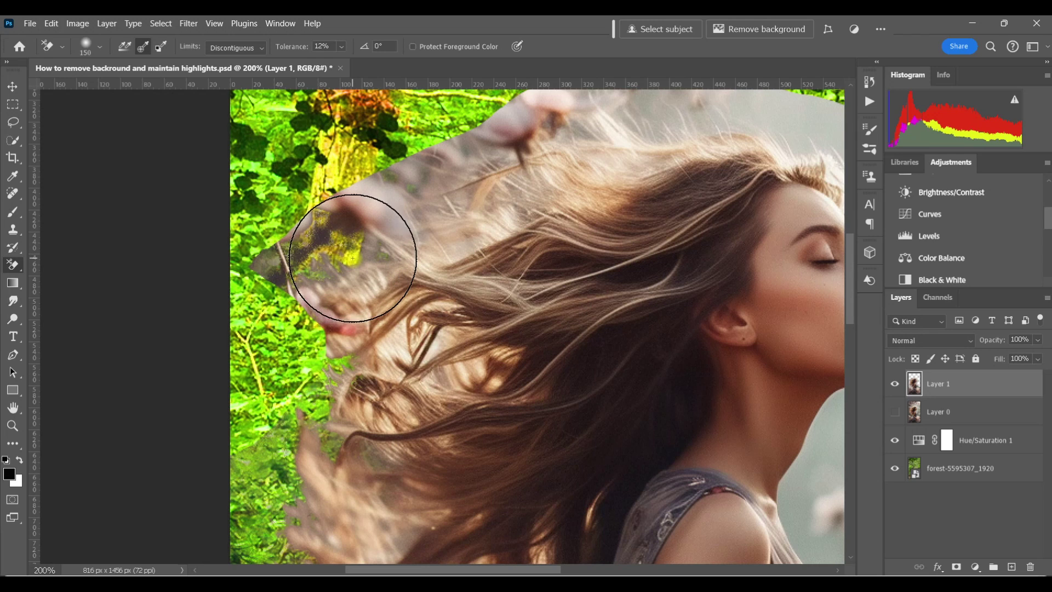
drag(352, 258, 368, 256)
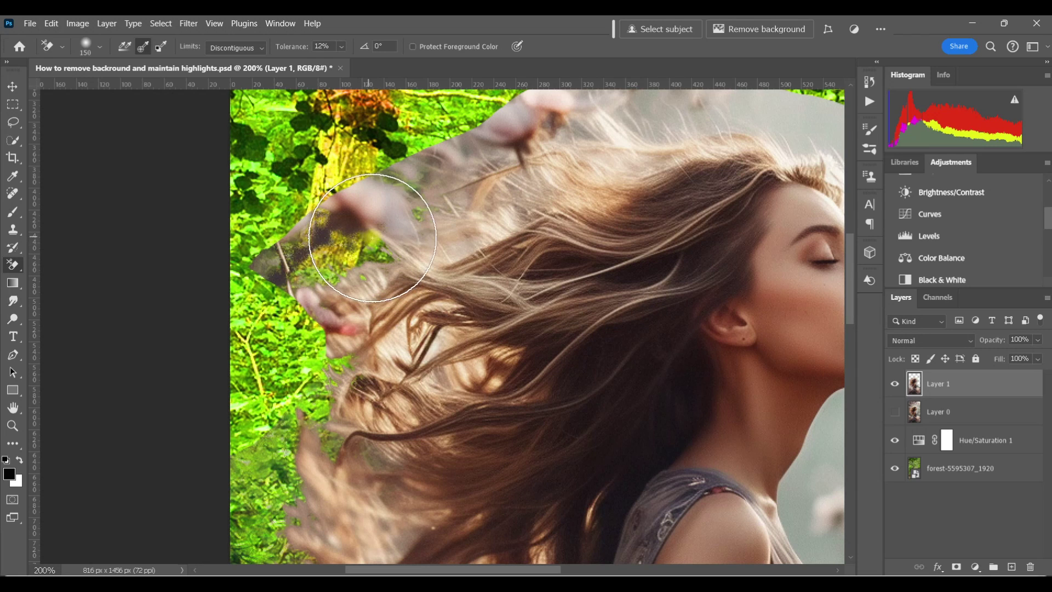
mouse_move(373, 238)
mouse_down()
mouse_move(346, 224)
mouse_move(347, 207)
mouse_move(288, 245)
mouse_move(270, 272)
mouse_move(283, 286)
mouse_move(268, 265)
mouse_move(298, 227)
mouse_move(372, 187)
mouse_move(386, 217)
mouse_move(343, 202)
mouse_up()
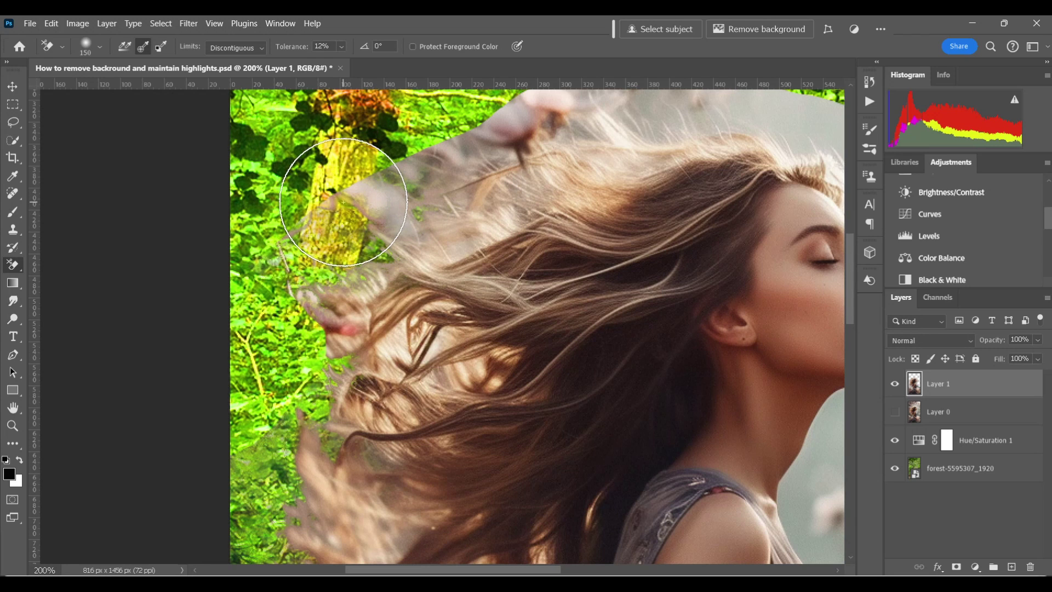
- Erase the grey haze in the upper hair with a 90 brush, undoing one stroke
key(bracketleft)
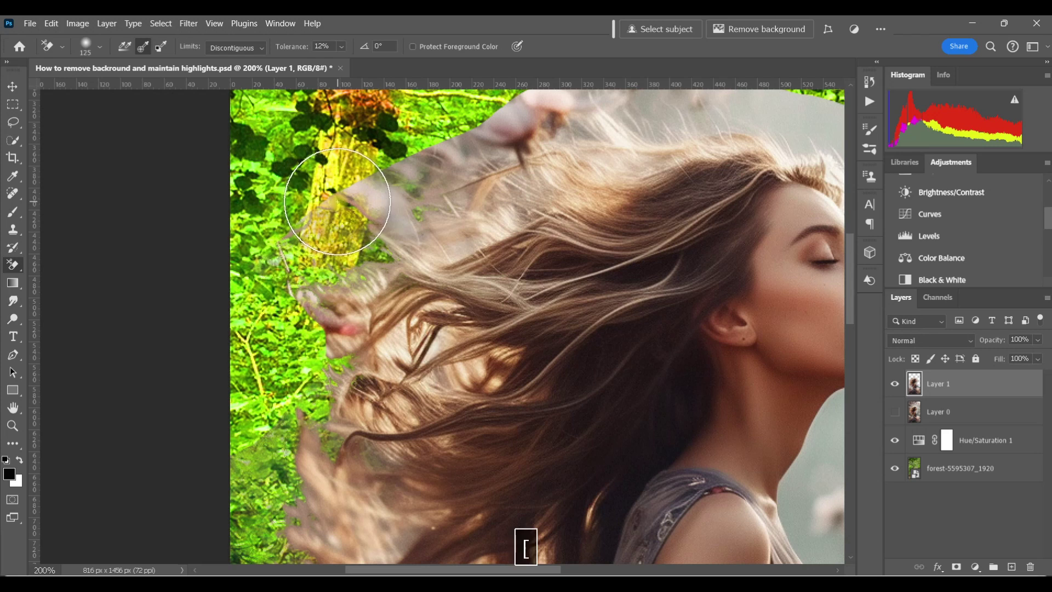
drag(336, 204, 429, 192)
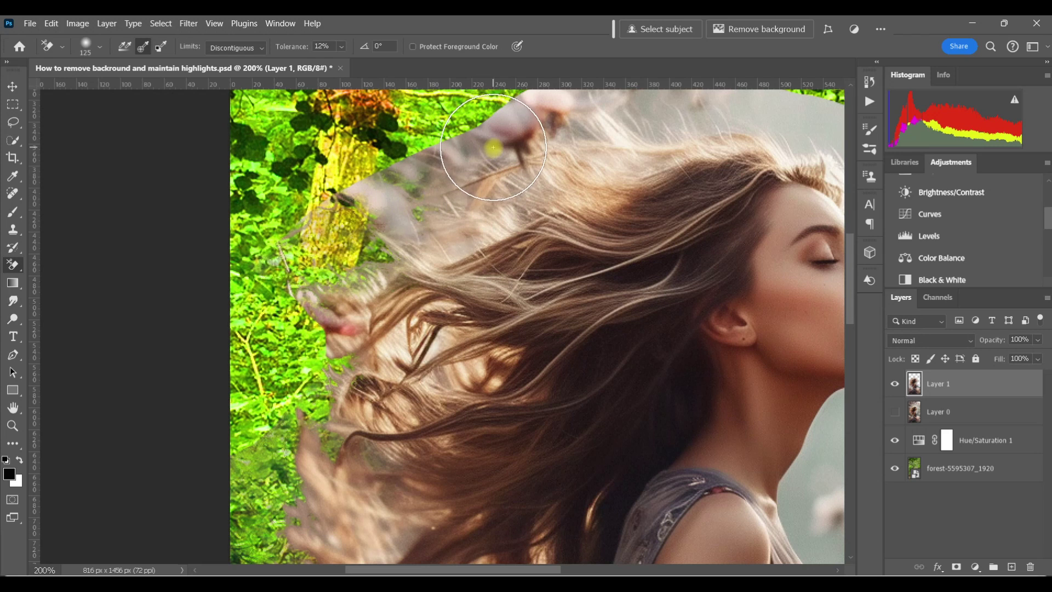
key(ctrl+z)
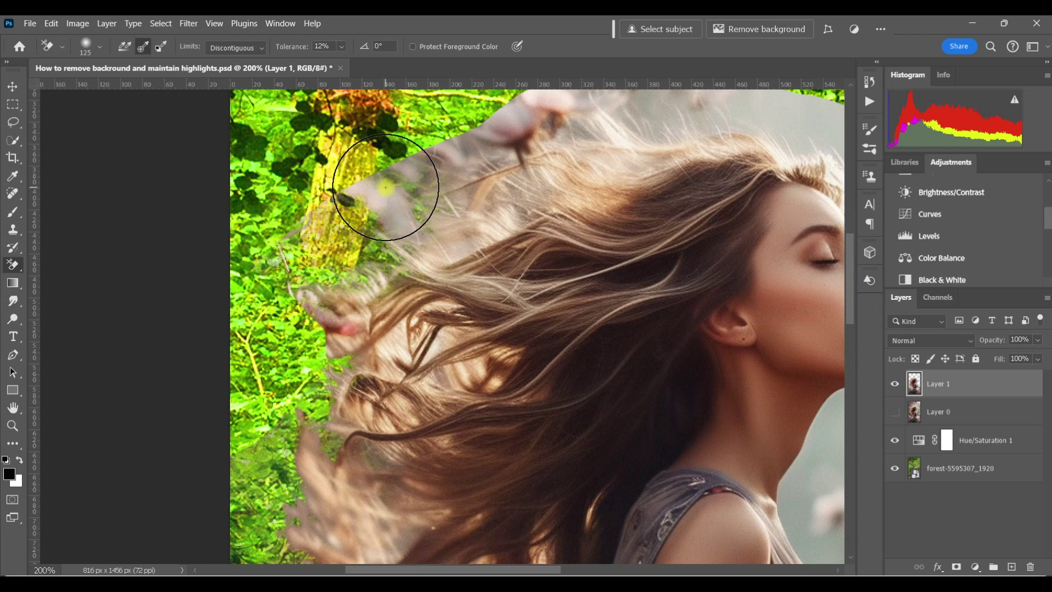
key(bracketleft)
key(bracketleft)
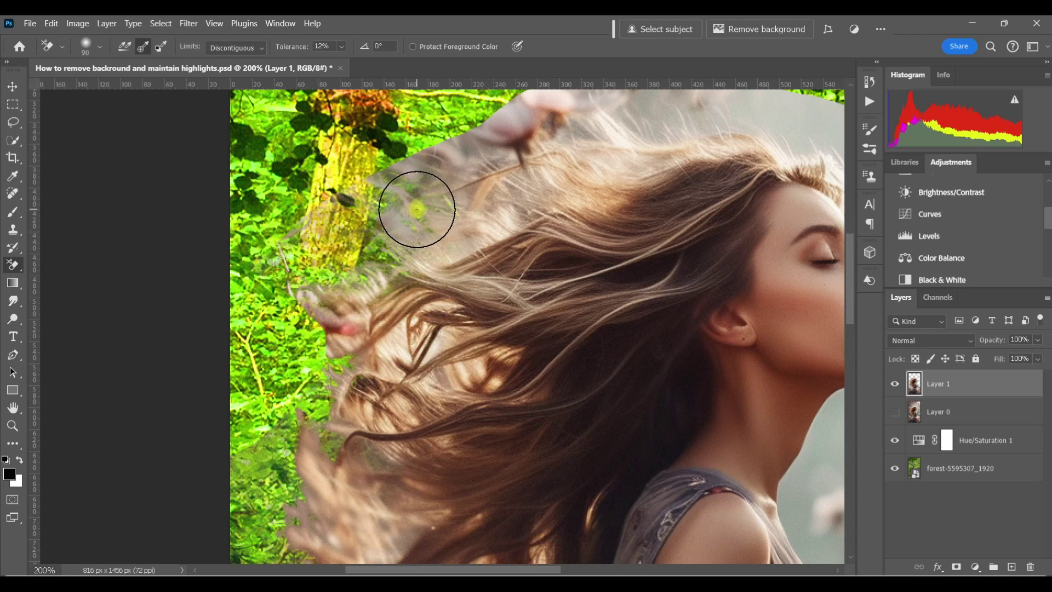
mouse_move(417, 208)
mouse_down()
mouse_move(411, 174)
mouse_move(441, 206)
mouse_move(429, 168)
mouse_move(434, 176)
mouse_move(496, 132)
mouse_move(451, 152)
mouse_move(504, 121)
mouse_move(387, 183)
mouse_move(511, 134)
mouse_up()
key(bracketleft)
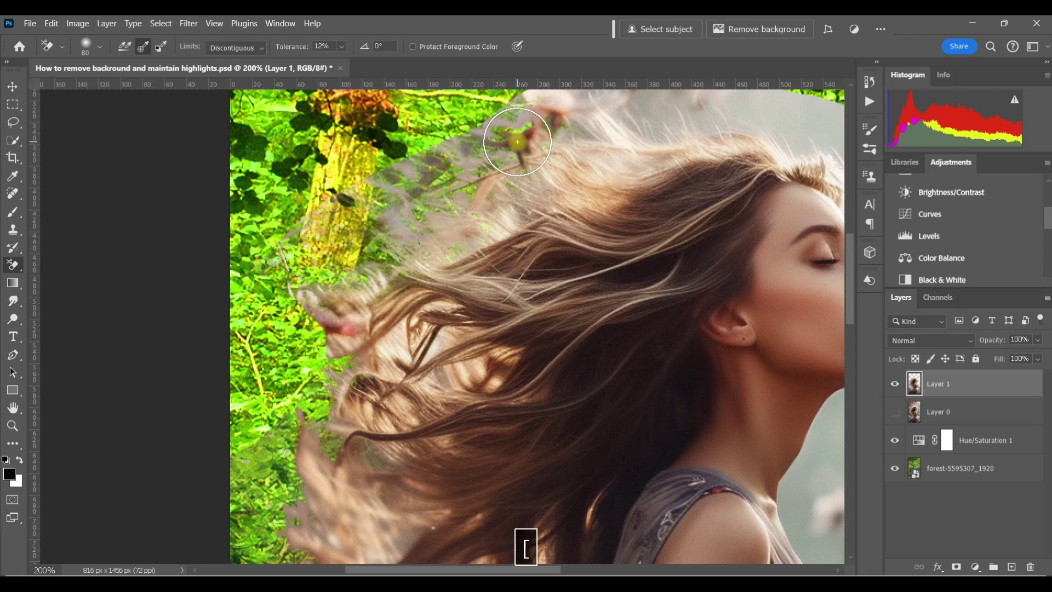
key(bracketright)
key(bracketright)
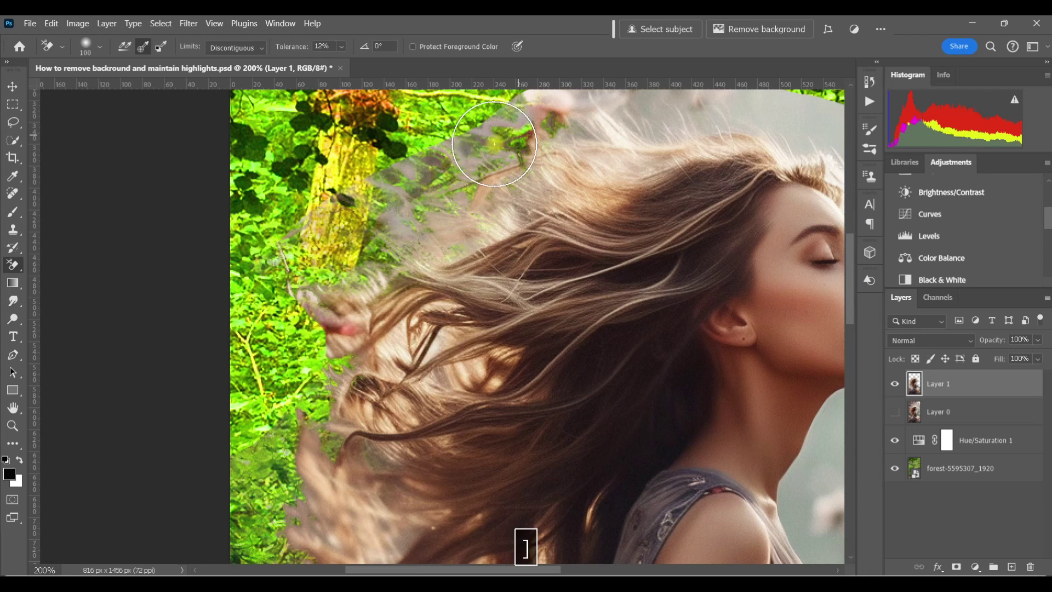
click(340, 47)
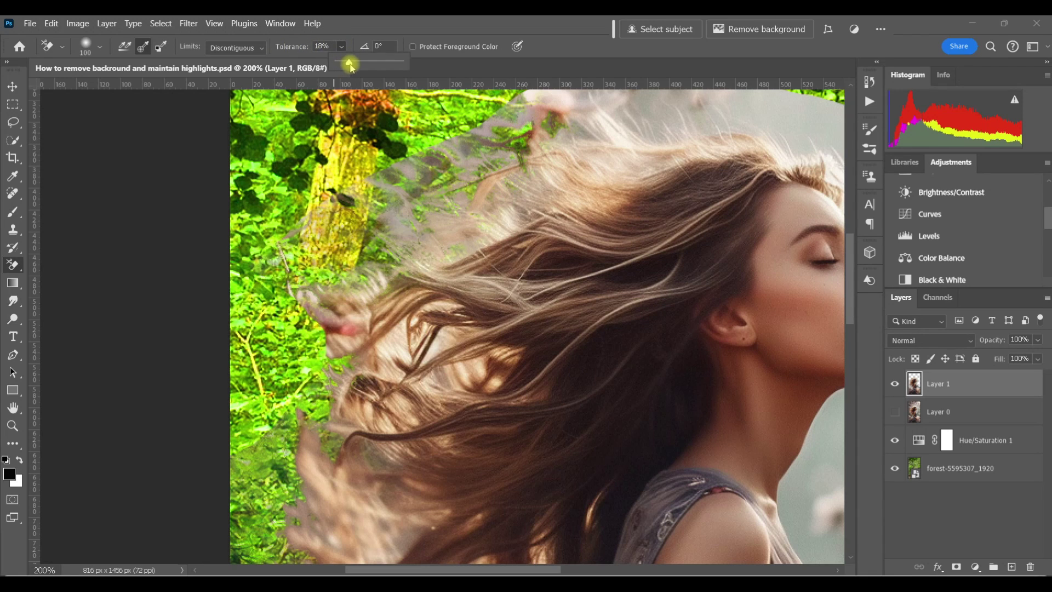
key(bracketright)
key(bracketright)
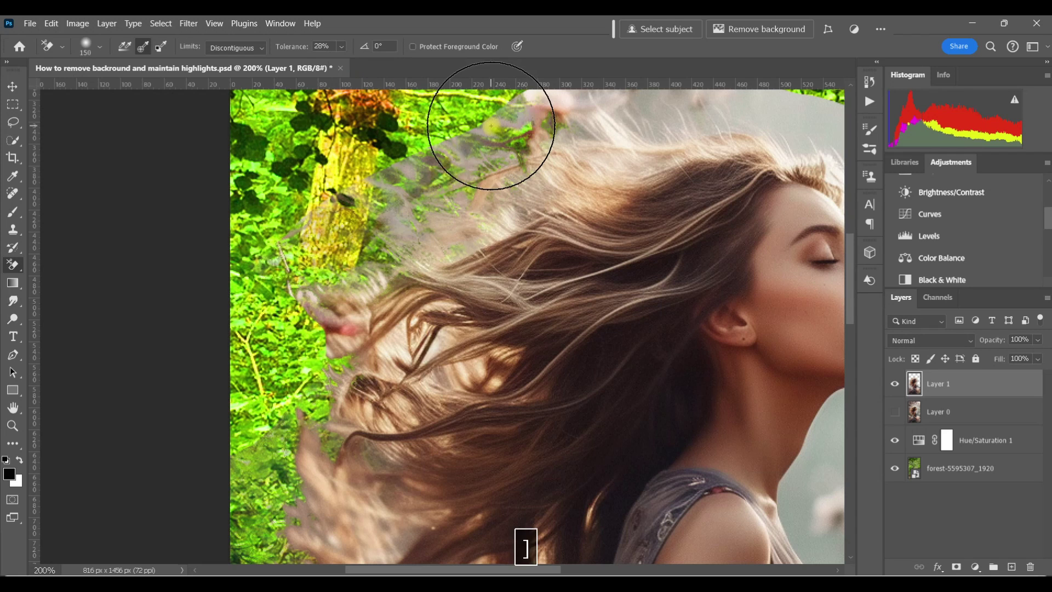
mouse_move(489, 128)
mouse_down()
mouse_move(479, 146)
mouse_move(384, 172)
mouse_up()
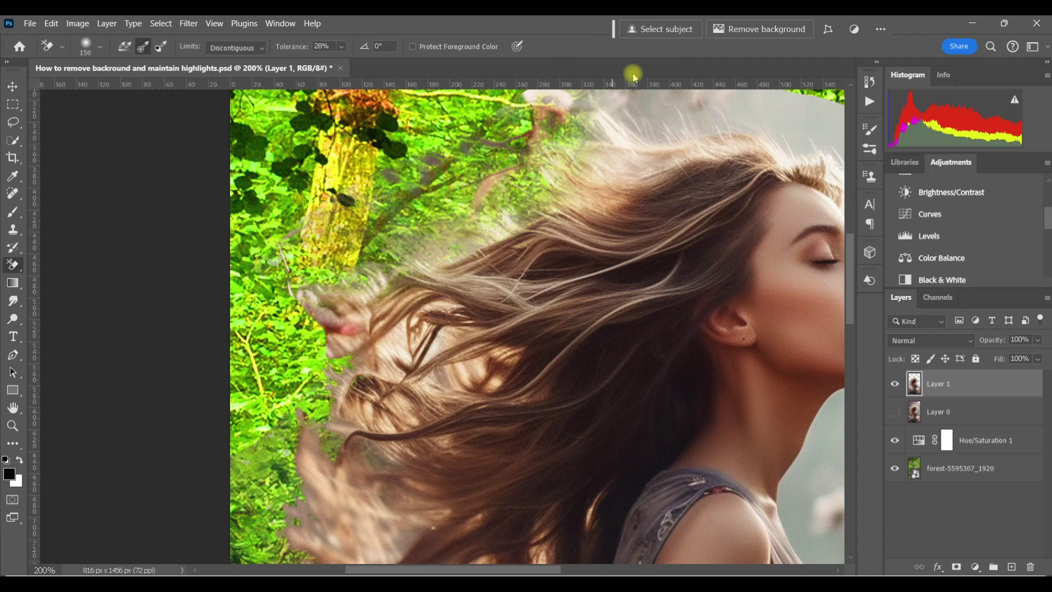
key(ctrl+z)
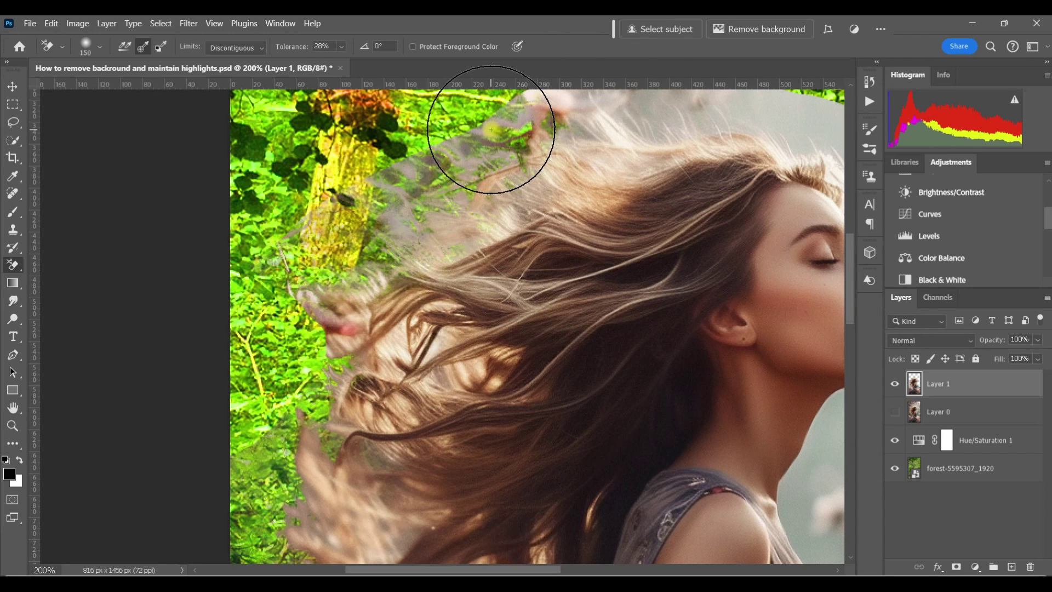
key(bracketleft)
key(bracketleft)
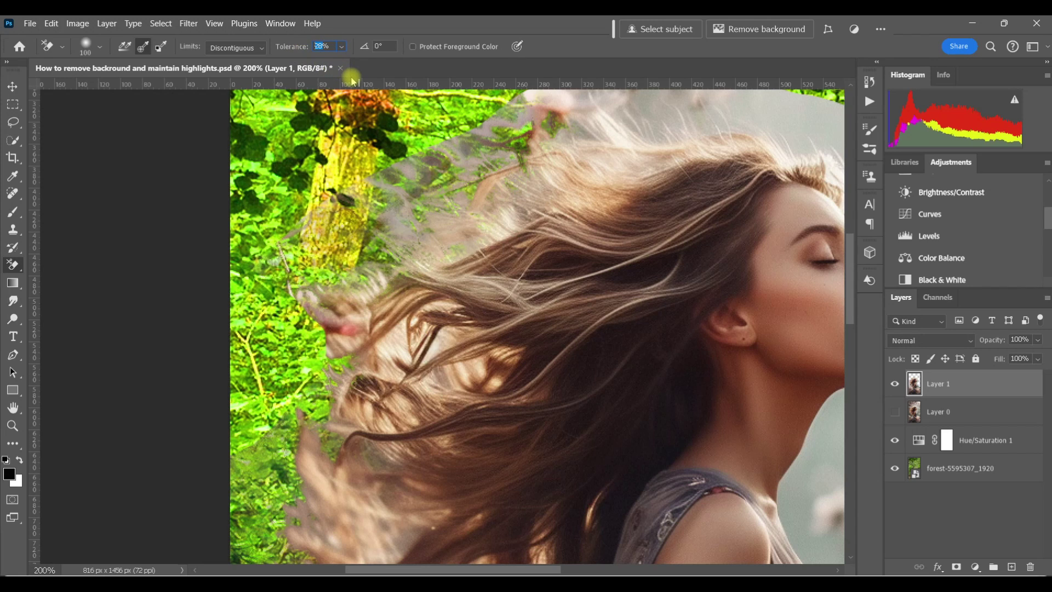
text(12)
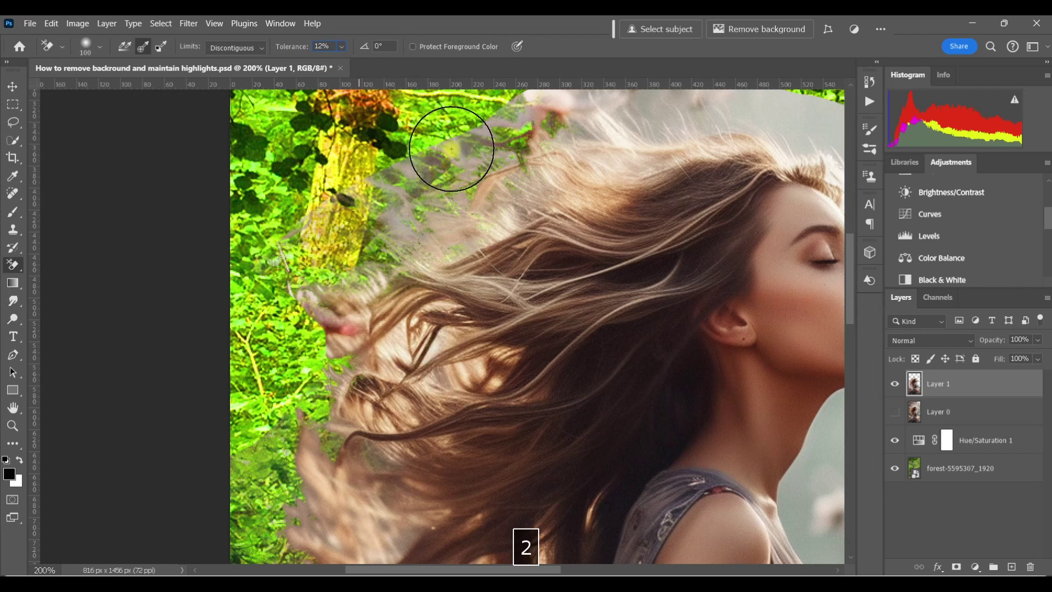
mouse_move(465, 142)
mouse_down()
mouse_move(382, 183)
mouse_move(414, 159)
mouse_move(400, 159)
mouse_move(425, 163)
mouse_up()
key(ctrl+z)
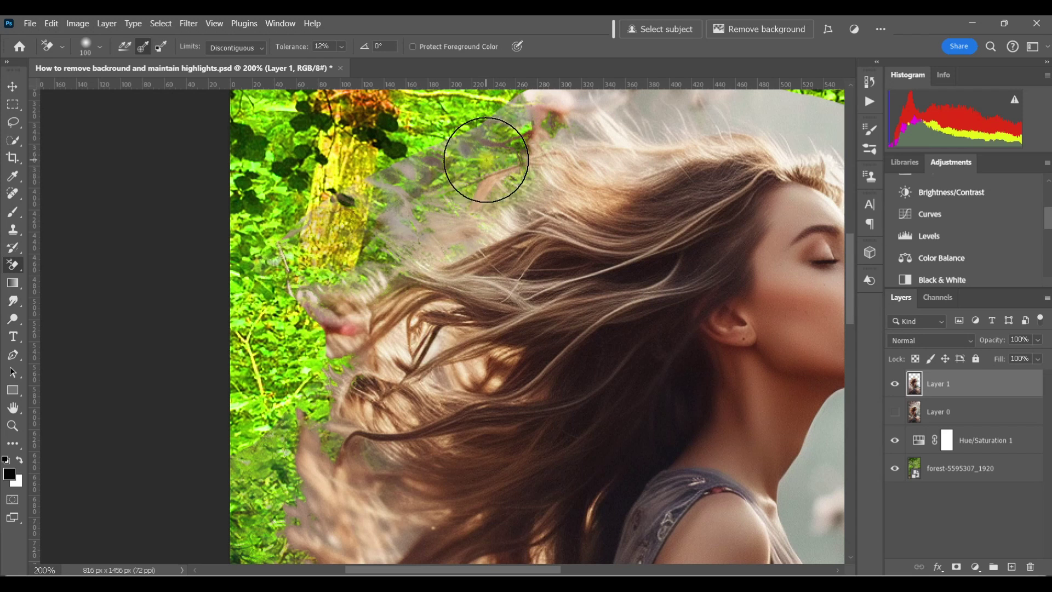
key(ctrl+z)
key(0)
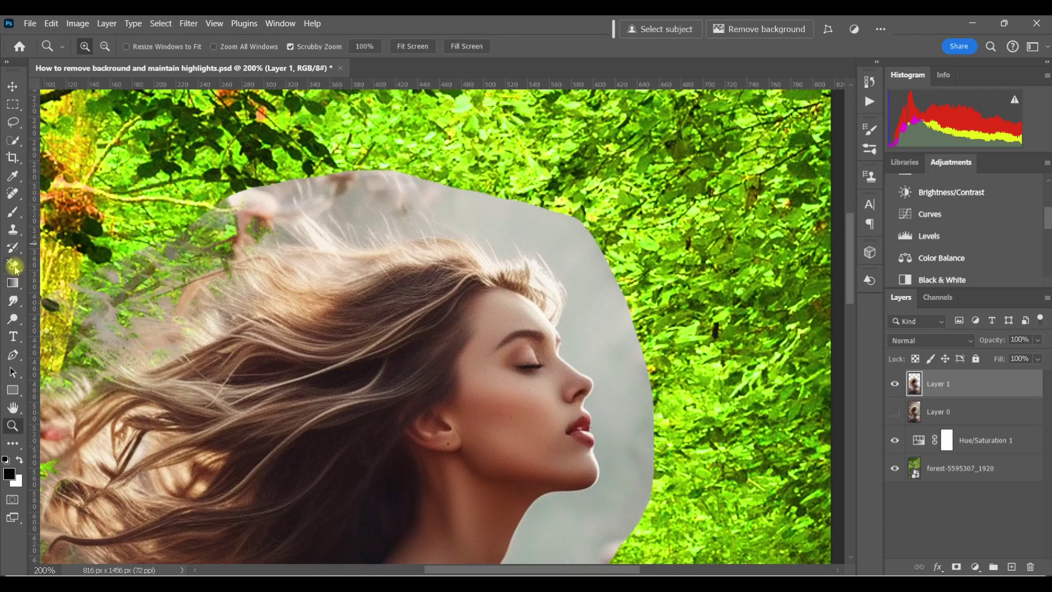
- Erase the grey fringe above and among the top hair strands with a 90 px Background Eraser
click(13, 265)
mouse_move(504, 242)
mouse_down()
mouse_move(633, 181)
mouse_move(625, 257)
mouse_up()
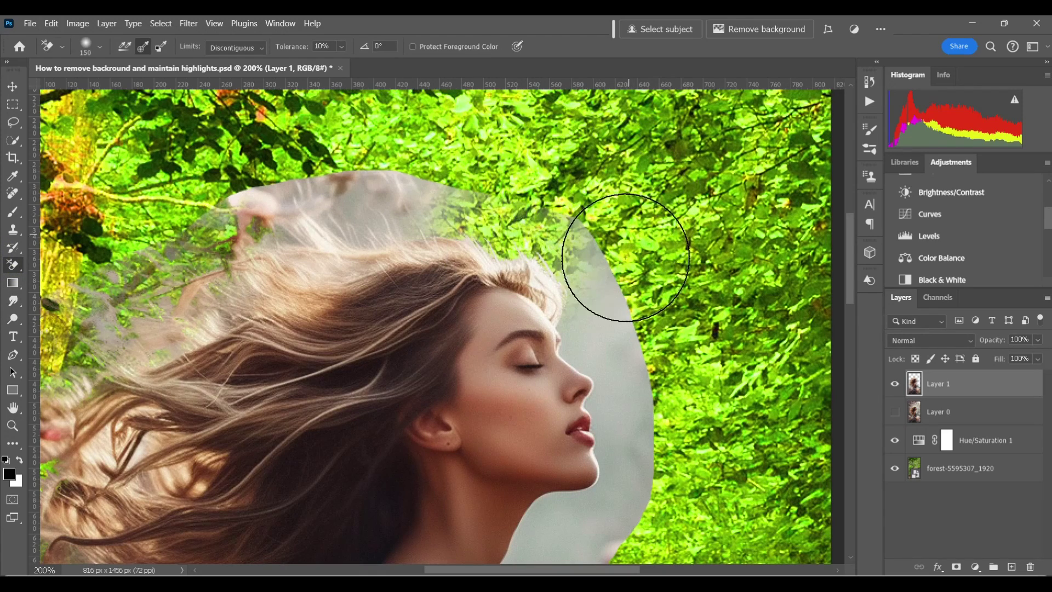
scroll(378, 181, up, 1)
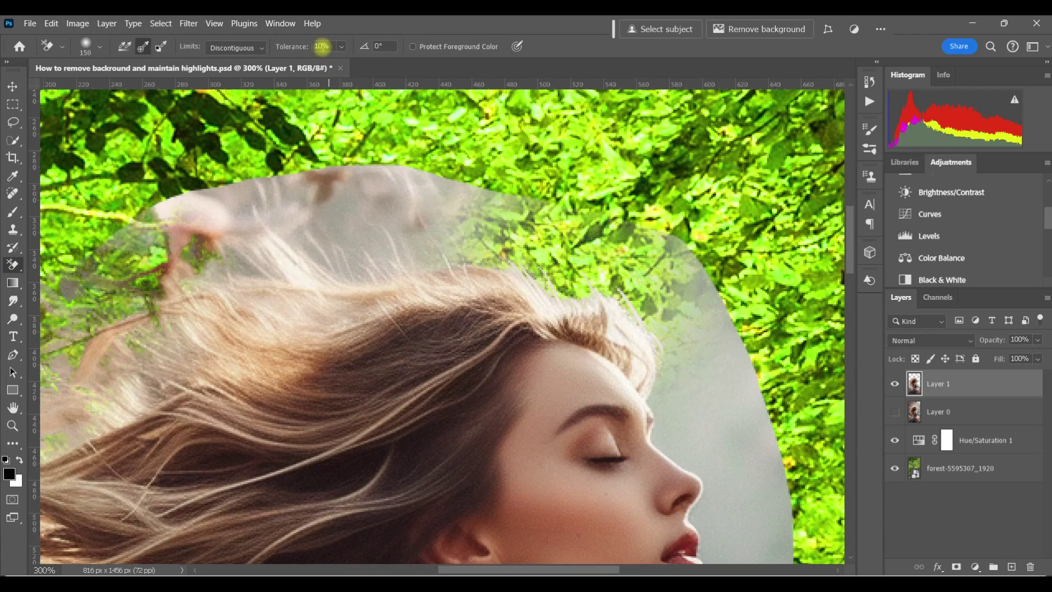
text(5)
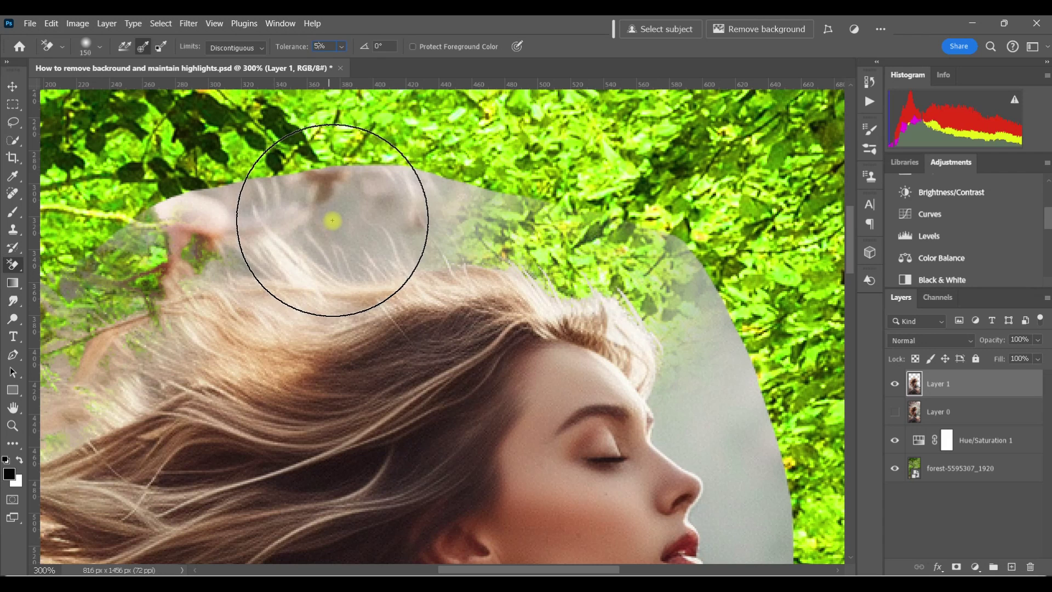
key(bracketleft)
key(bracketleft)
key(bracketleft)
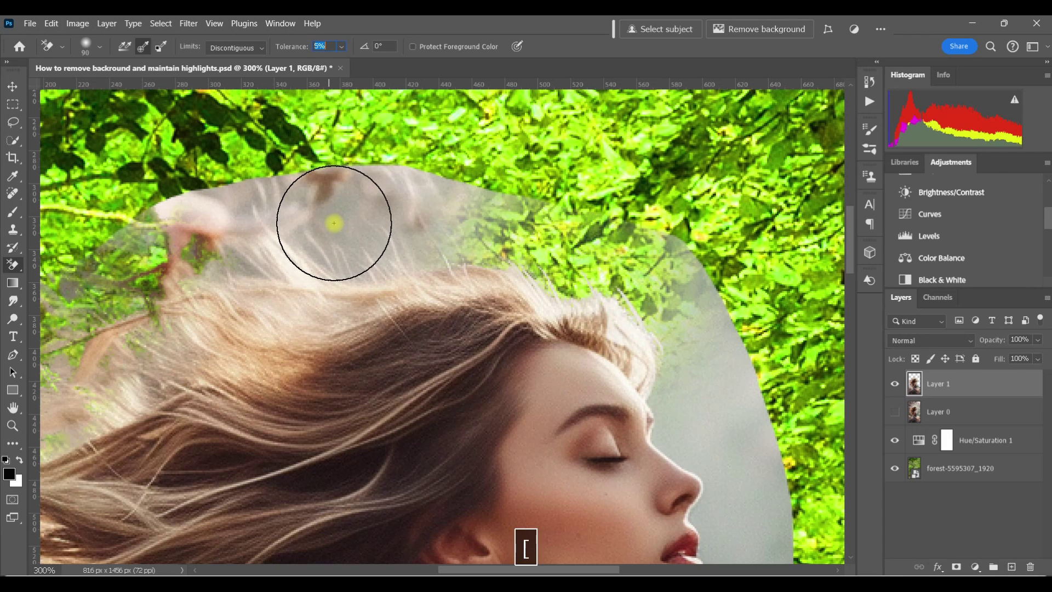
mouse_move(333, 222)
mouse_down()
mouse_move(388, 253)
mouse_move(371, 256)
mouse_move(393, 223)
mouse_move(386, 209)
mouse_move(388, 252)
mouse_up()
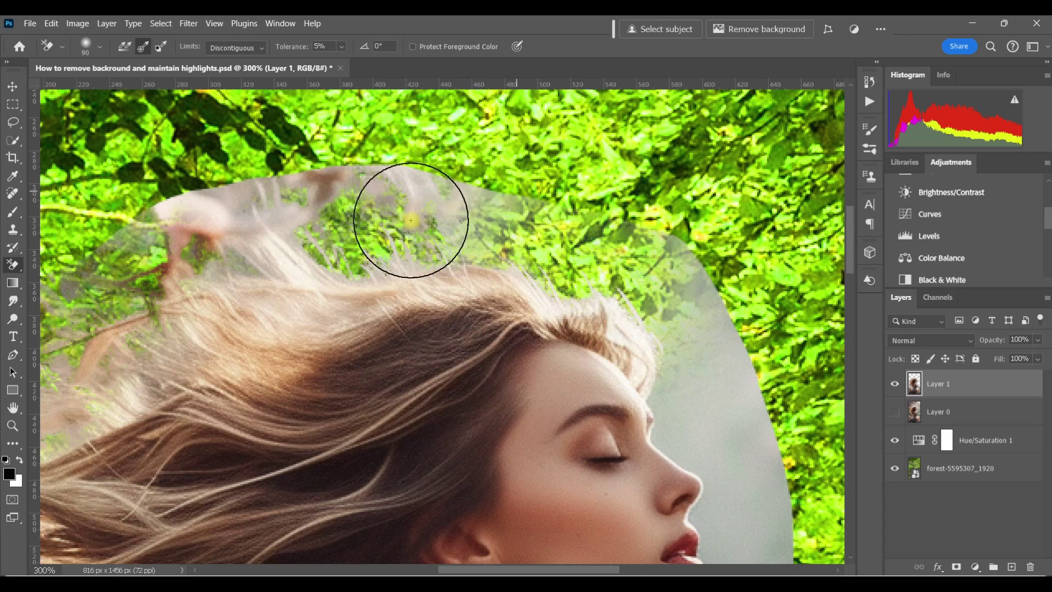
mouse_move(344, 261)
mouse_down()
mouse_move(295, 215)
mouse_move(258, 236)
mouse_up()
- Raise the eraser tolerance to 100% and erase the white blob above the hair
click(340, 48)
drag(341, 49, 363, 62)
mouse_move(179, 237)
mouse_down()
mouse_move(164, 257)
mouse_move(212, 206)
mouse_move(175, 199)
mouse_move(208, 213)
mouse_move(119, 247)
mouse_move(350, 175)
mouse_move(432, 184)
mouse_up()
key(ctrl+z)
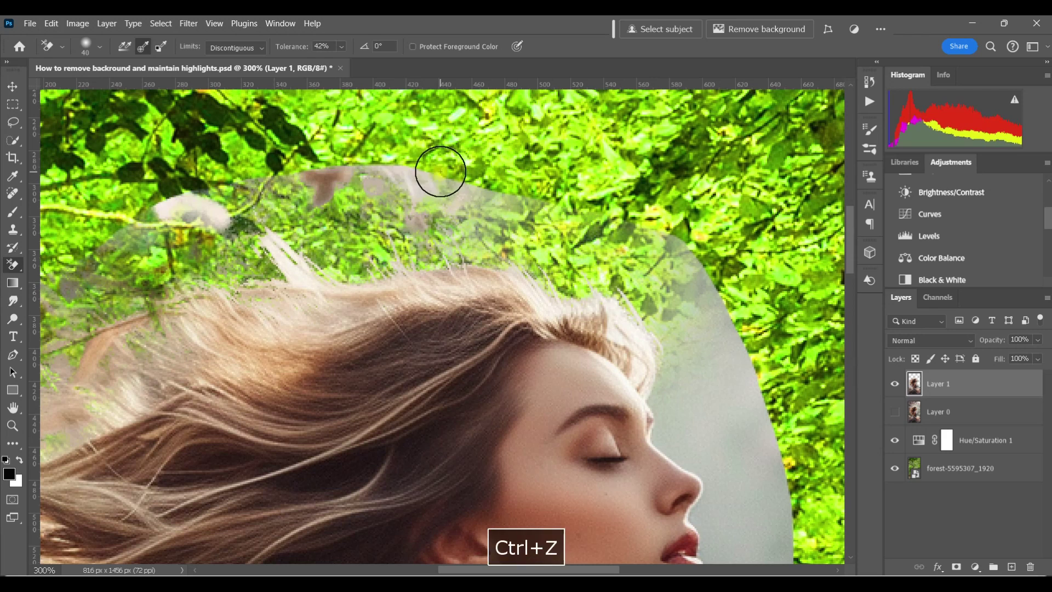
click(341, 46)
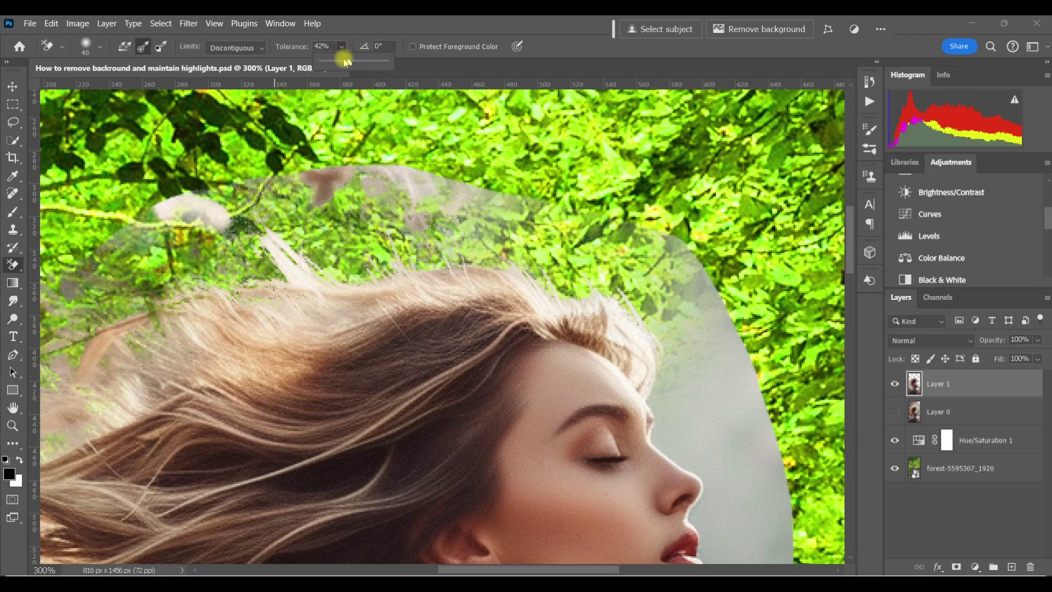
drag(347, 63, 513, 35)
mouse_move(179, 200)
mouse_down()
mouse_move(229, 163)
mouse_move(310, 155)
mouse_move(314, 189)
mouse_move(347, 148)
mouse_move(369, 159)
mouse_up()
- Erase the grey around the neck and arm, resizing the eraser from 90 to 45 px
scroll(370, 159, down, 3)
key(1)
key(2)
key(bracketright)
key(bracketright)
key(bracketright)
key(bracketright)
key(bracketright)
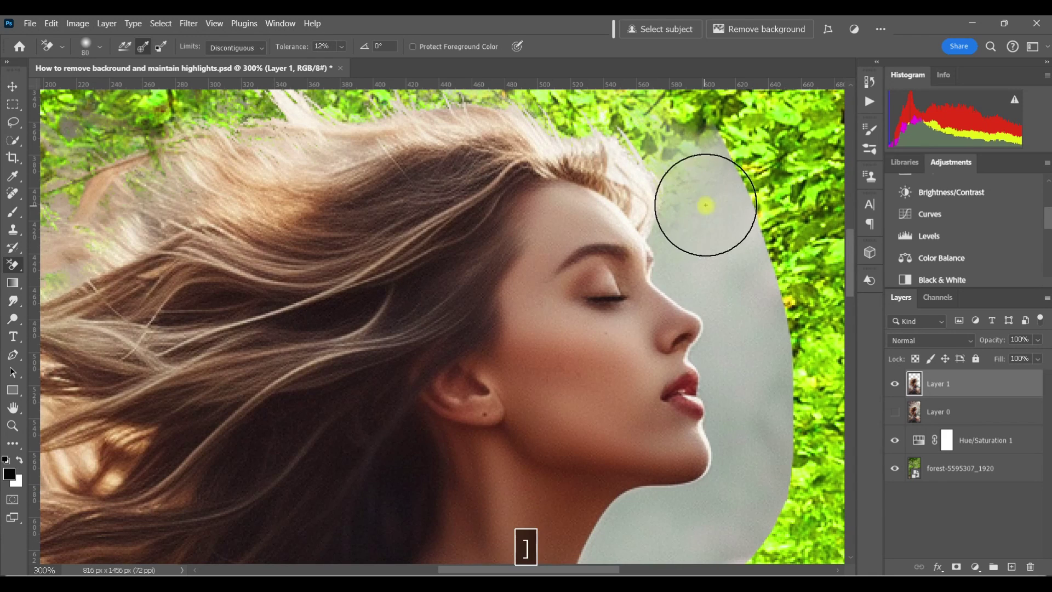
drag(705, 202, 726, 254)
scroll(726, 254, down, 7)
key(1)
key(0)
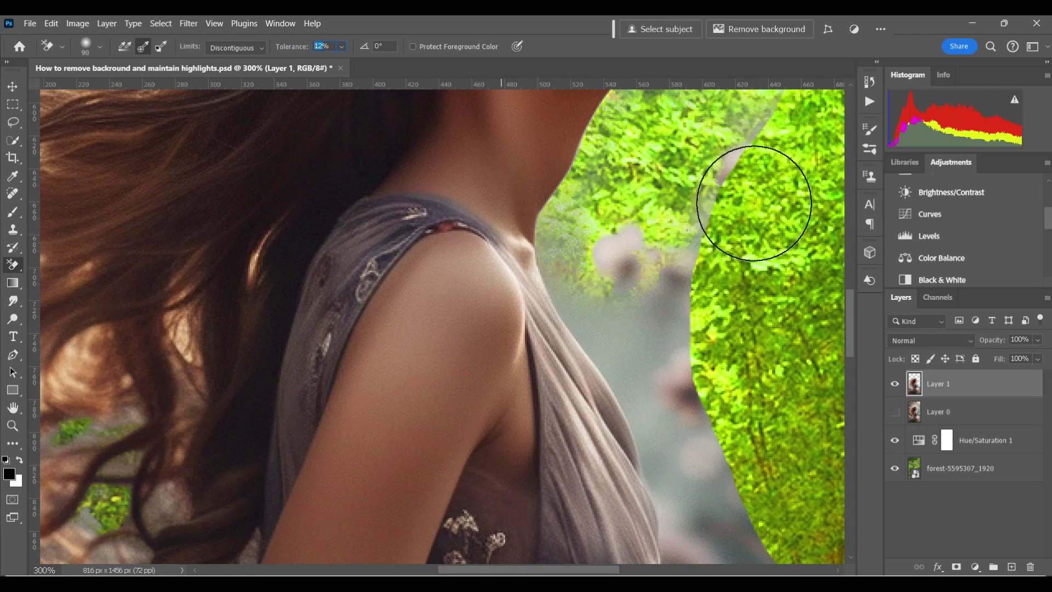
key(bracketleft)
key(bracketleft)
key(bracketleft)
key(bracketleft)
key(bracketleft)
key(bracketleft)
key(bracketleft)
key(bracketleft)
mouse_move(576, 261)
mouse_down()
mouse_move(720, 453)
mouse_move(596, 329)
mouse_move(665, 465)
mouse_move(670, 559)
mouse_up()
- Erase the grey beside the dress with a 10 px eraser, then zoom in on the left hair
key(0)
drag(608, 252, 733, 536)
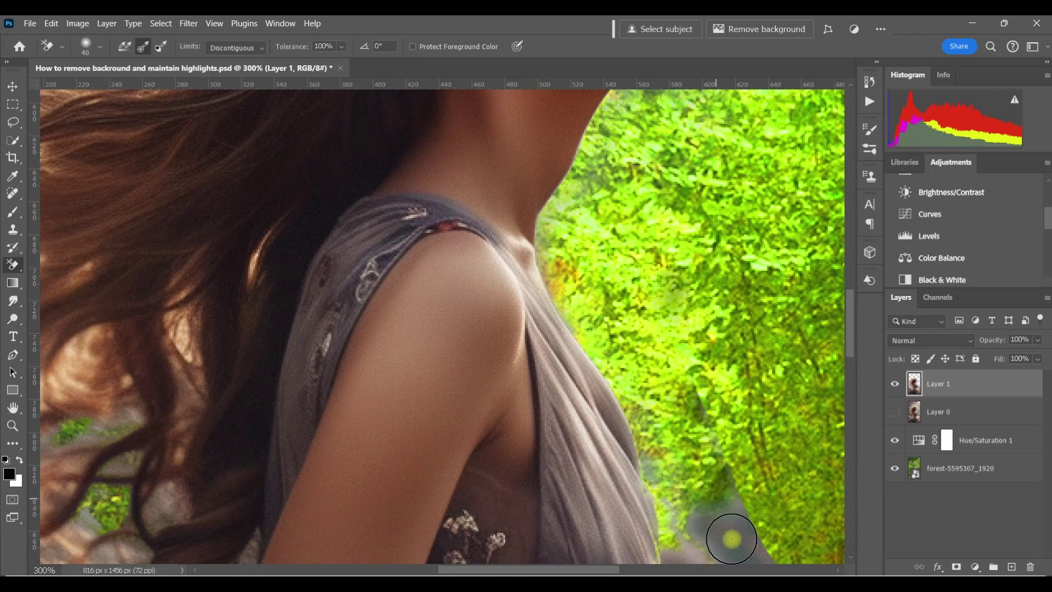
scroll(733, 536, down, 5)
key(bracketleft)
mouse_move(666, 226)
mouse_down()
mouse_move(820, 441)
mouse_move(699, 343)
mouse_up()
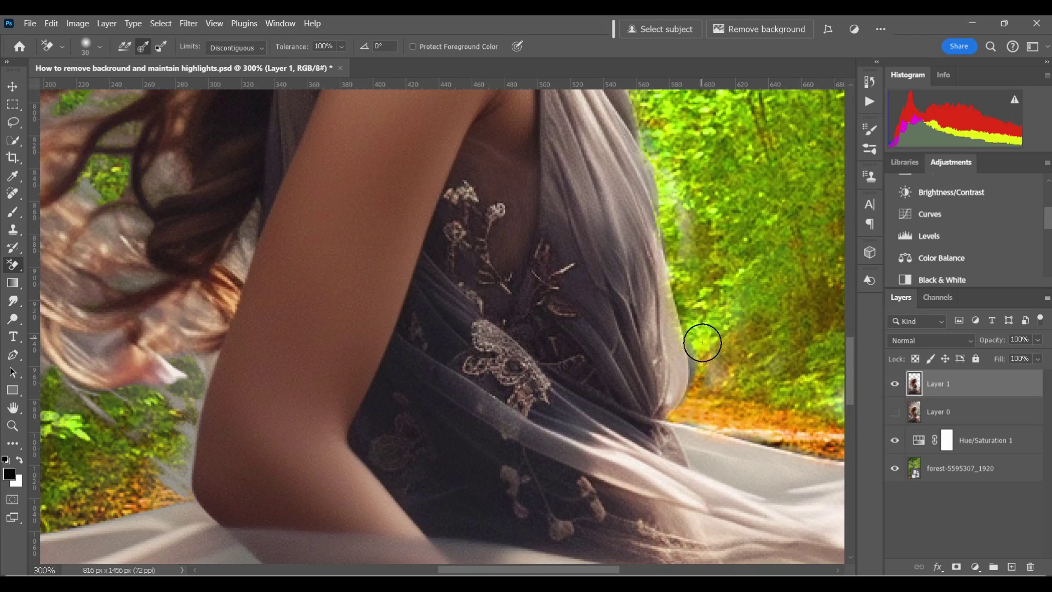
key(z)
key(ctrl+0)
click(421, 258)
key(e)
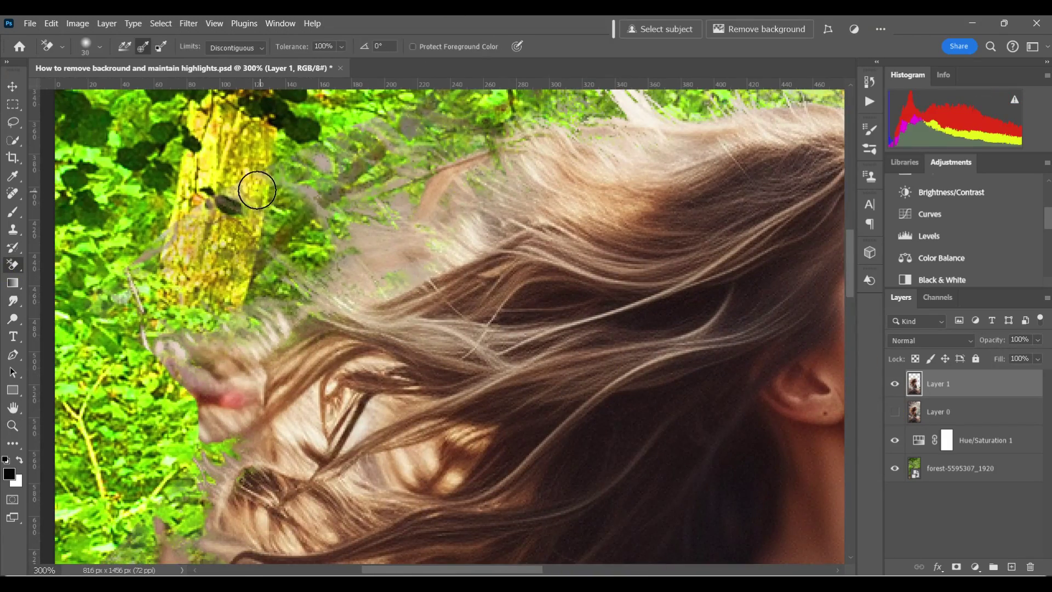
key(ctrl+z)
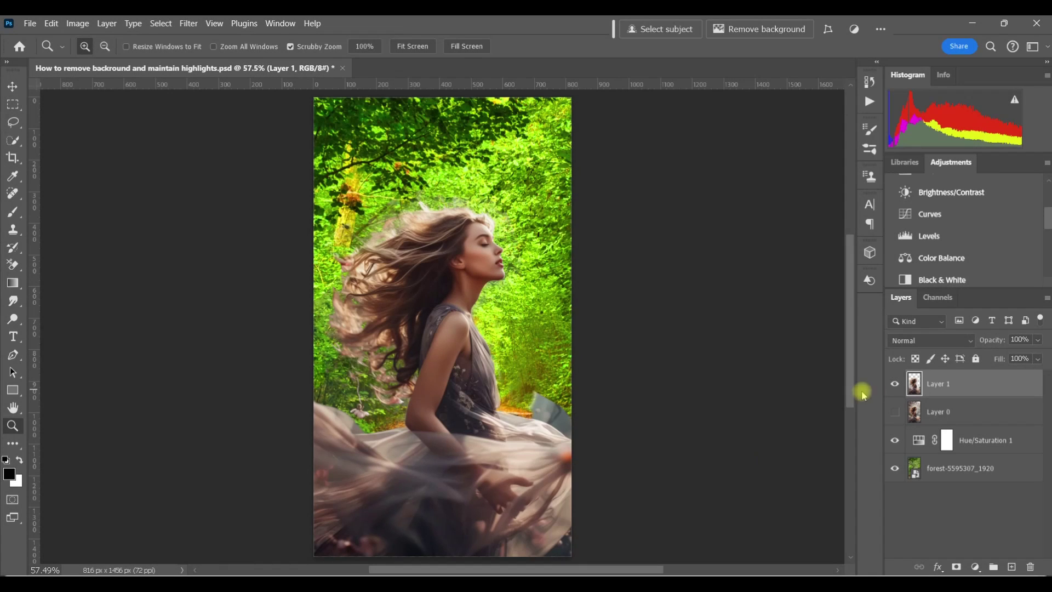
- Compare Layer 0 on its own, hide it, and delete the Hue/Saturation 1 adjustment layer
alt+click(894, 413)
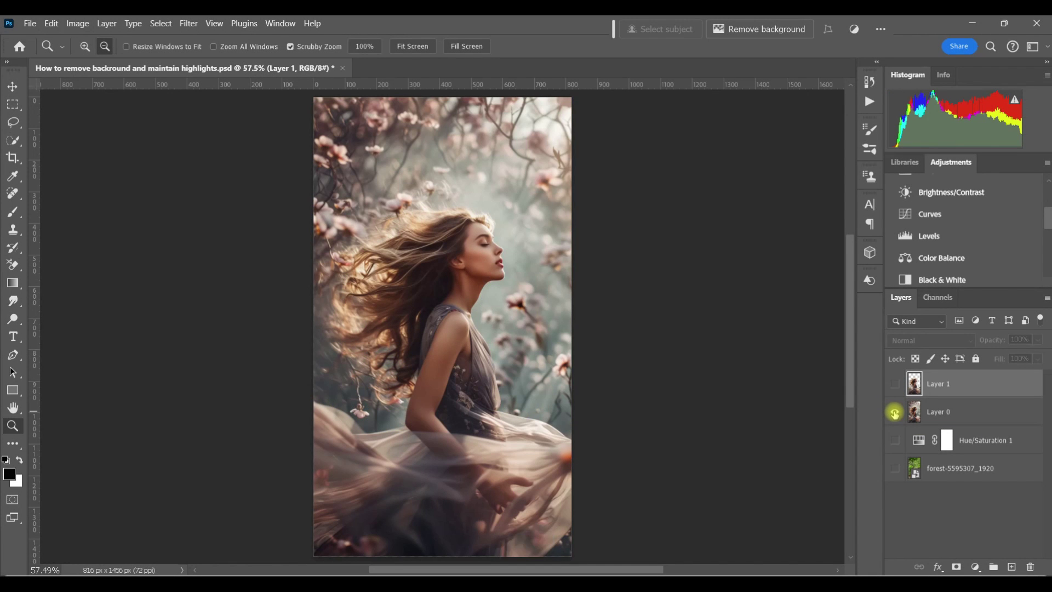
alt+click(894, 413)
click(894, 413)
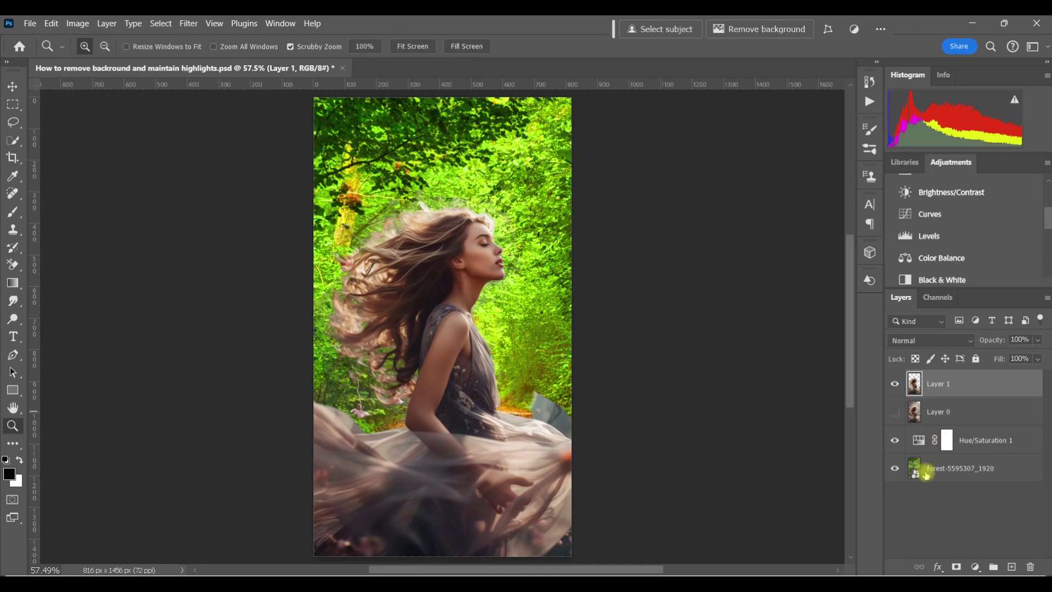
drag(919, 443, 1032, 567)
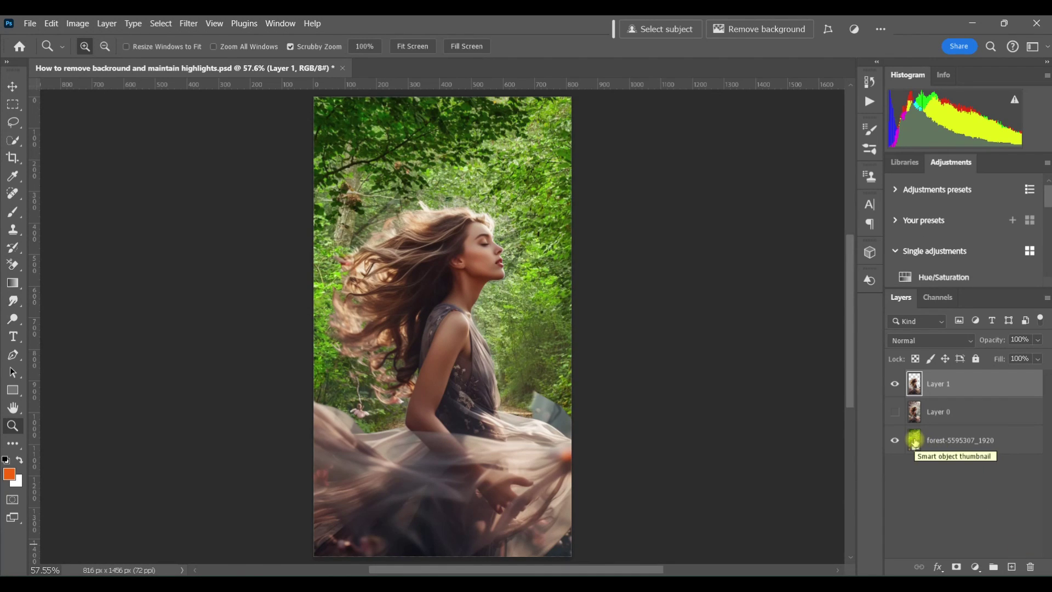
- Apply a 7.8-pixel Gaussian Blur to the forest-5595307_1920 layer and zoom in on the hair edges
click(914, 442)
click(190, 24)
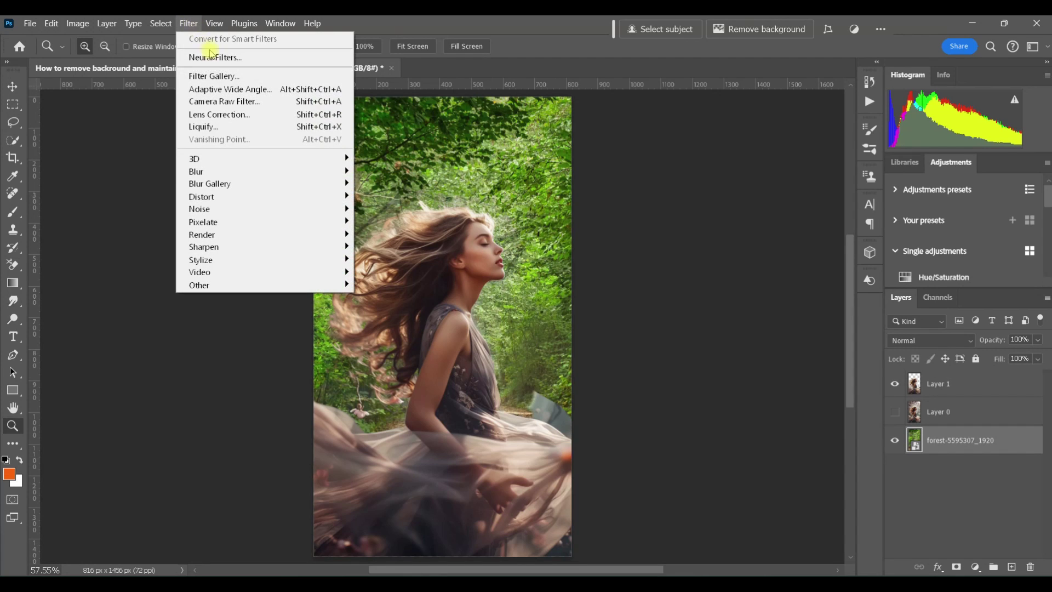
mouse_move(244, 176)
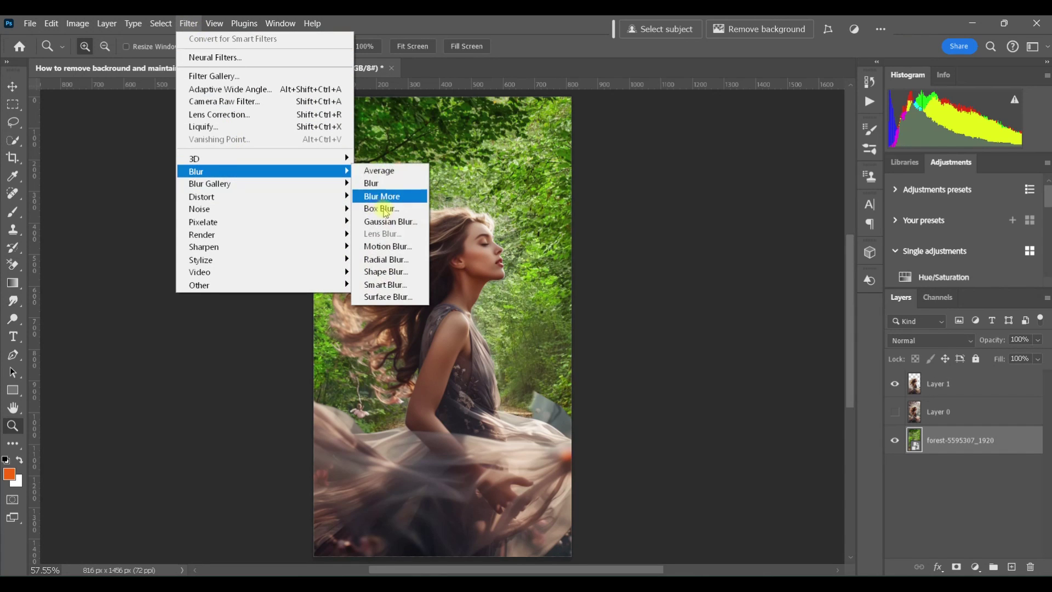
click(387, 222)
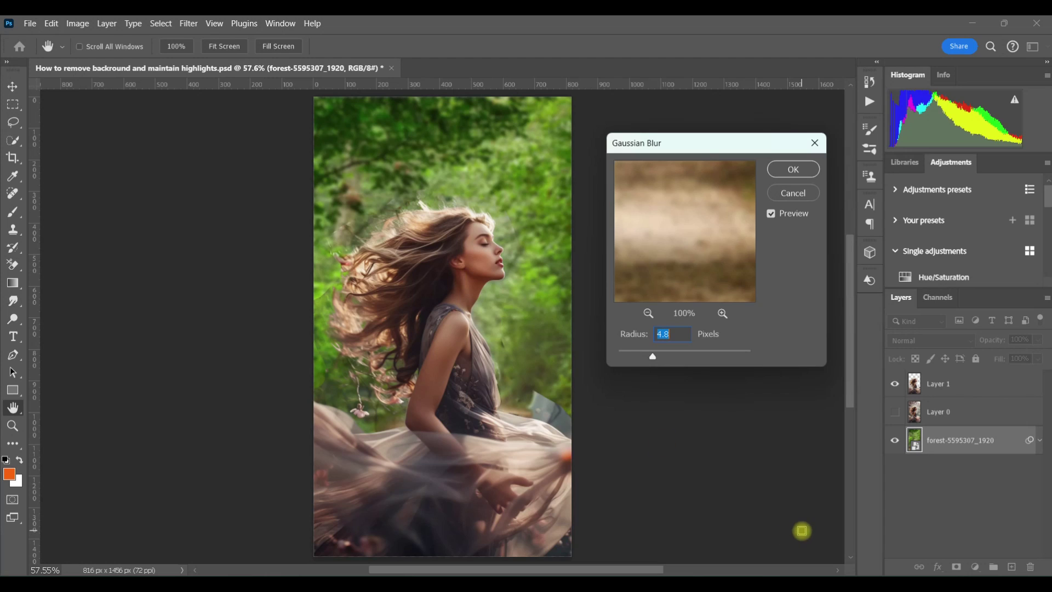
drag(652, 356, 663, 357)
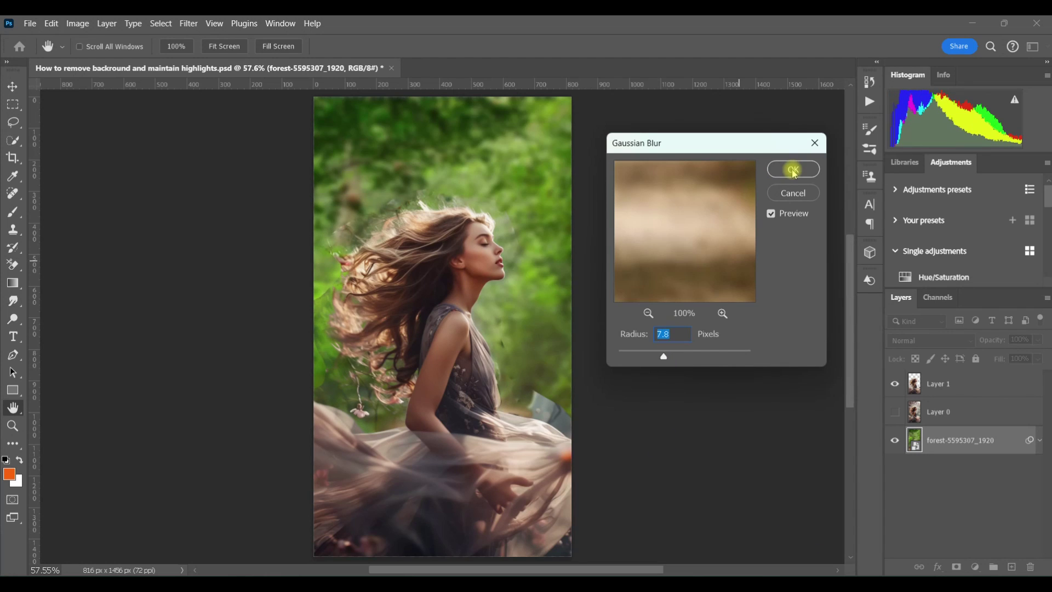
click(794, 169)
key(z)
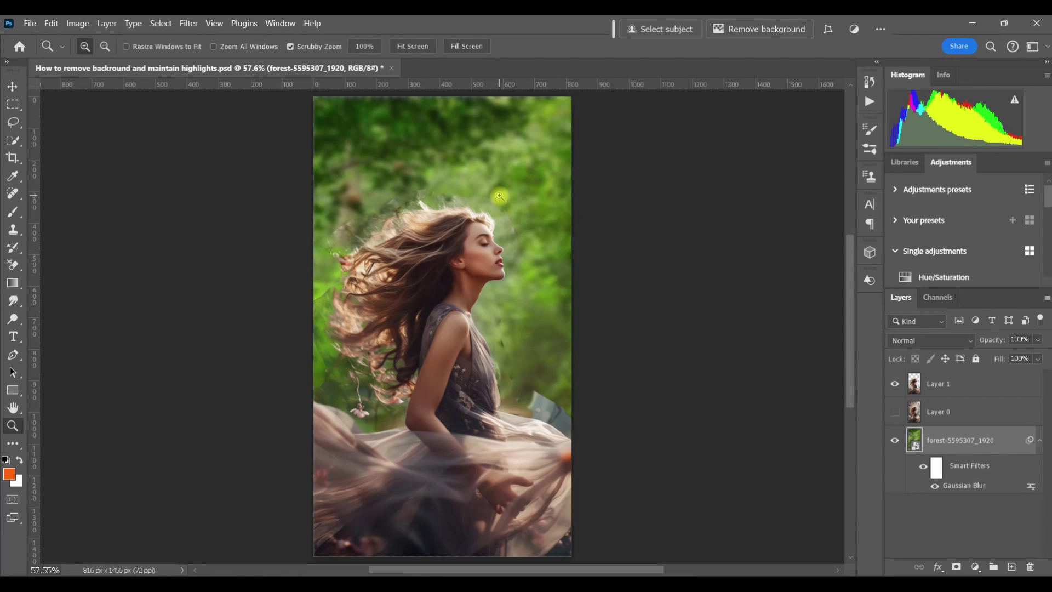
click(500, 196)
- Add a layer mask to Layer 1 and paint black over the leftover background with a smaller brush
drag(535, 569, 514, 569)
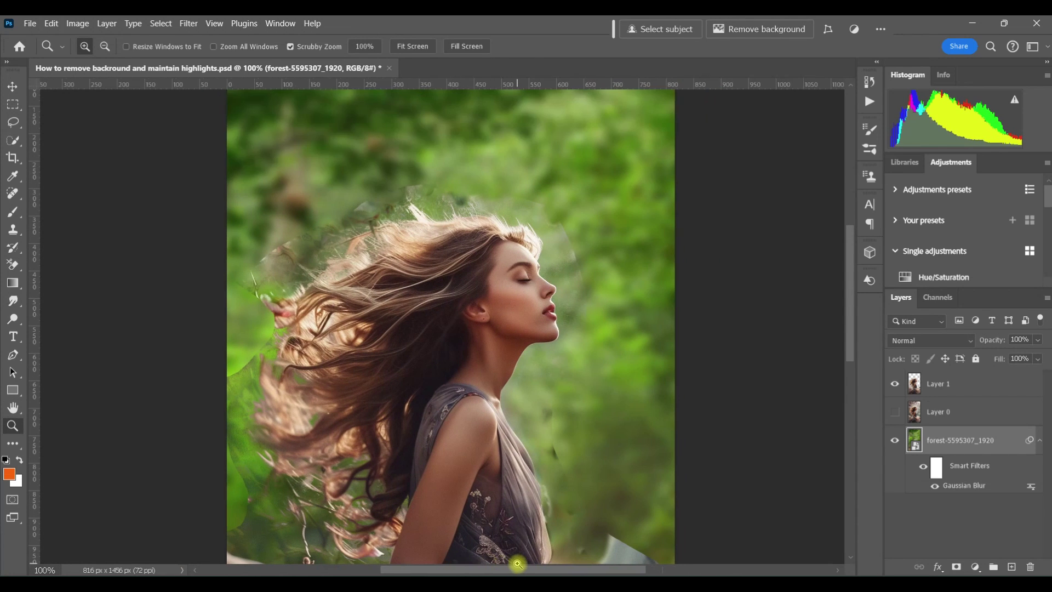
click(914, 384)
click(955, 566)
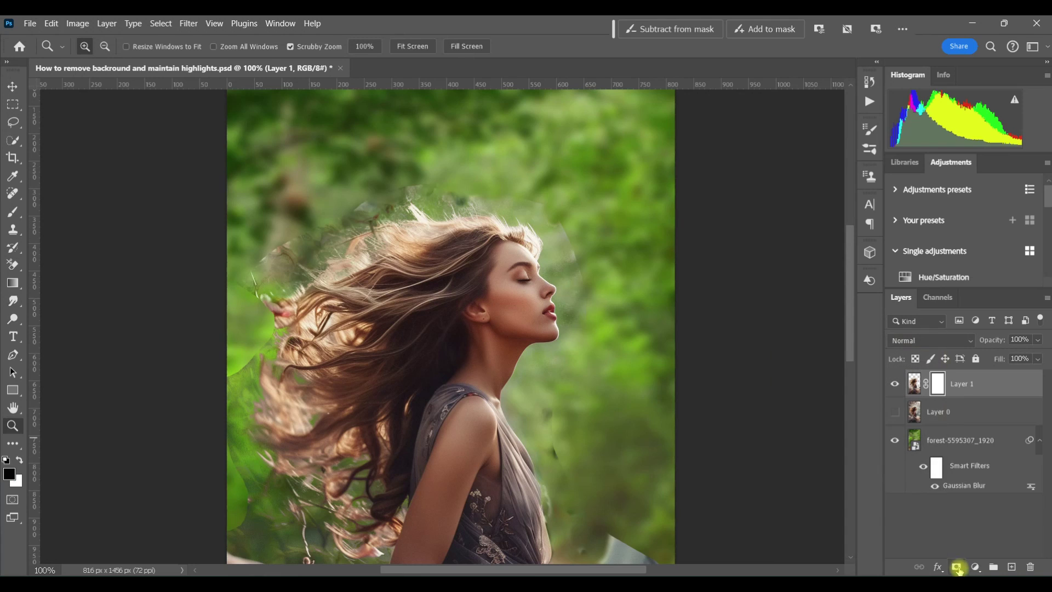
click(14, 211)
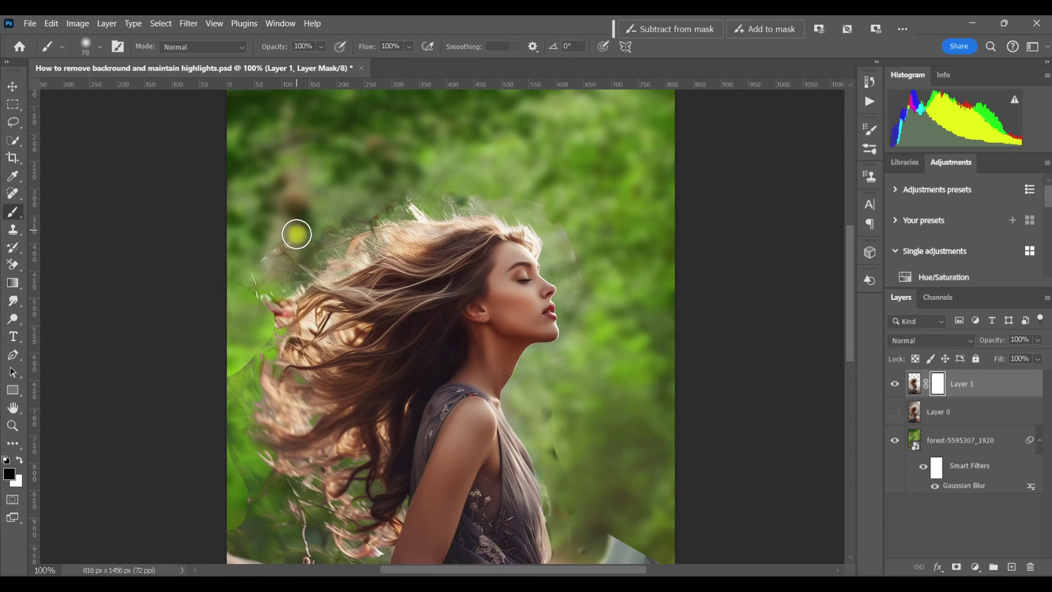
drag(849, 337, 849, 380)
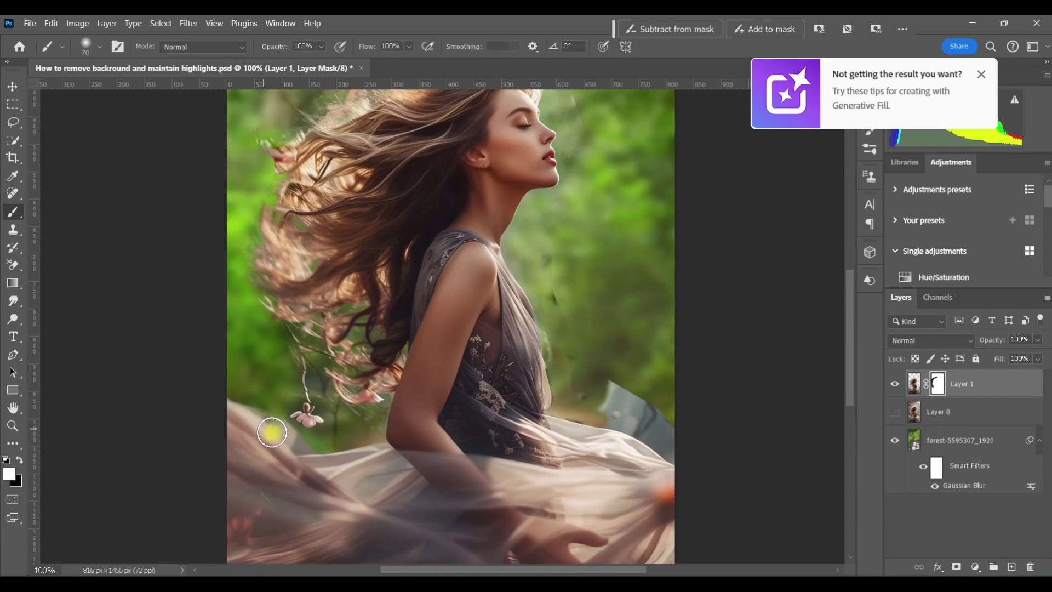
key(bracketleft)
key(bracketleft)
key(bracketleft)
key(bracketleft)
key(bracketleft)
key(bracketleft)
key(bracketleft)
key(ctrl+z)
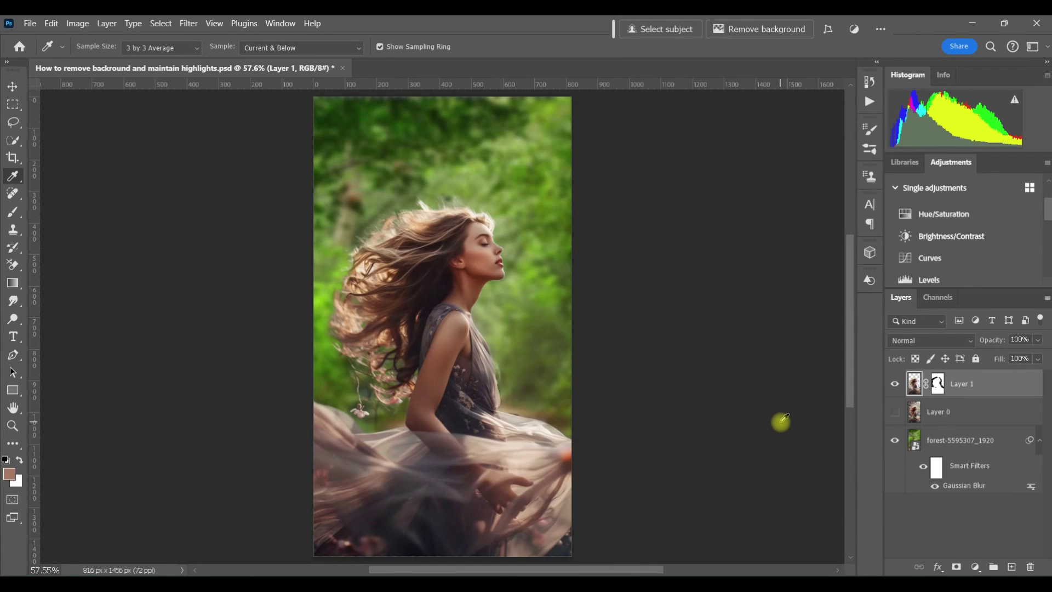
- Add a Hue/Saturation adjustment, sample several dress tones with the targeted-adjustment hand, then delete it
click(934, 216)
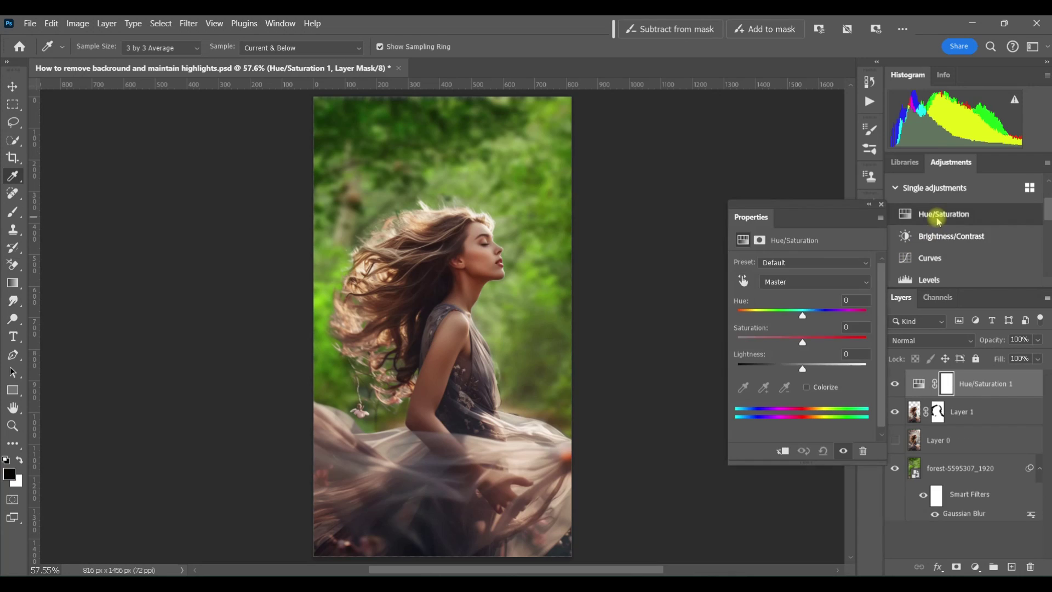
click(919, 386)
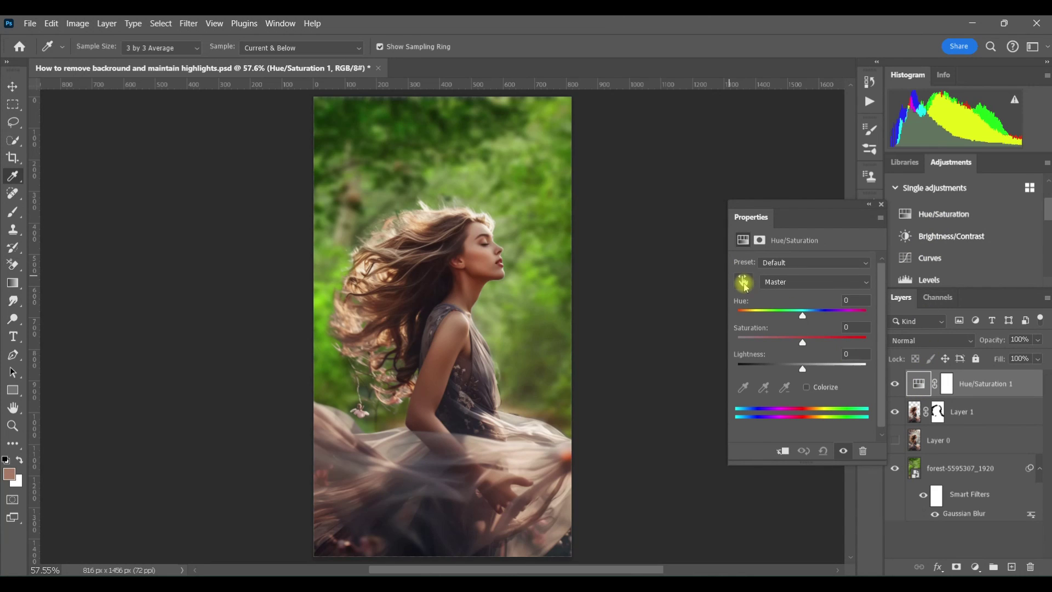
click(744, 283)
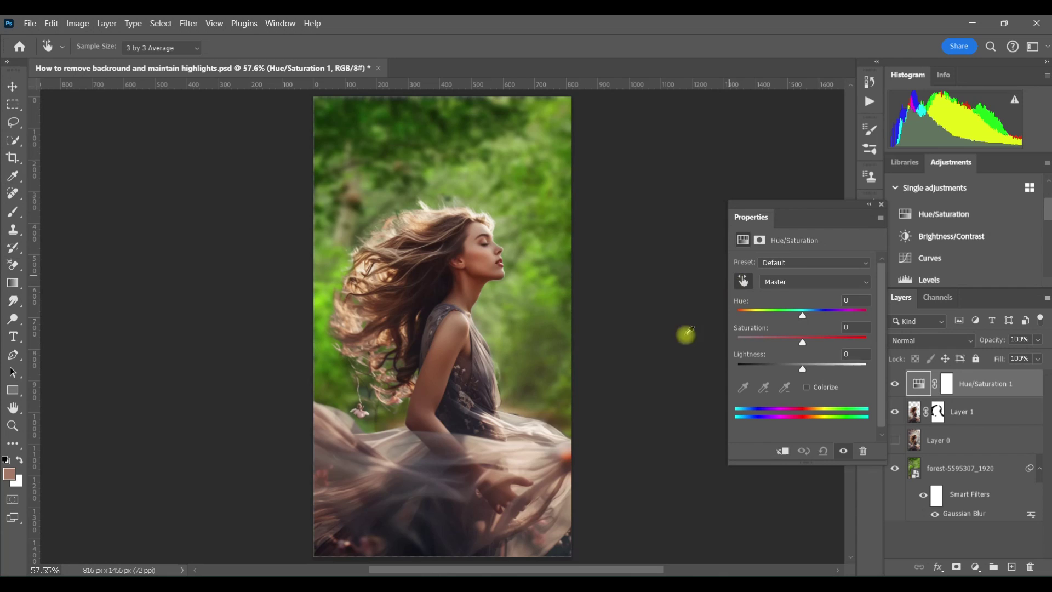
click(427, 529)
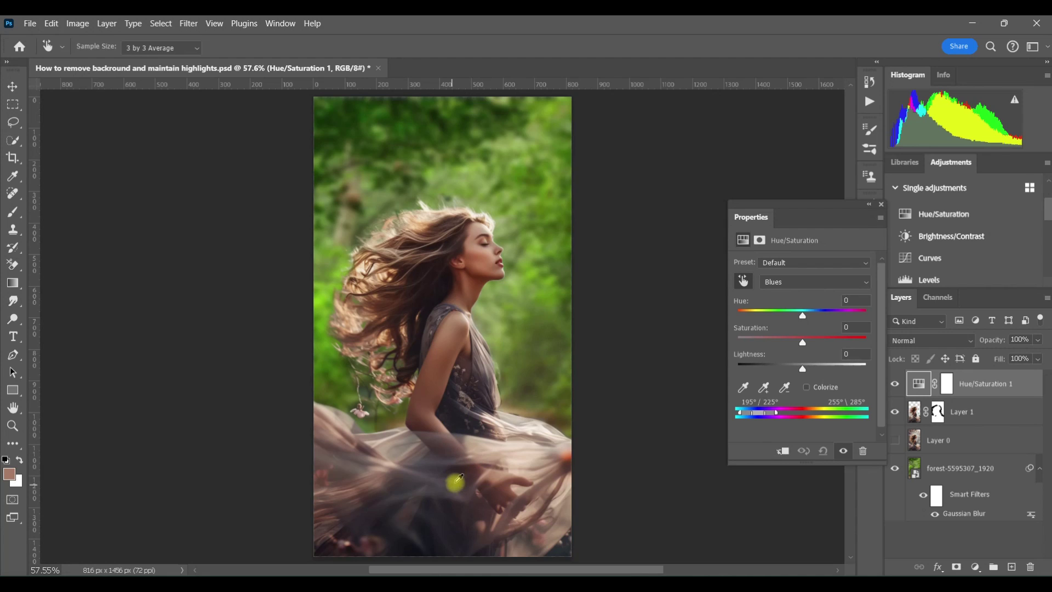
click(458, 511)
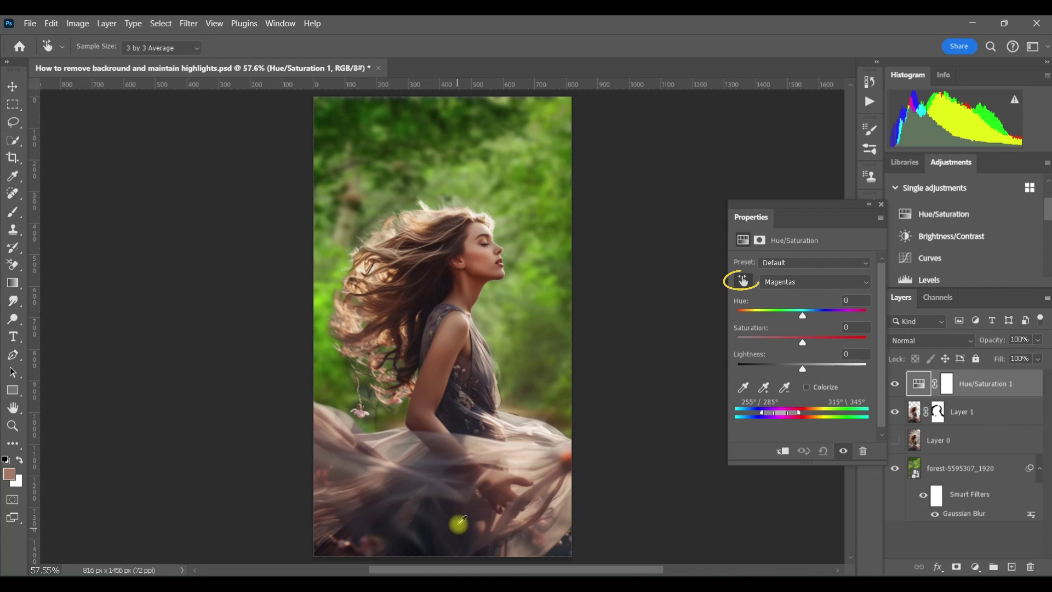
click(456, 518)
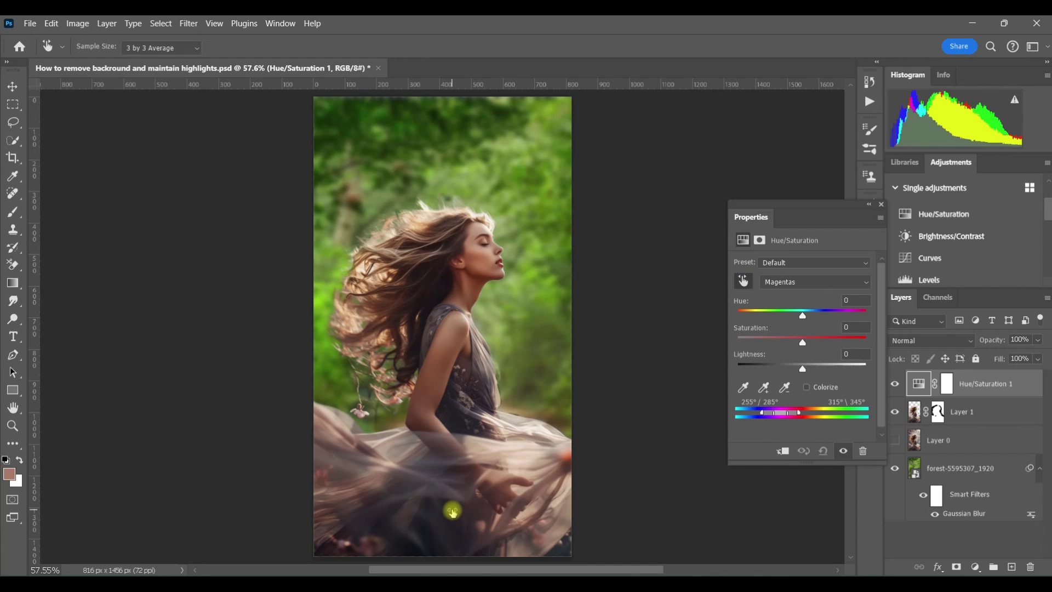
click(432, 520)
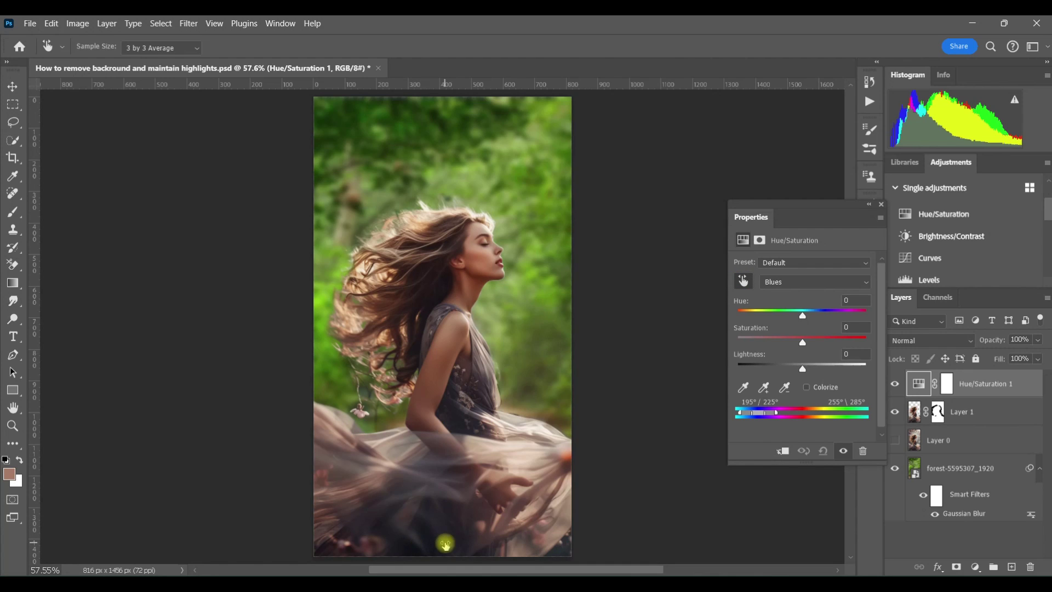
click(454, 487)
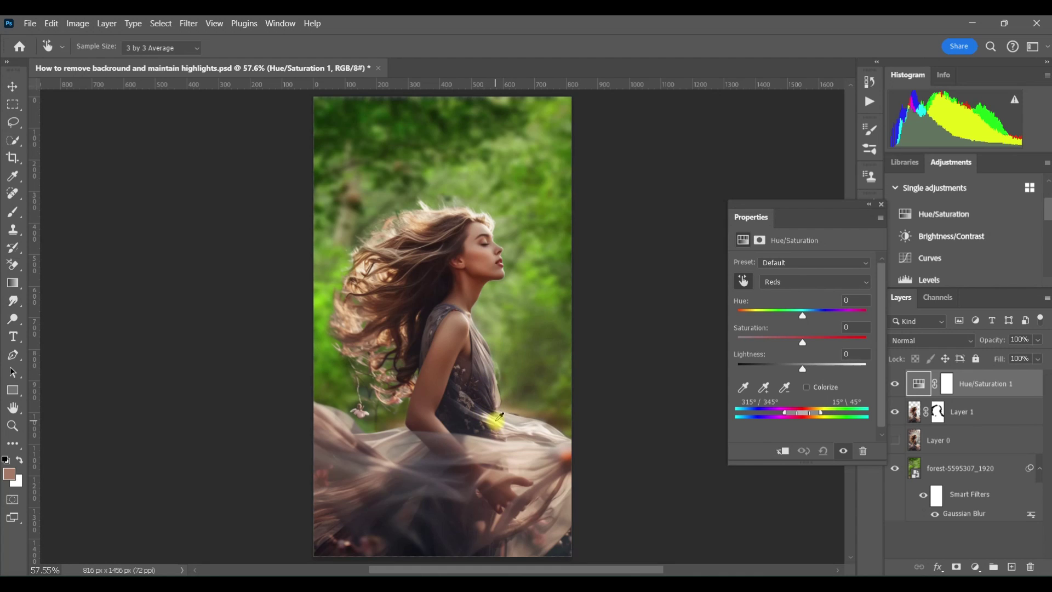
click(863, 451)
- Remove the Hue/Saturation layer and add a Color Balance adjustment above the forest layer
click(508, 242)
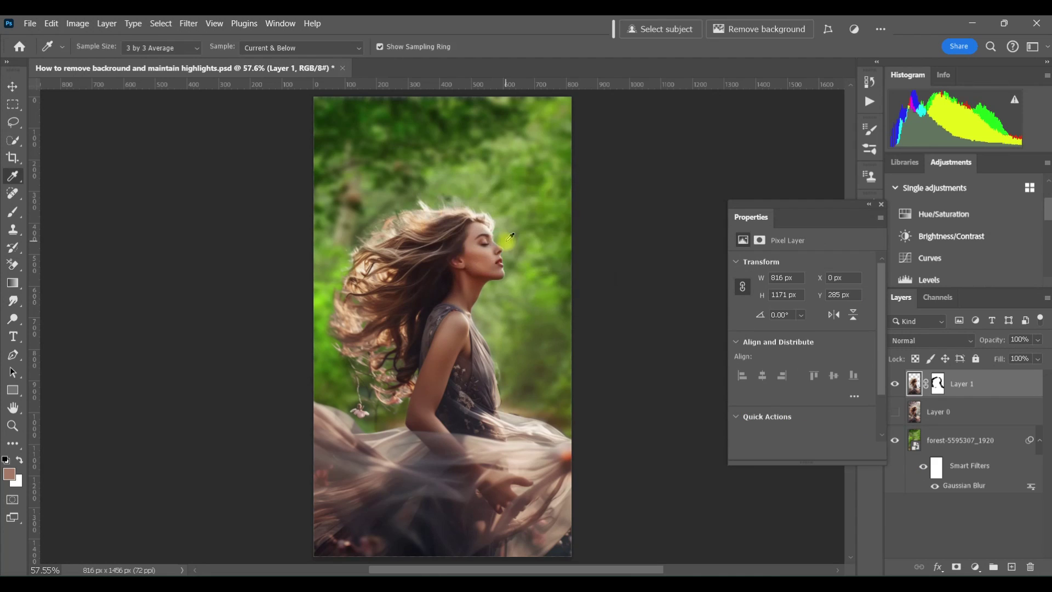
click(880, 206)
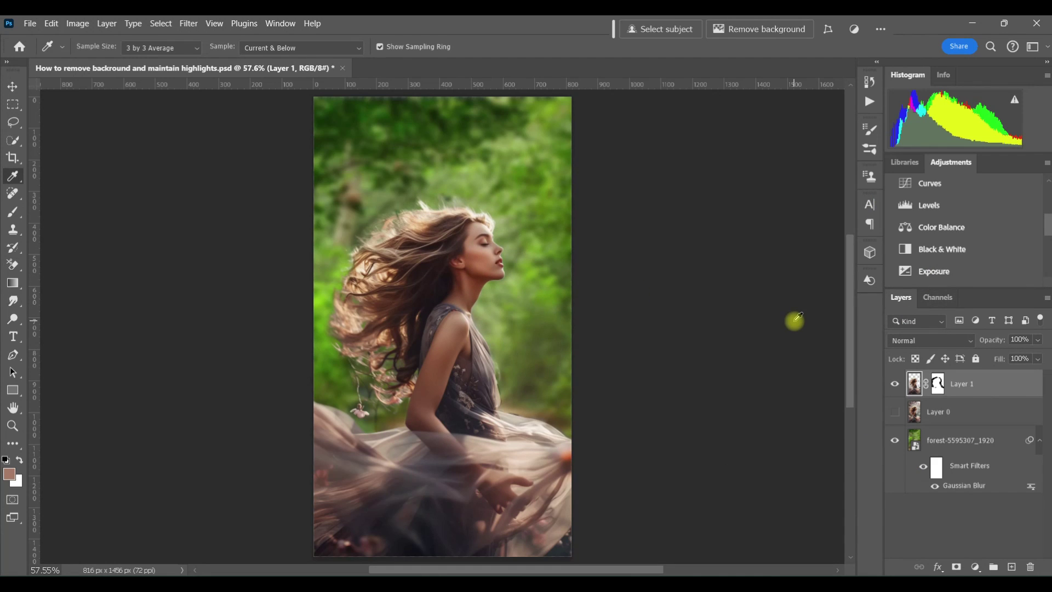
click(913, 438)
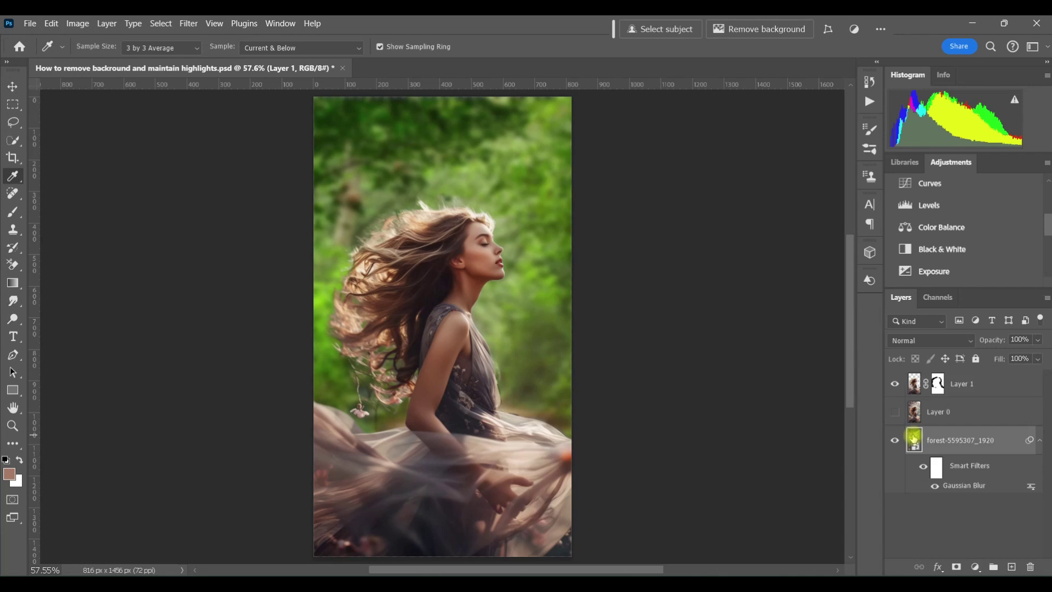
click(935, 230)
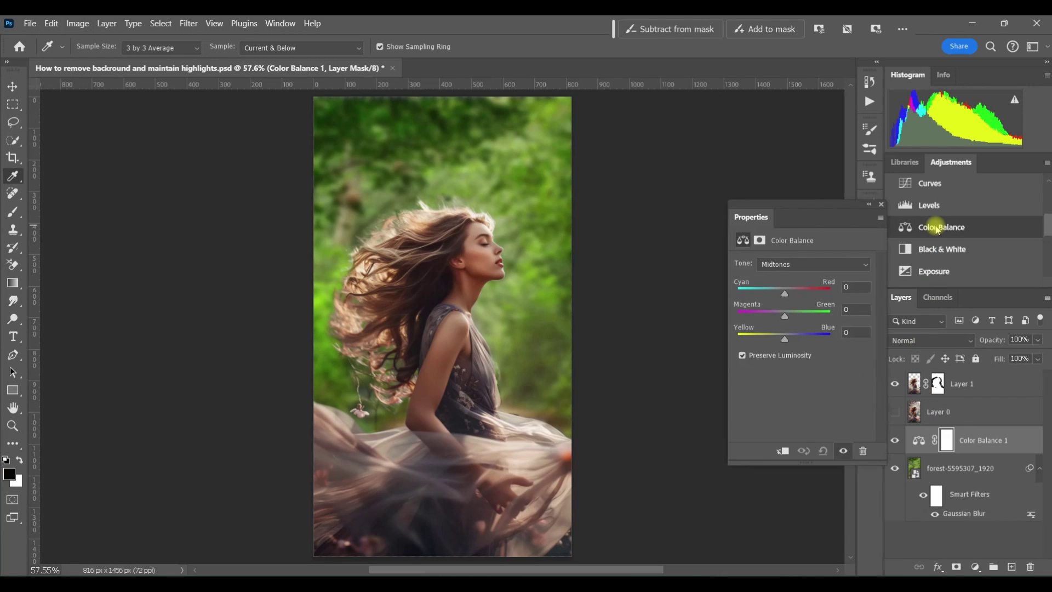
- Set Color Balance to Shadows Blue +30, Midtones Red +7 and Magenta -44, and Highlights Red +51
click(865, 268)
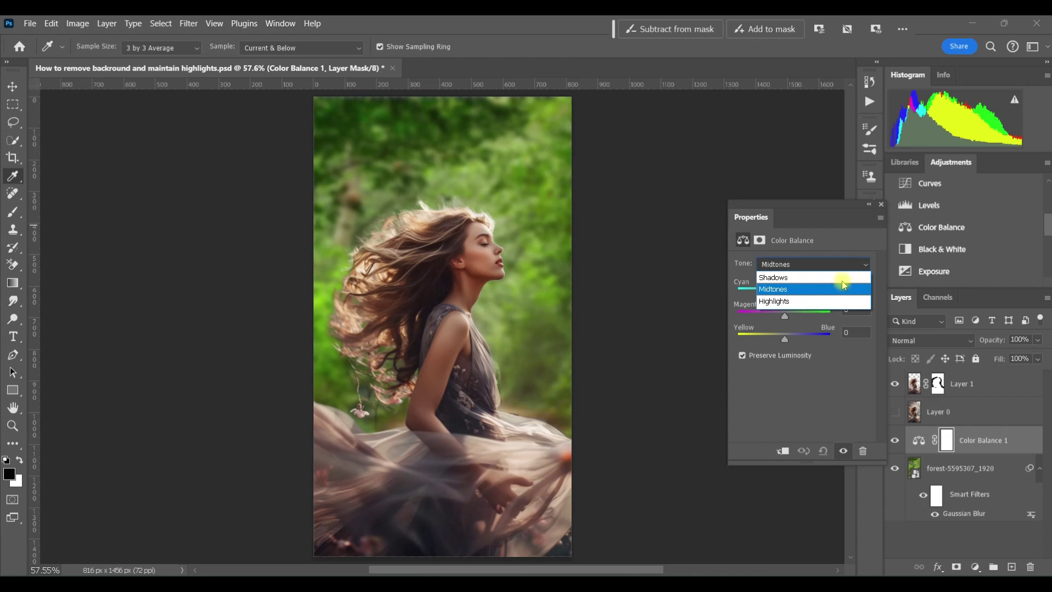
click(840, 278)
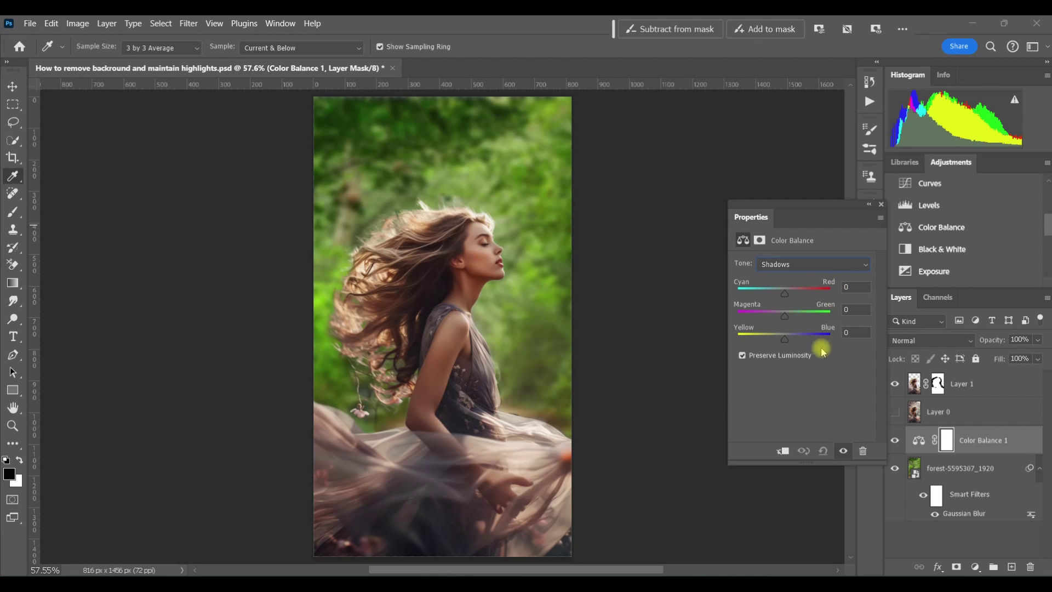
drag(785, 341, 797, 340)
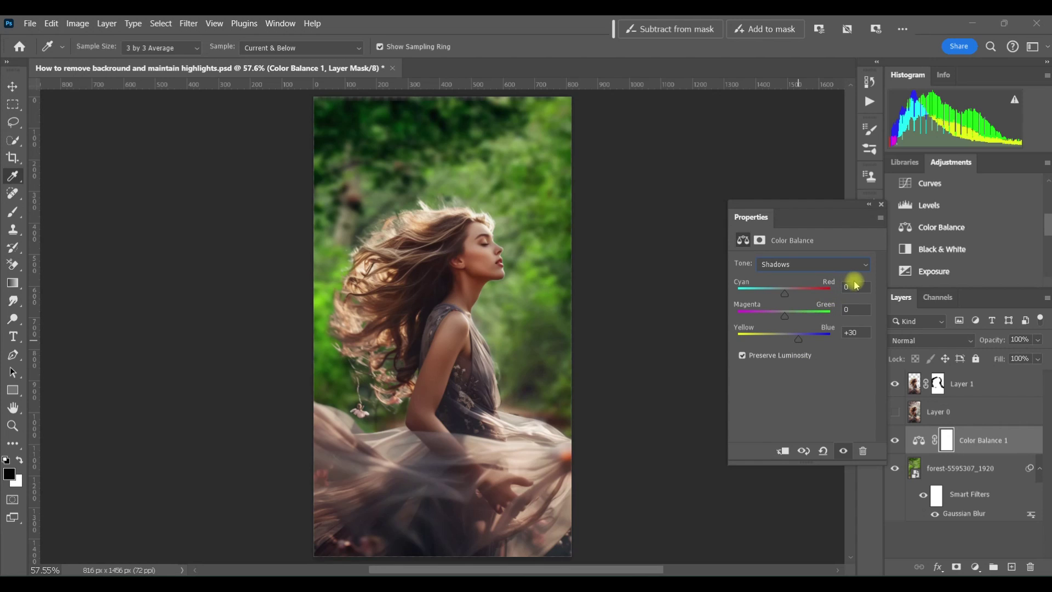
click(862, 264)
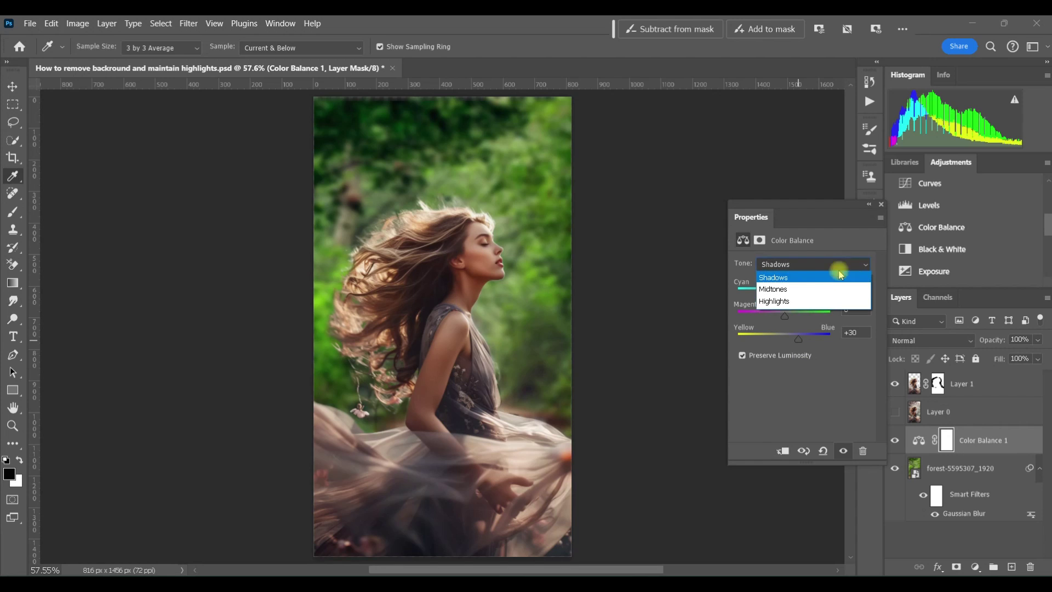
click(826, 291)
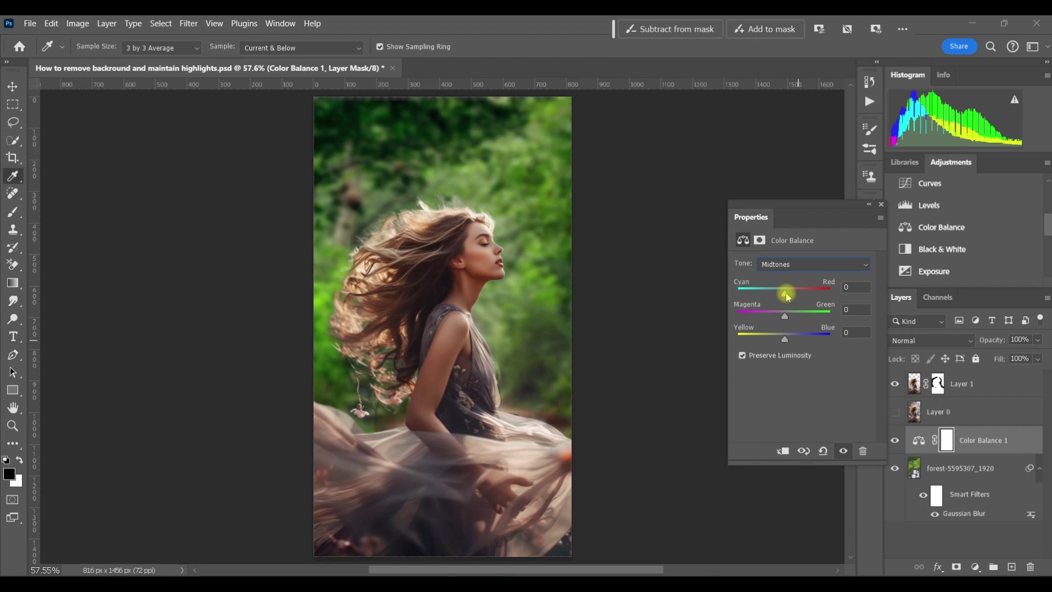
drag(786, 294, 765, 312)
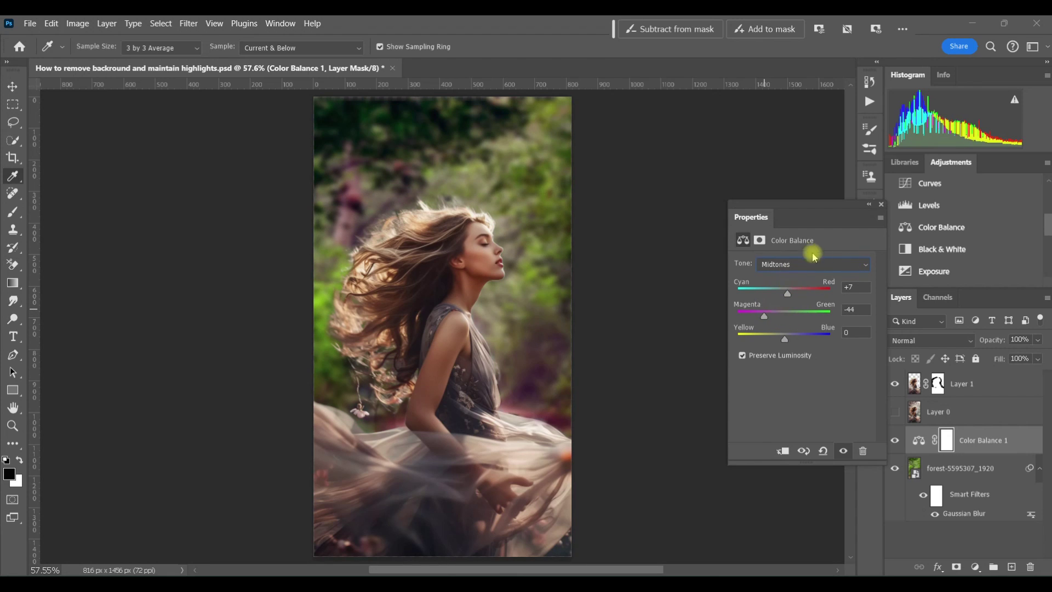
click(858, 265)
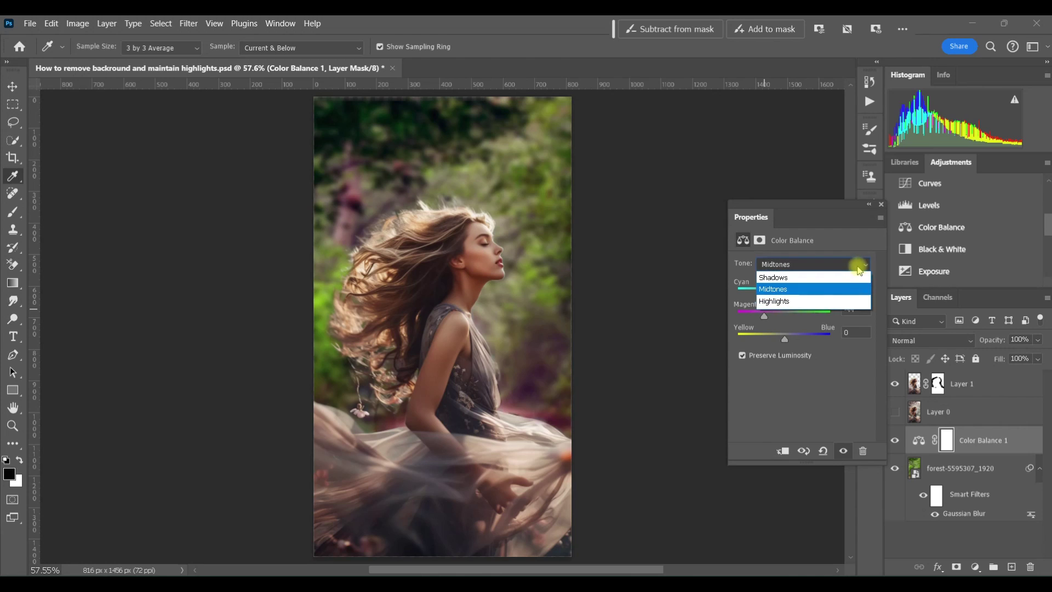
click(833, 301)
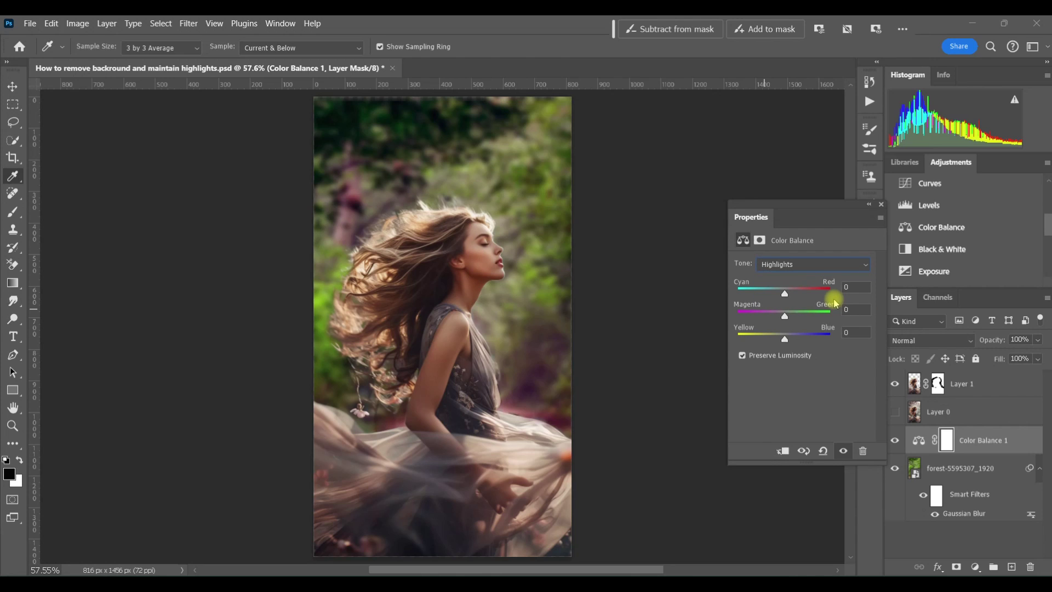
mouse_move(785, 294)
mouse_down()
mouse_move(809, 297)
mouse_move(774, 312)
mouse_up()
key(b)
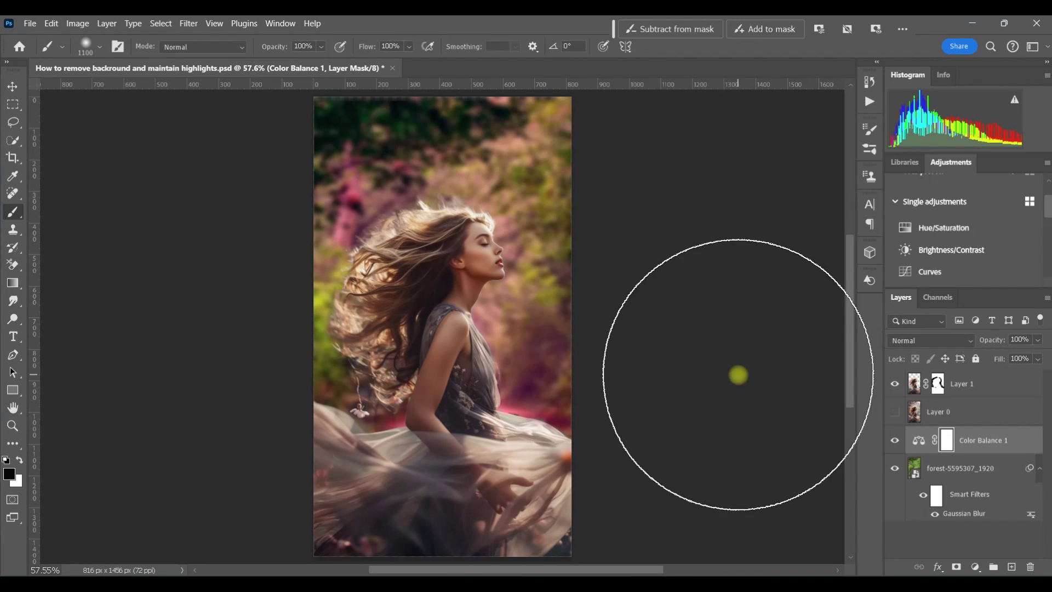
- Add a Hue/Saturation layer above Color Balance 1 with Saturation -33, then select Layer 1
click(981, 228)
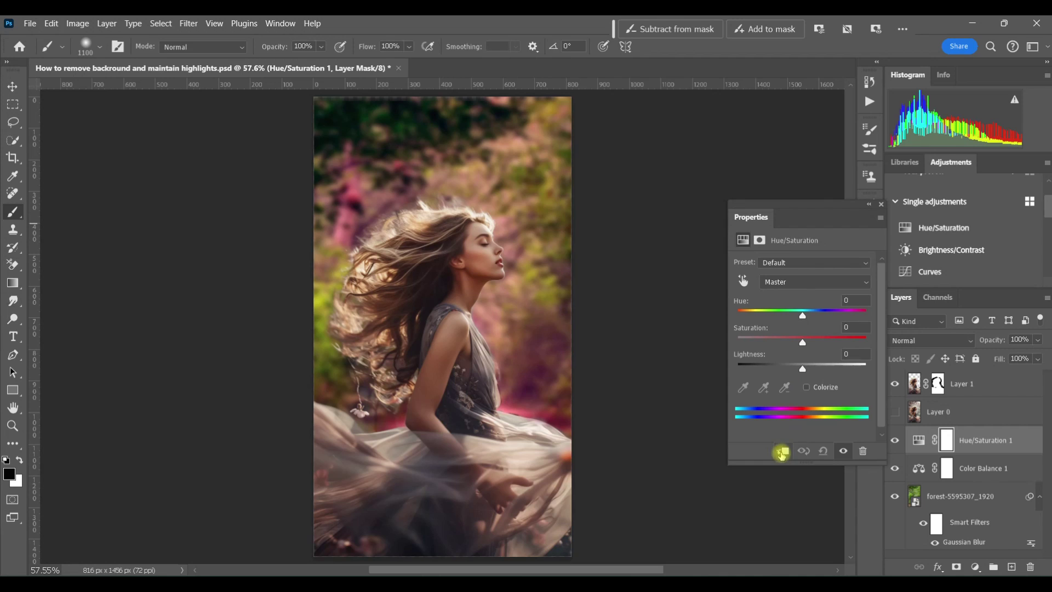
drag(801, 343, 783, 340)
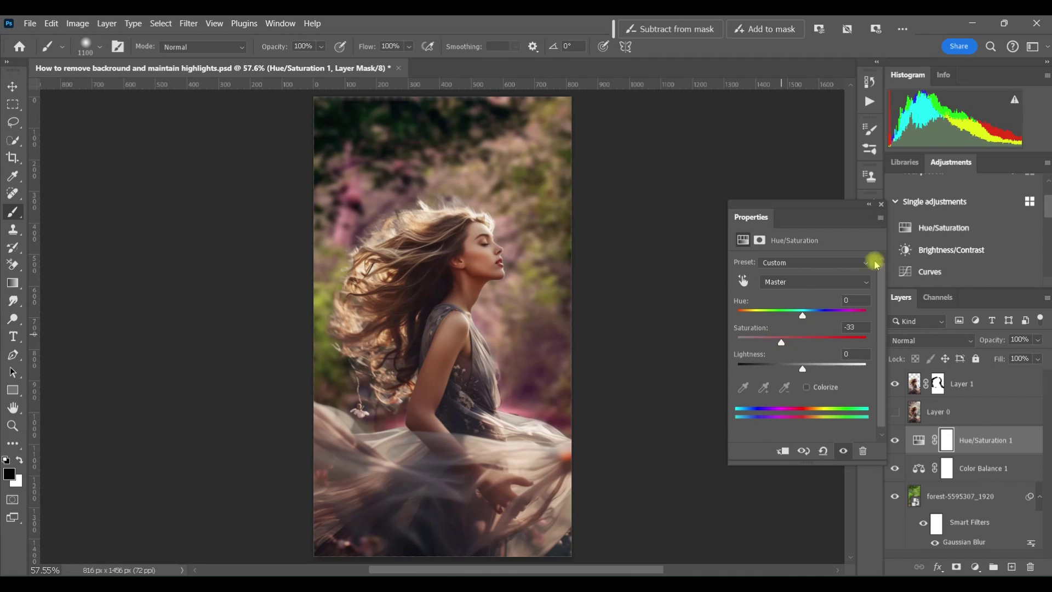
click(880, 206)
key(i)
click(915, 386)
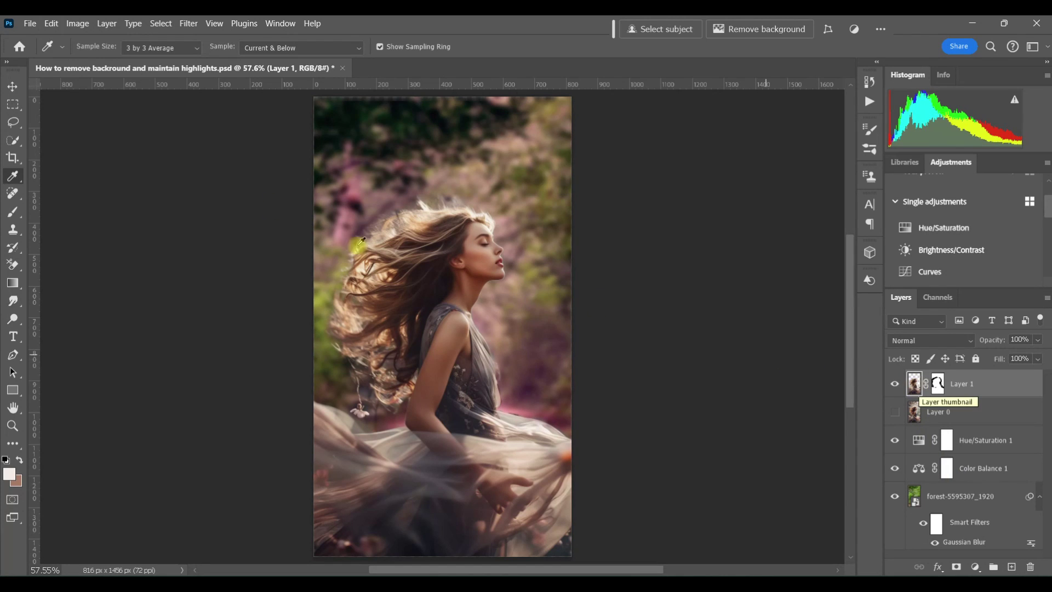
click(11, 179)
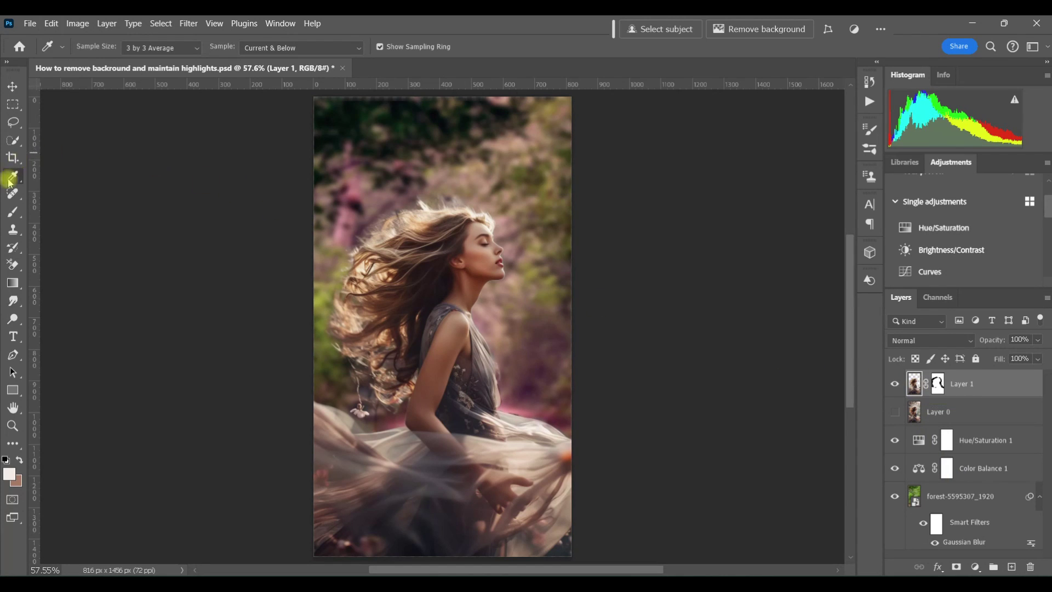
- Sample the hair colour and paint a single 1000 px peach glow on a new Layer 2
click(425, 217)
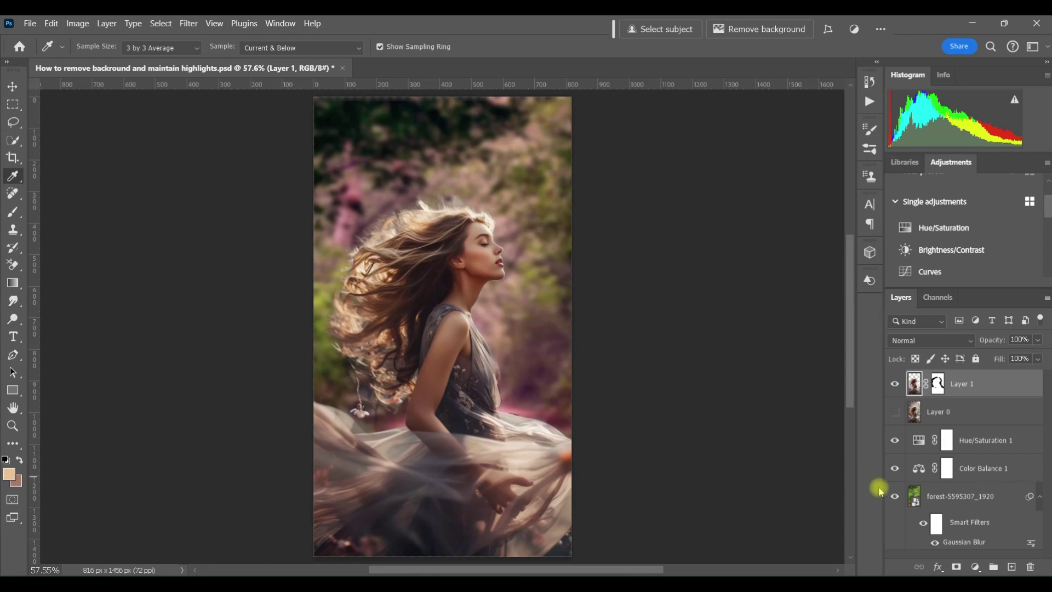
click(922, 449)
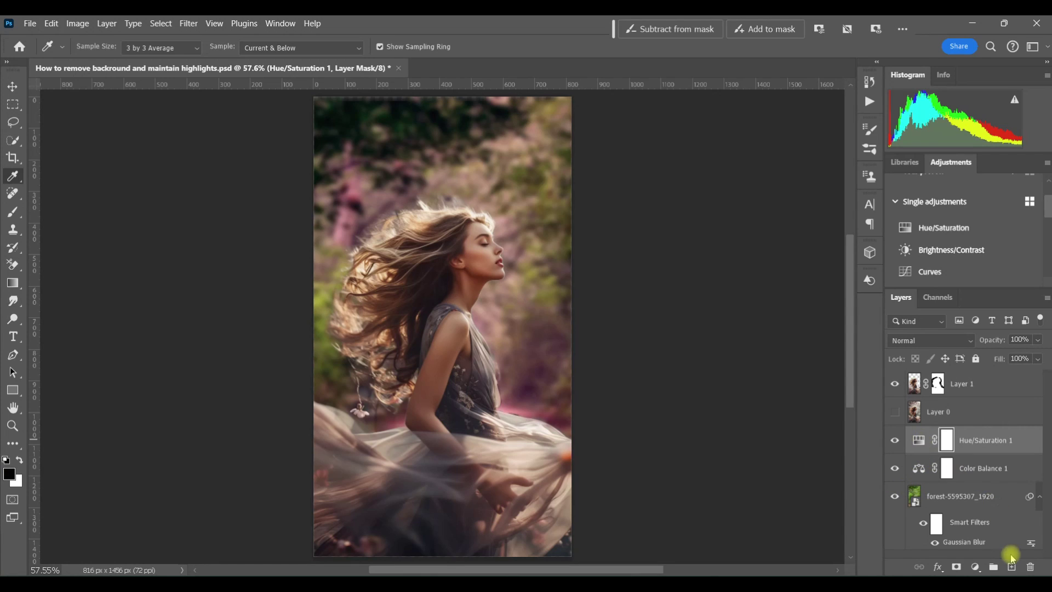
click(1010, 568)
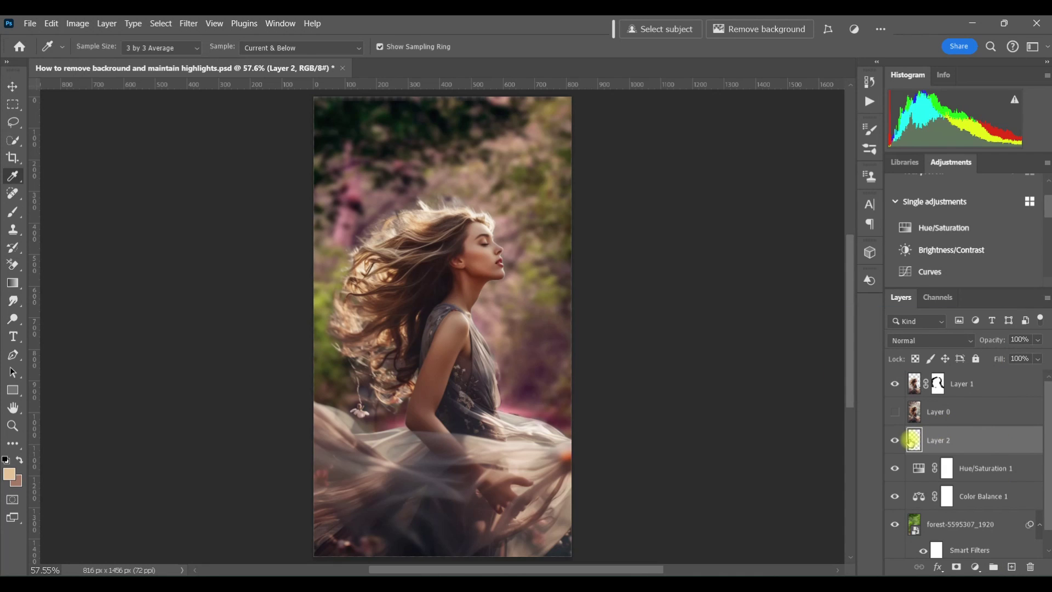
click(12, 211)
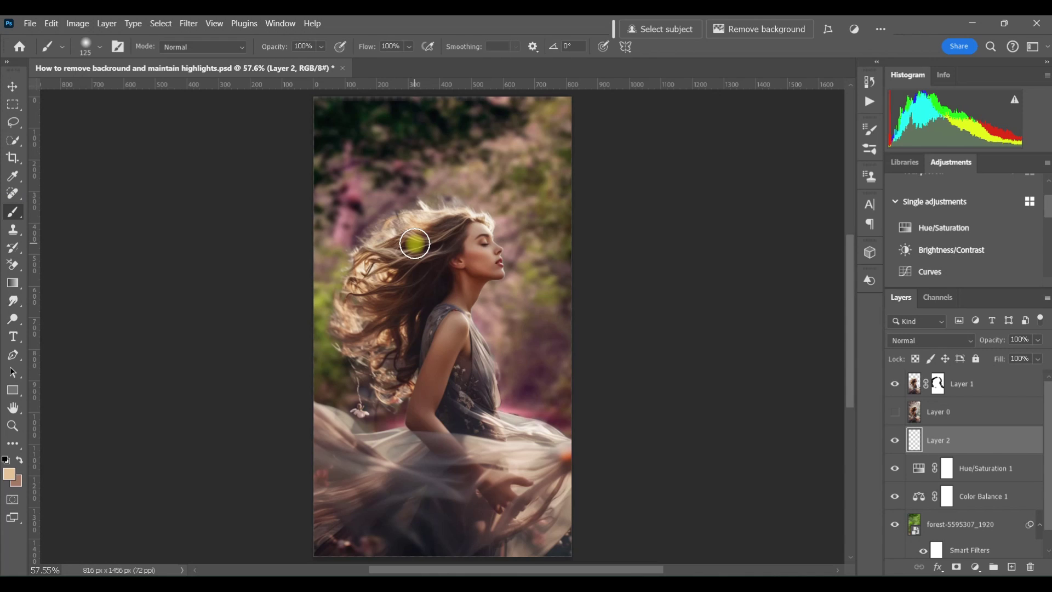
key(bracketright)
key(bracketright)
key(bracketright)
key(bracketright)
key(bracketright)
key(bracketright)
key(bracketright)
key(bracketright)
key(bracketright)
key(bracketright)
key(bracketright)
key(bracketright)
key(bracketright)
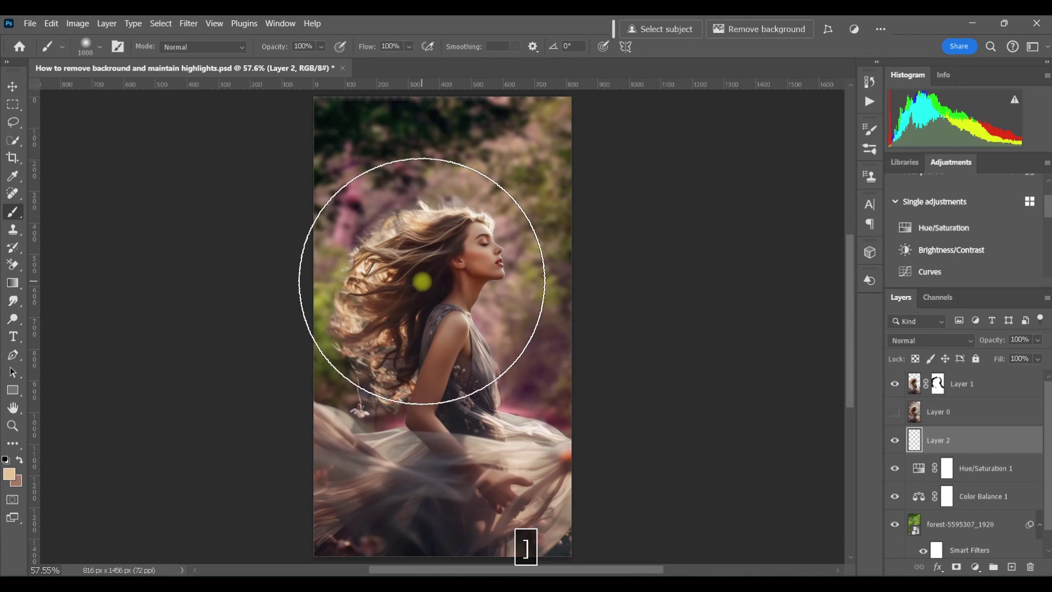
key(bracketright)
key(bracketleft)
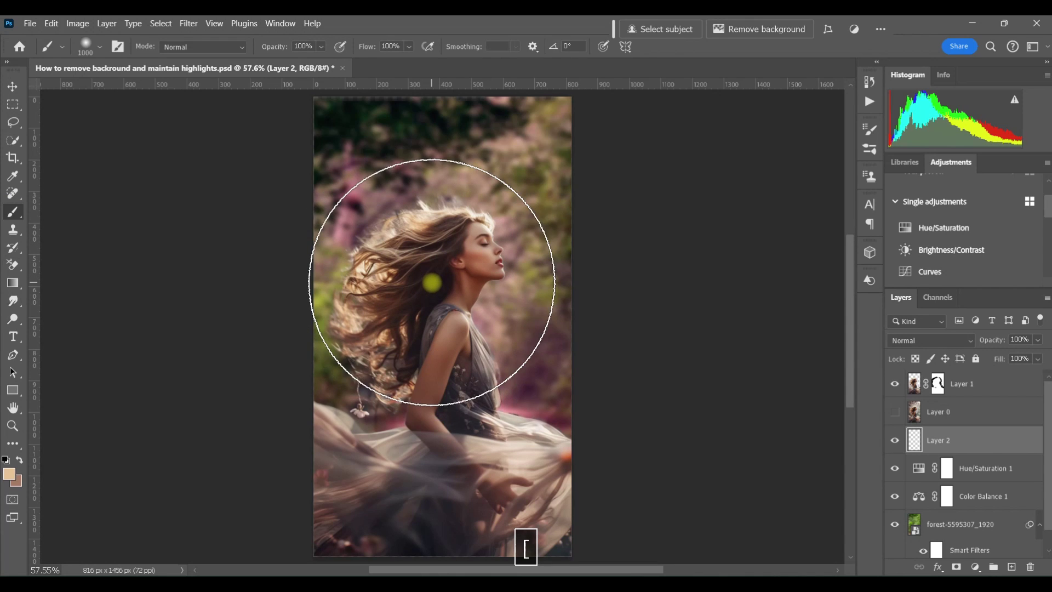
click(428, 281)
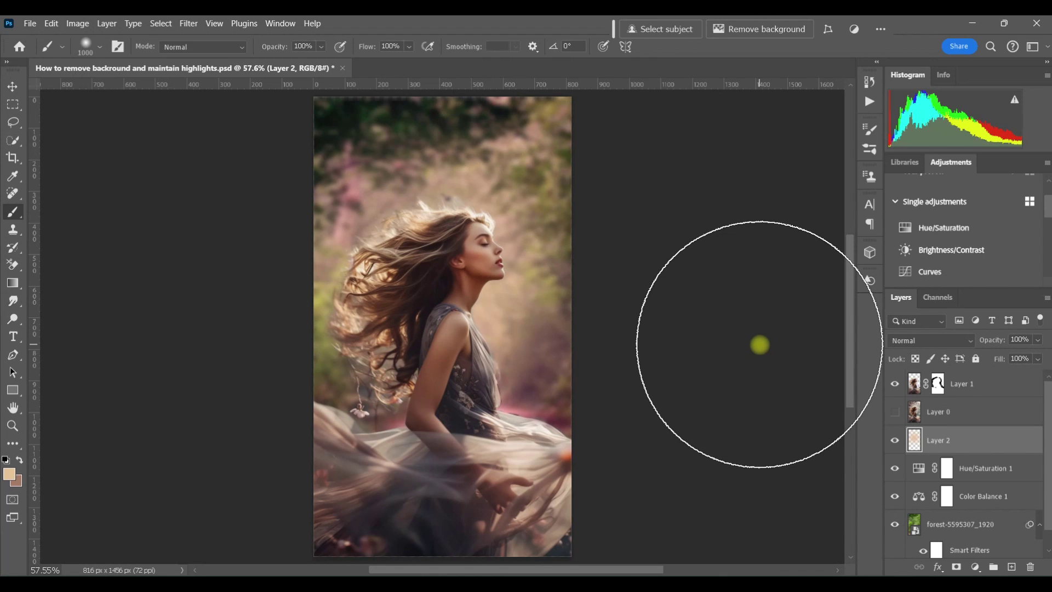
click(967, 342)
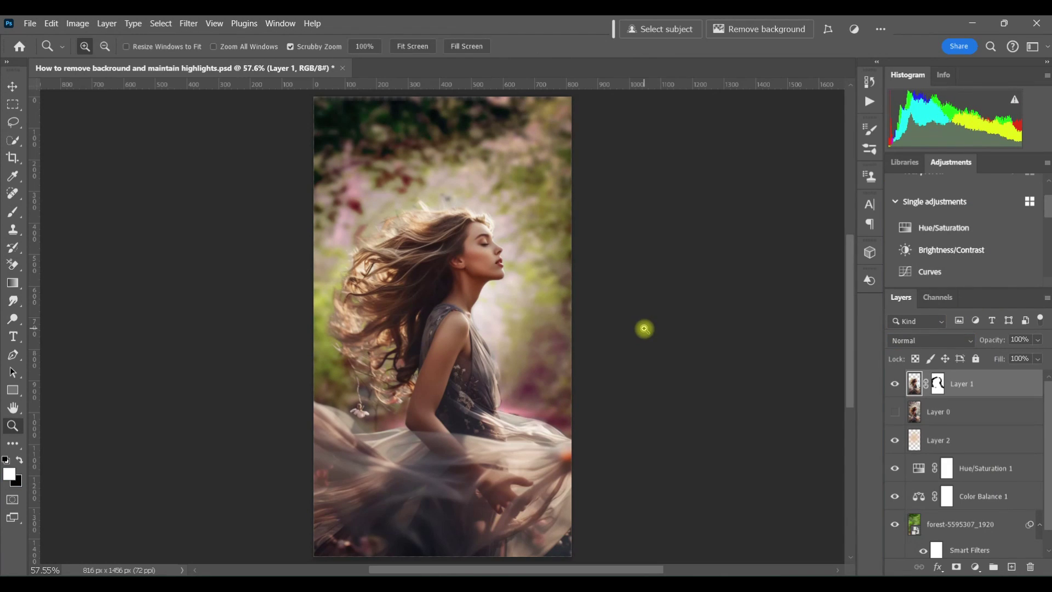
- Zoom in closely on the woman's hair strands, then fit the whole image back on screen
click(344, 313)
click(349, 331)
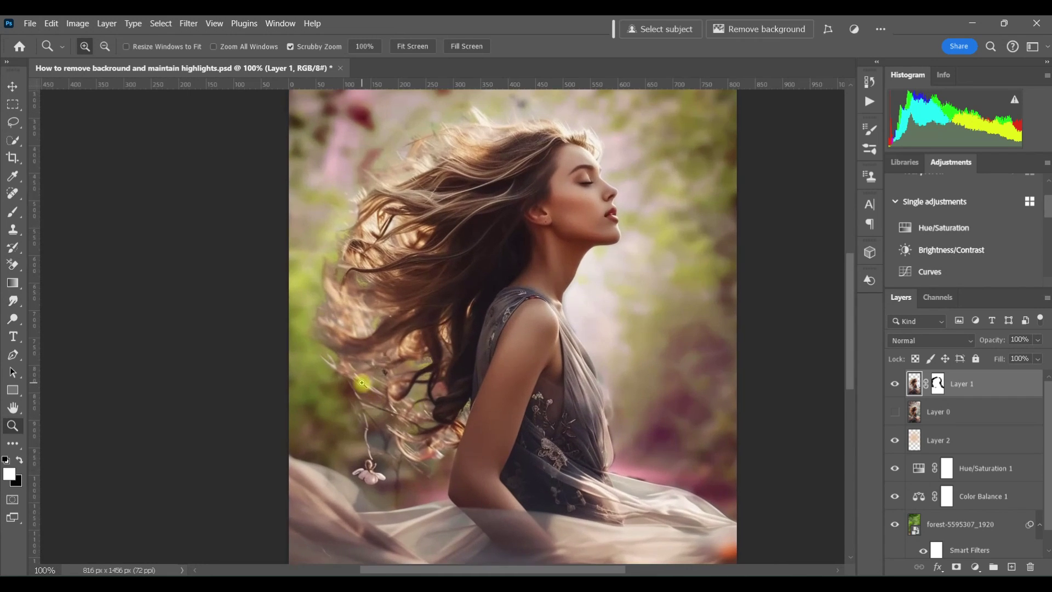
click(354, 358)
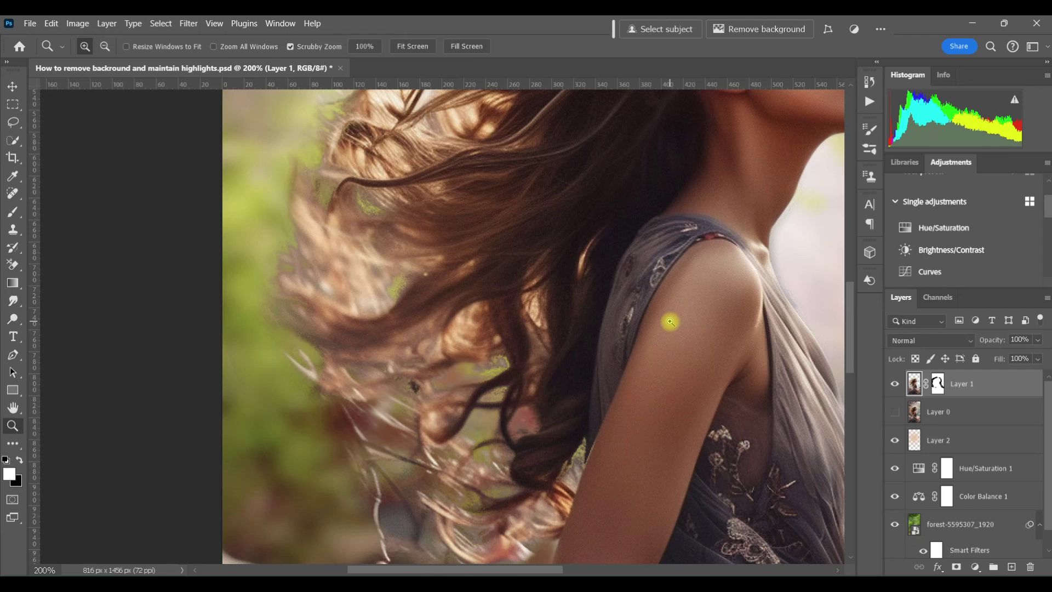
click(423, 44)
- On a new Layer 3, paint white light along the left side of the hair and clip it to Layer 1
click(1011, 566)
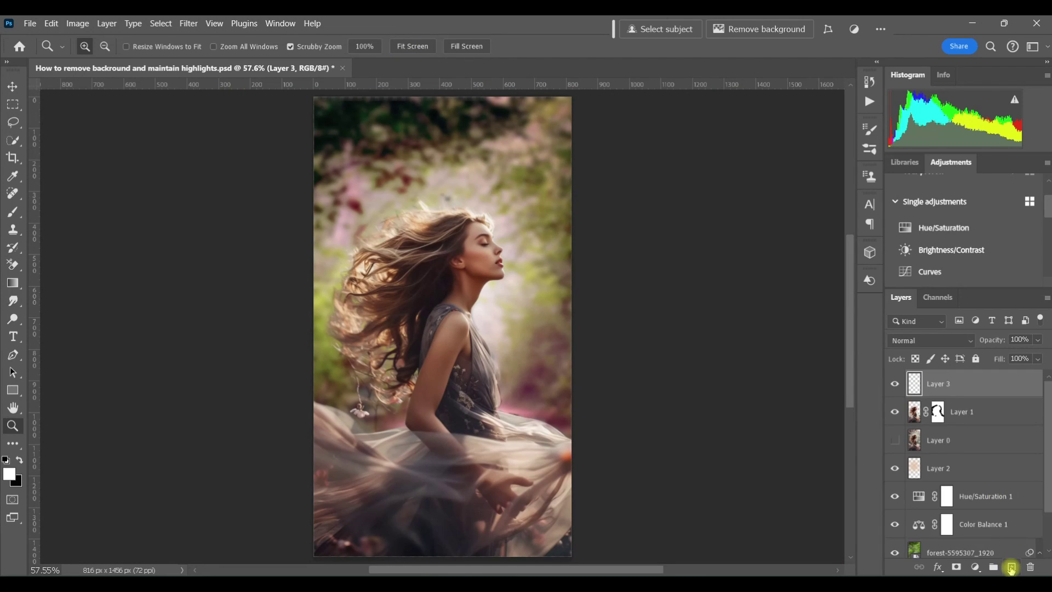
click(13, 211)
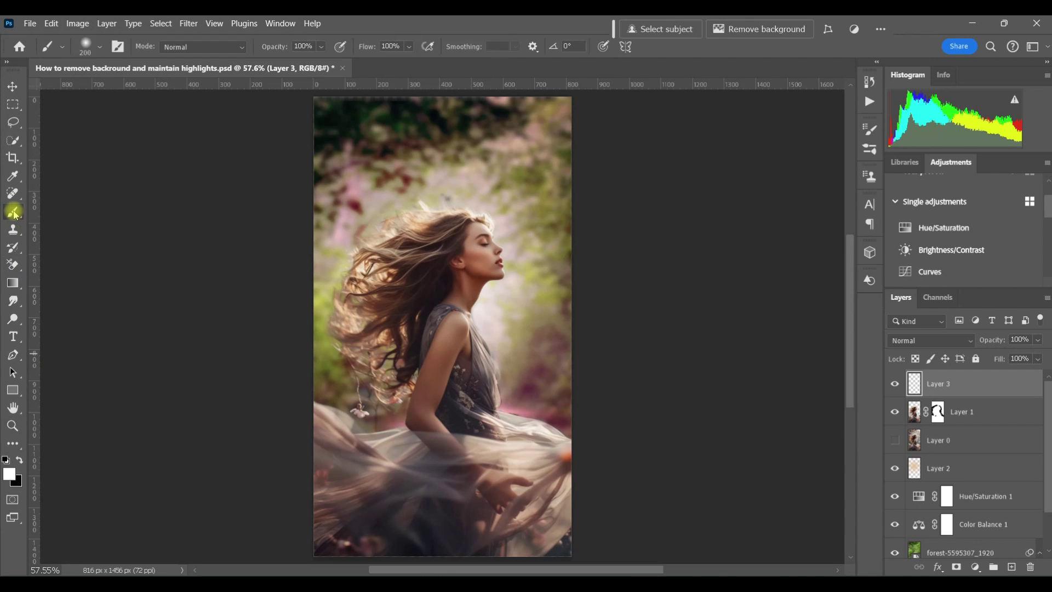
mouse_move(446, 199)
mouse_down()
mouse_move(368, 239)
mouse_move(344, 279)
mouse_move(346, 313)
mouse_move(390, 408)
mouse_up()
right_click(981, 394)
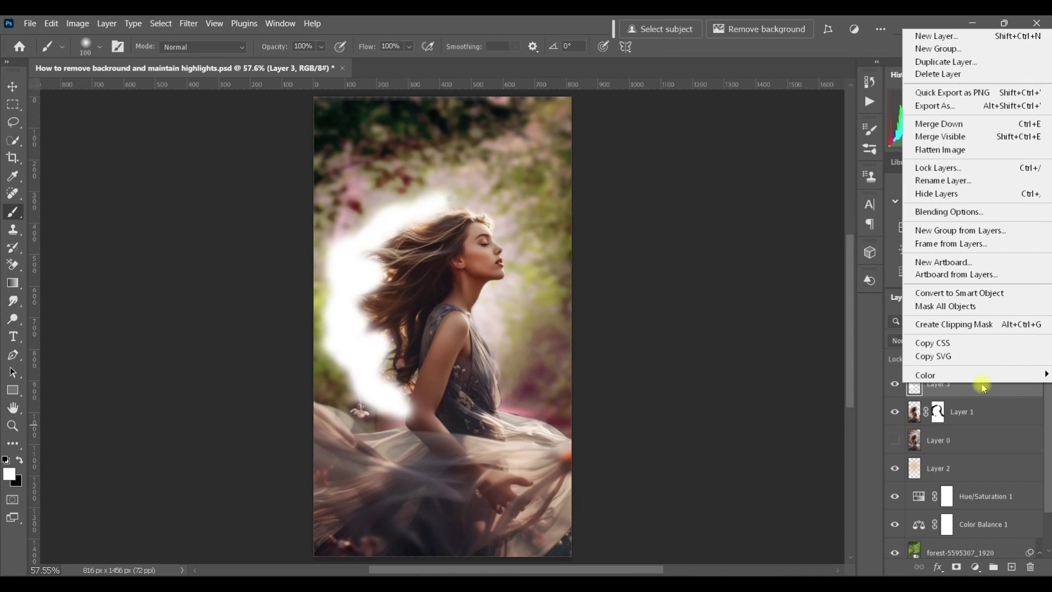
click(981, 324)
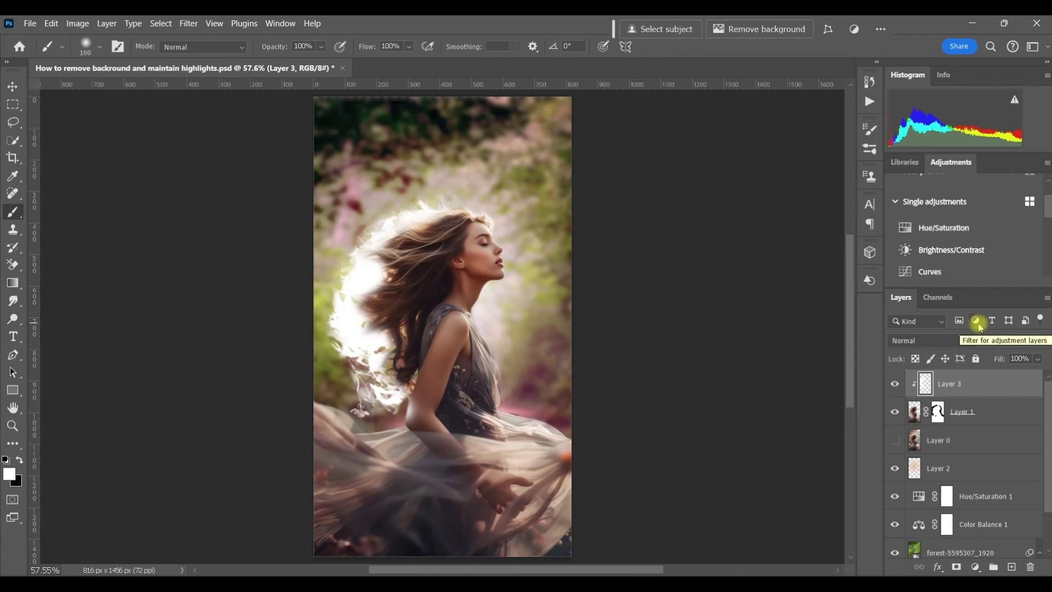
- Blend Layer 3 in Soft Light and lower its fill to 49%
click(964, 341)
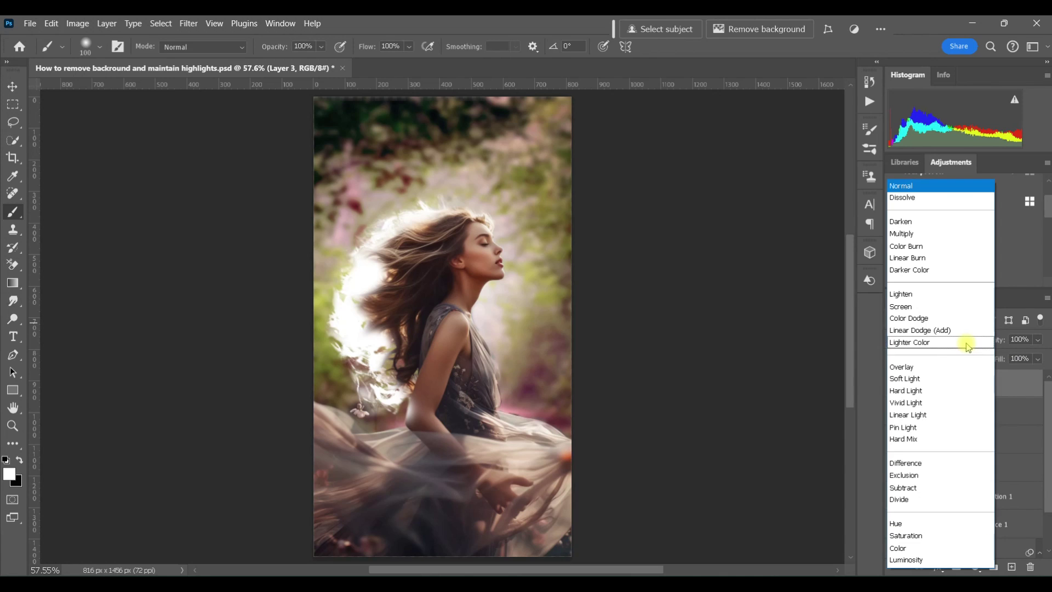
click(941, 378)
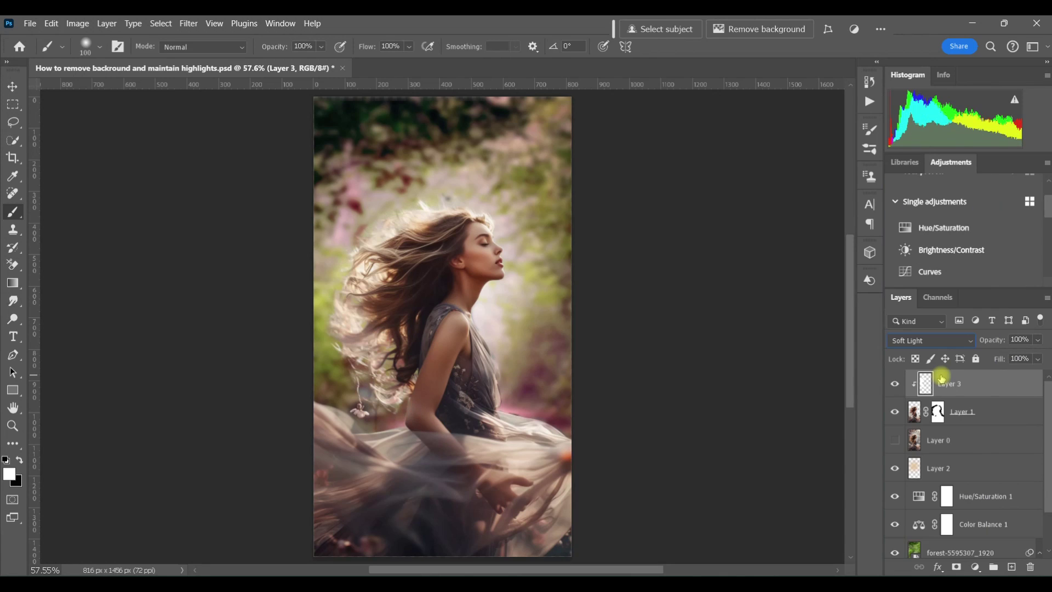
click(891, 386)
click(891, 385)
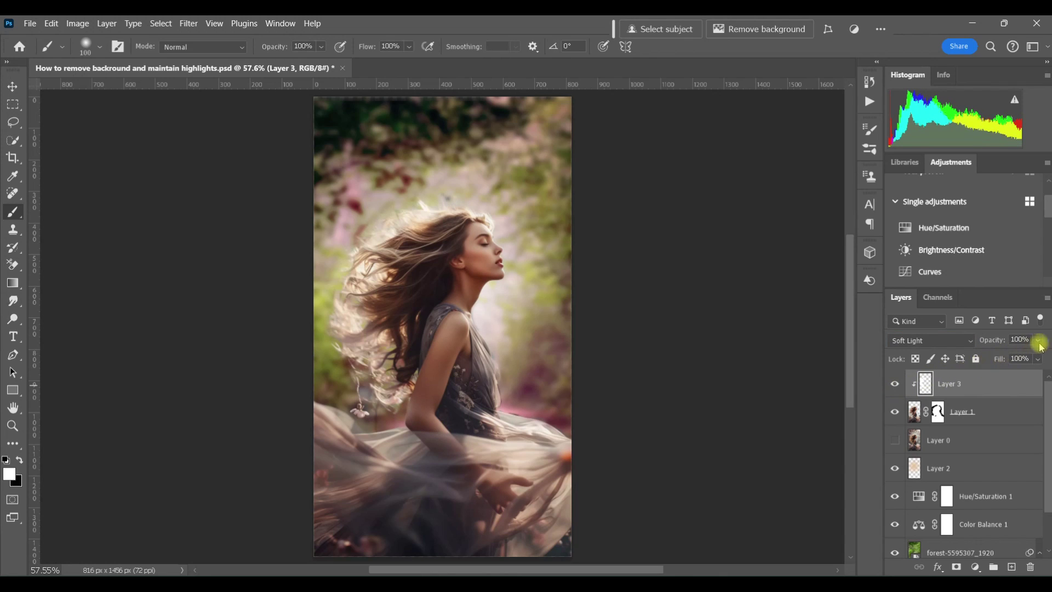
drag(1037, 359, 1013, 373)
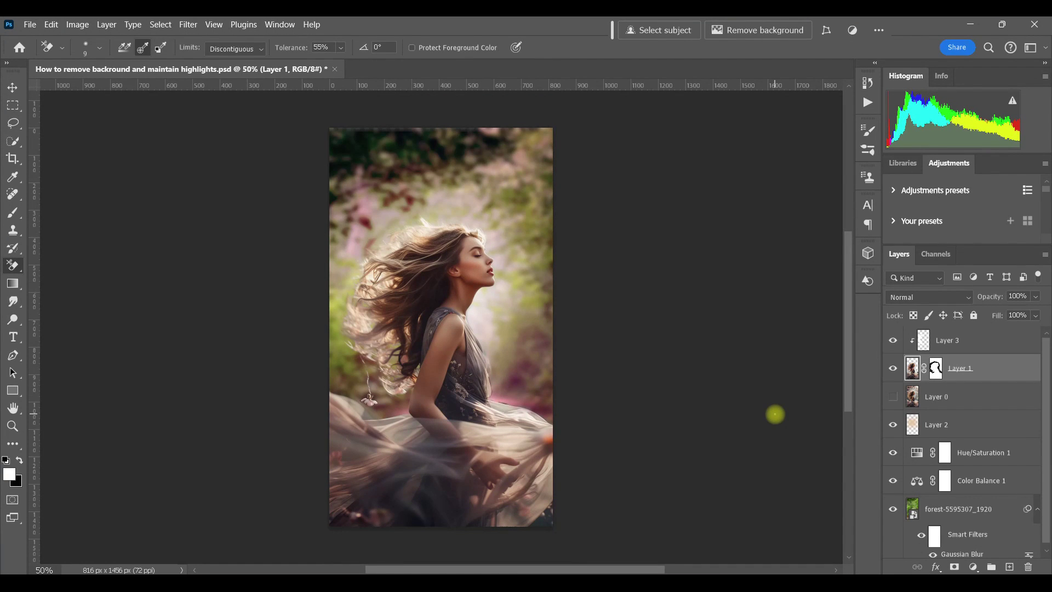
- Delete Layer 0 through the forest layer, leaving only the woman and glow layers
click(917, 397)
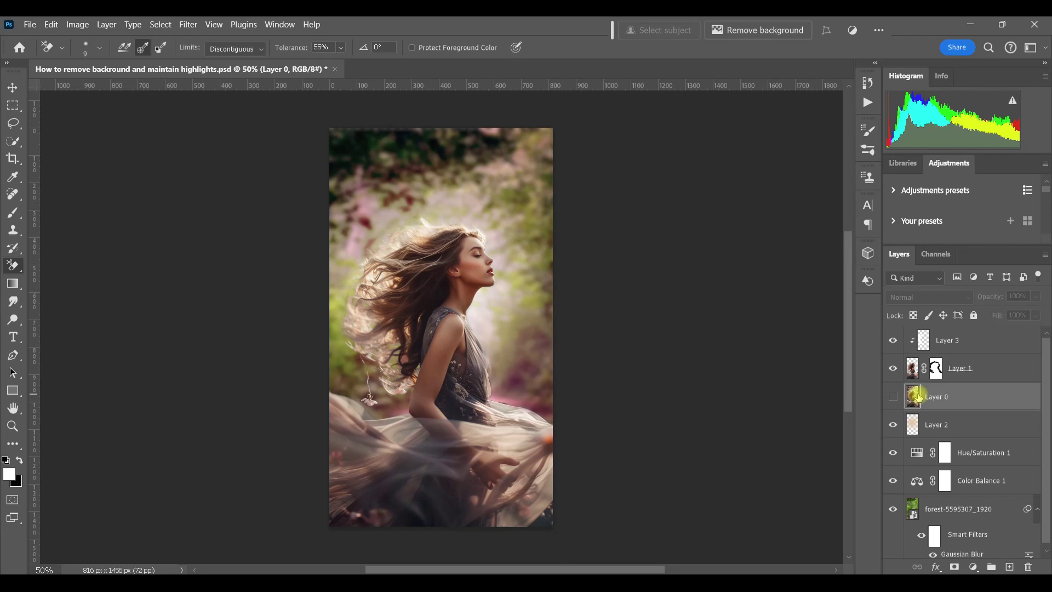
shift+click(911, 507)
drag(975, 493, 1027, 566)
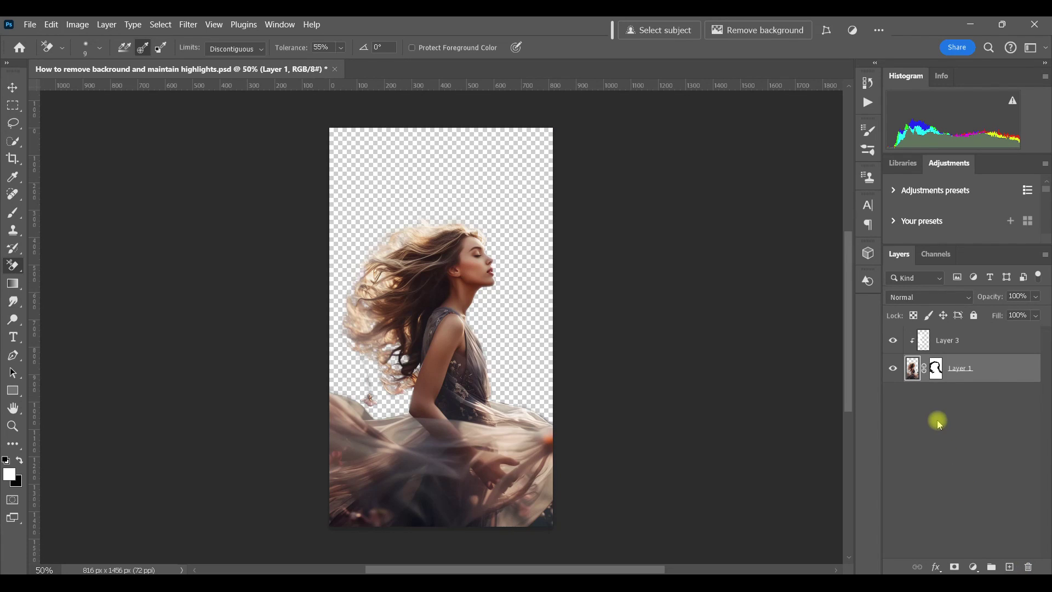
- Apply Layer 1's mask permanently to the woman layer
click(933, 366)
right_click(934, 367)
click(952, 408)
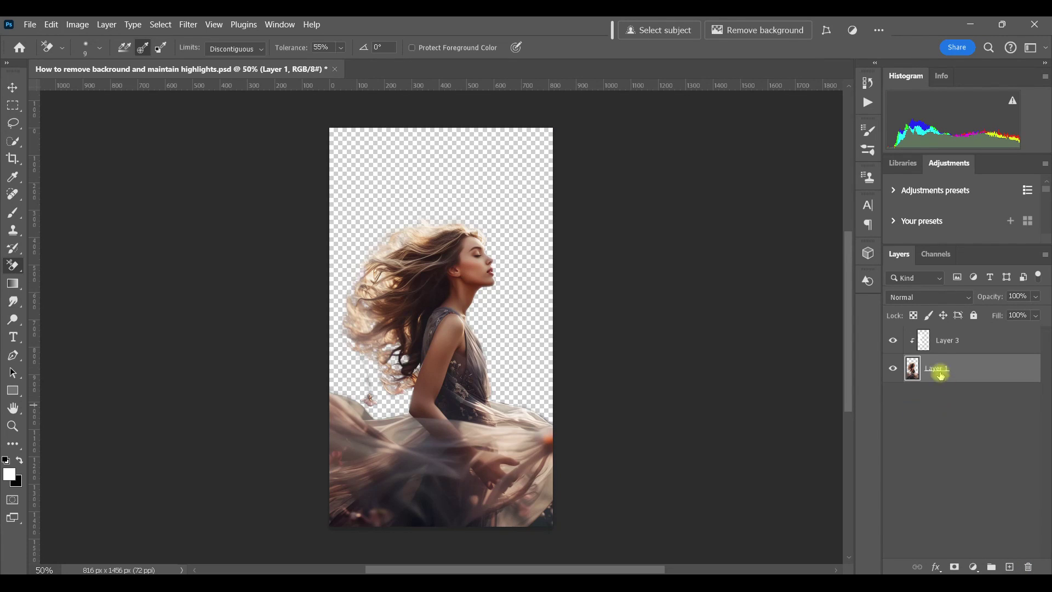
- Merge Layer 3 and Layer 1 into one layer, then toggle it to check the transparency
click(925, 343)
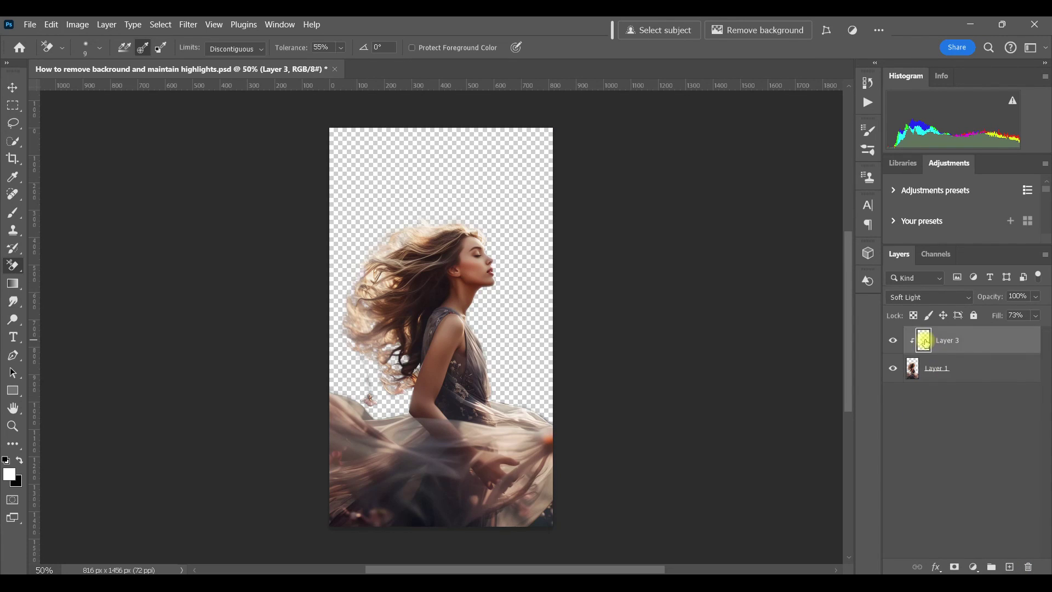
ctrl+click(972, 375)
right_click(975, 374)
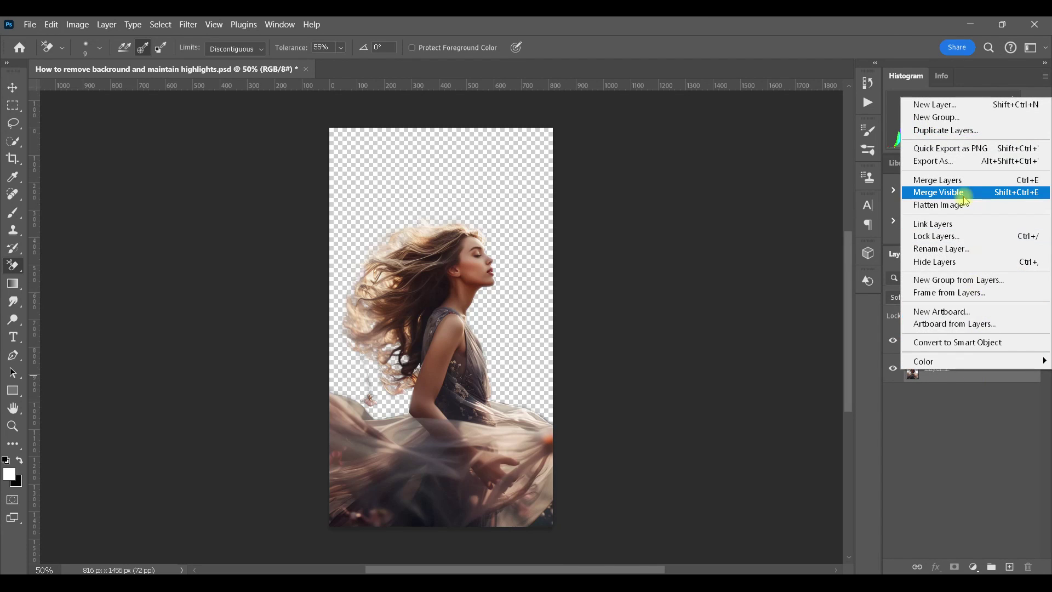
click(958, 180)
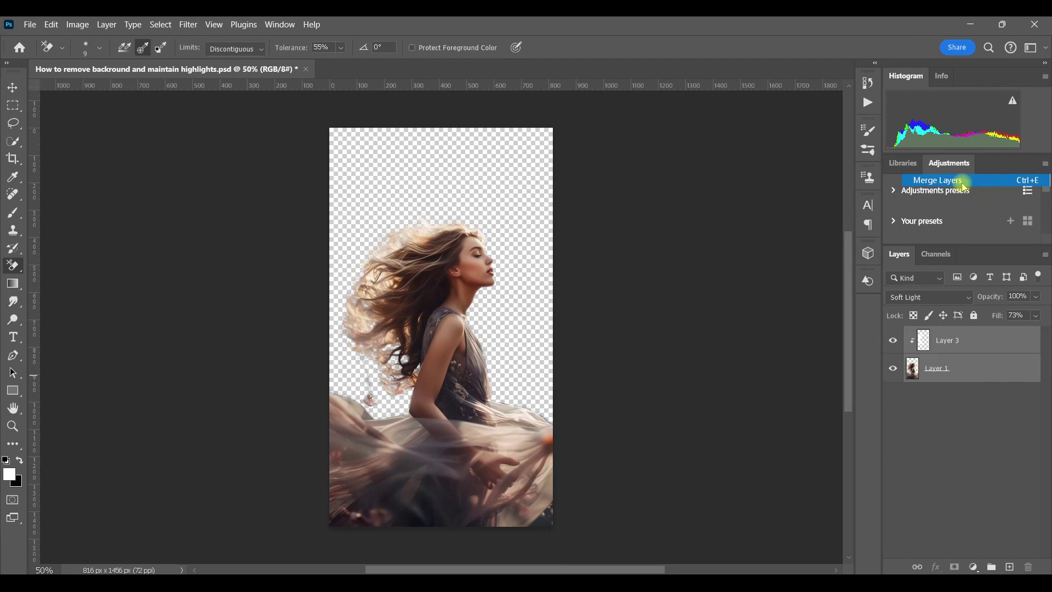
click(892, 343)
click(893, 342)
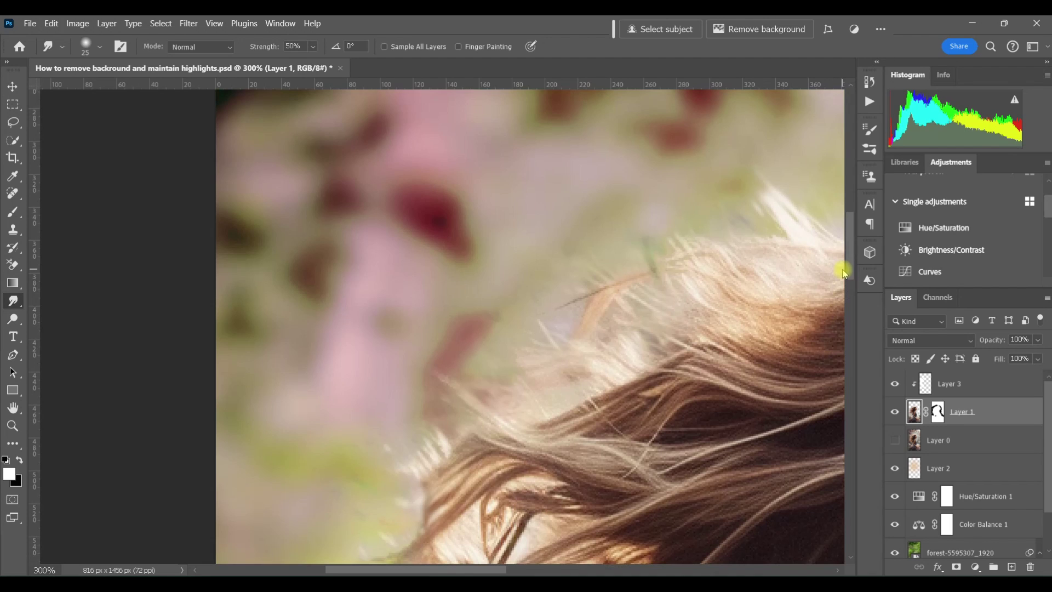
- Step back in History to the layered composite and fit the image to the screen
drag(422, 569, 522, 546)
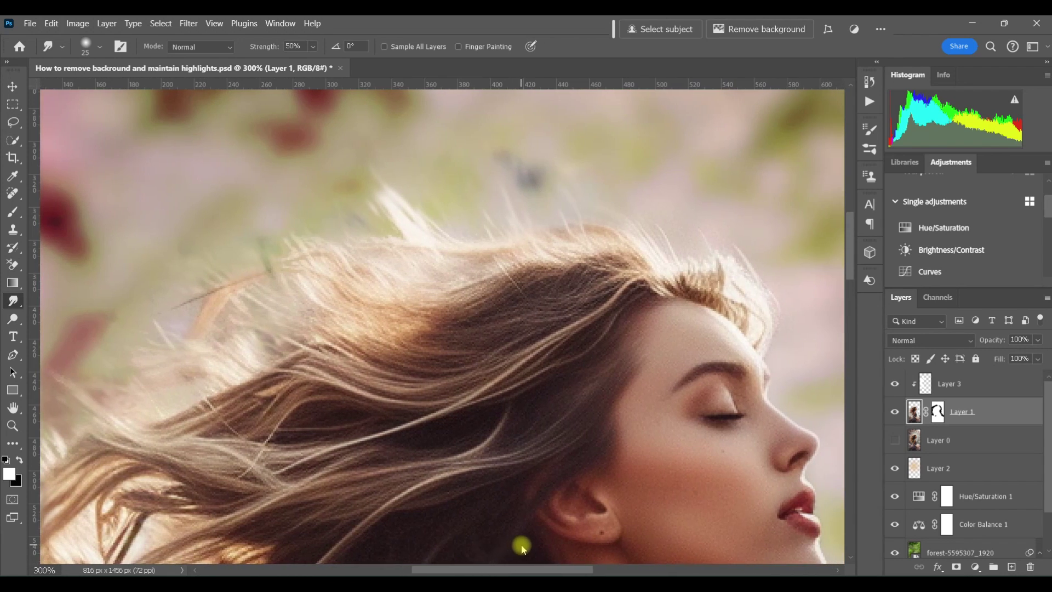
click(12, 425)
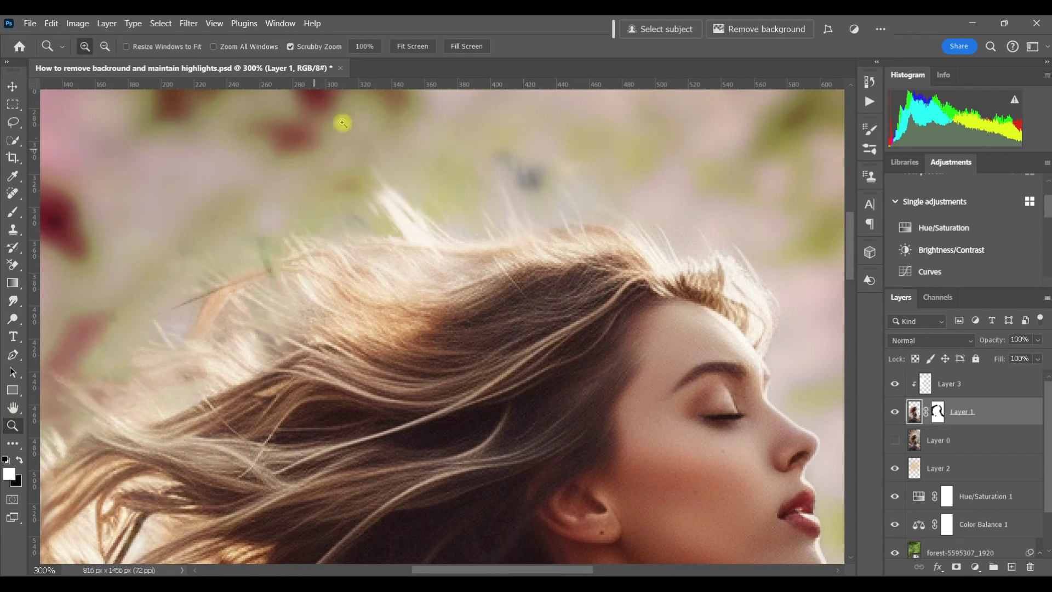
click(418, 48)
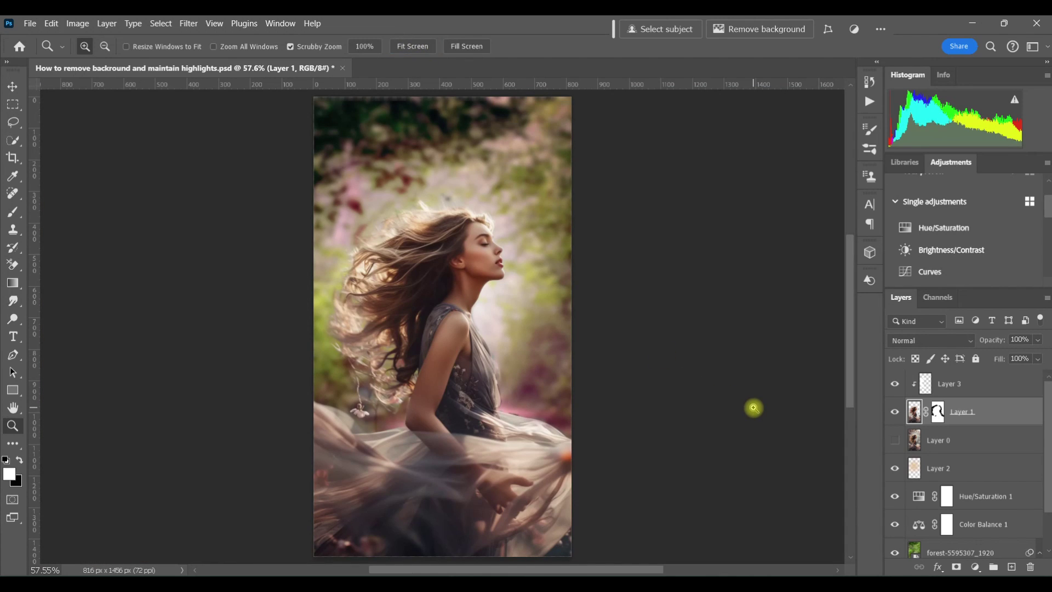
- Compare the composite with Layer 0's original photo alone, twice, ending on the full composite
alt+click(895, 440)
alt+click(895, 441)
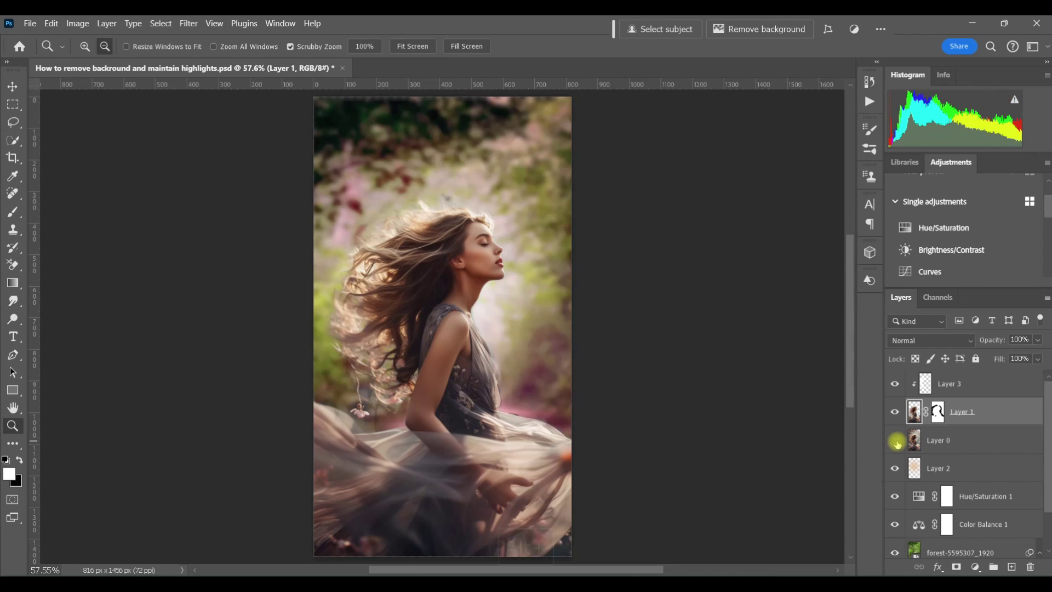
alt+click(896, 441)
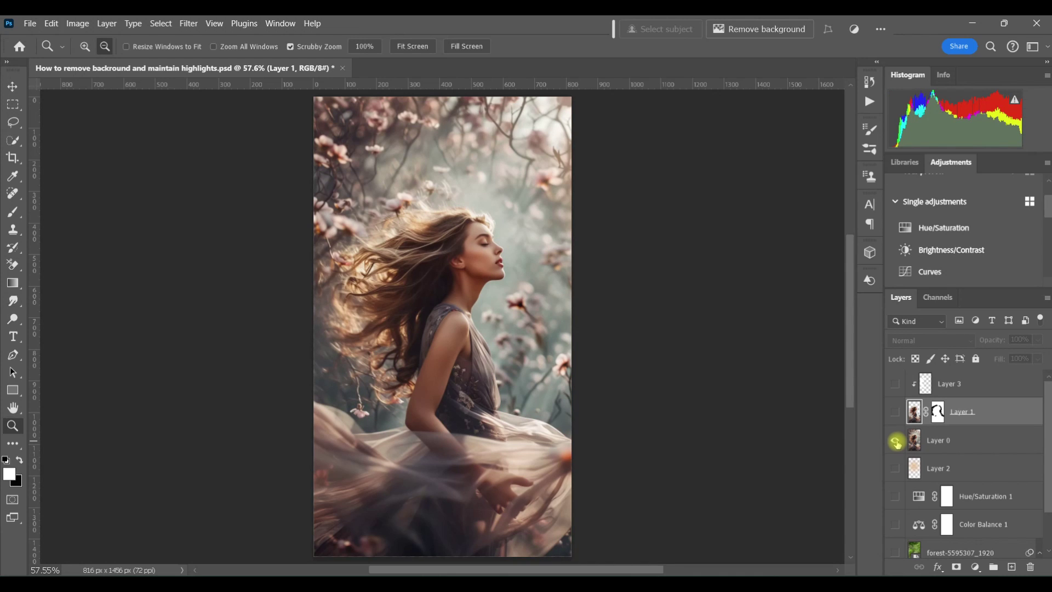
alt+click(896, 442)
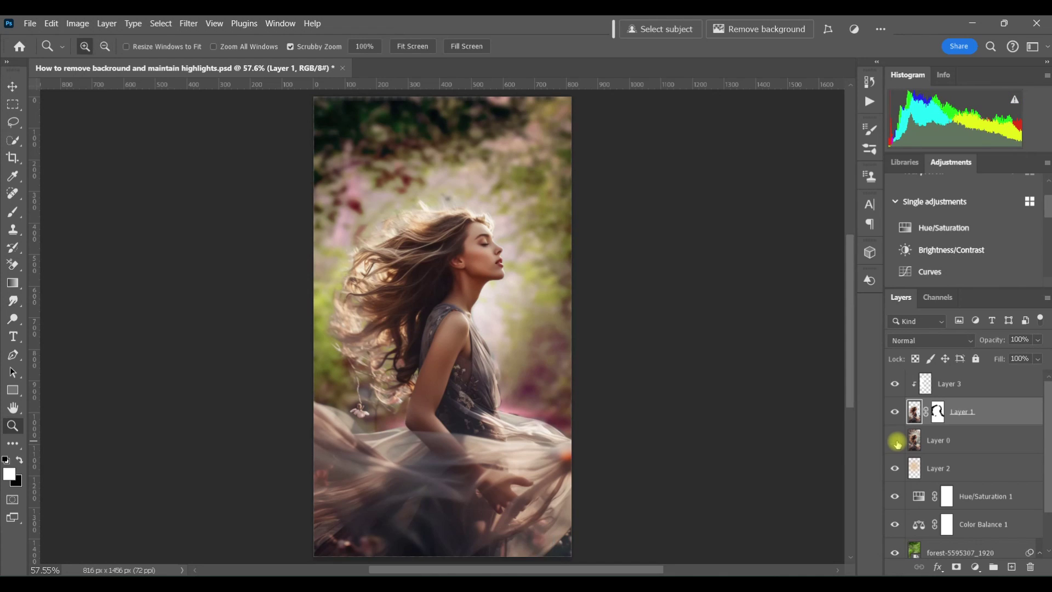